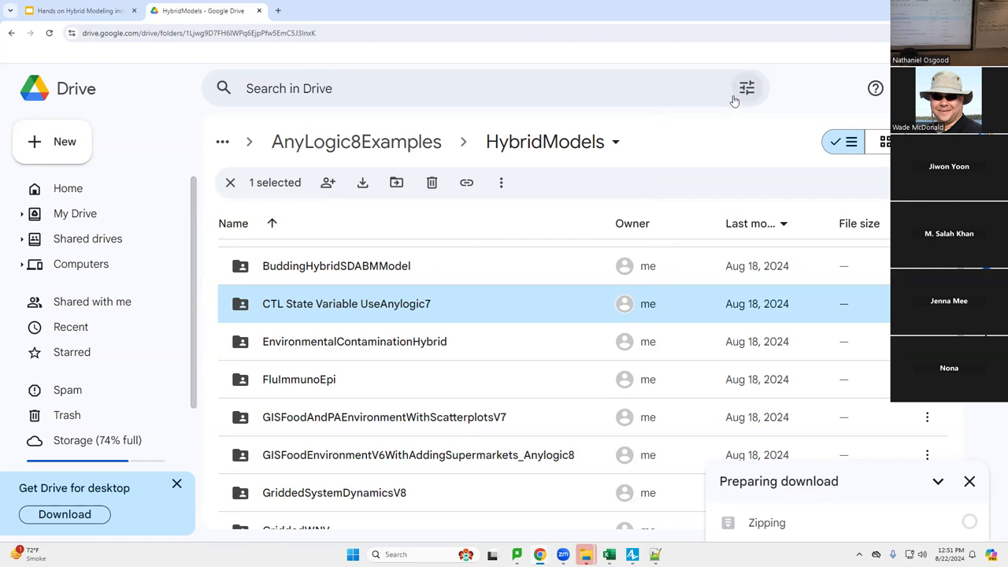
# Download CTL State Variable UseAnylogic7.alp from the CTL State Variable UseAnylogic7 folder in HybridModels.
pyautogui.rightClick(502, 315)
pyautogui.click(463, 308)
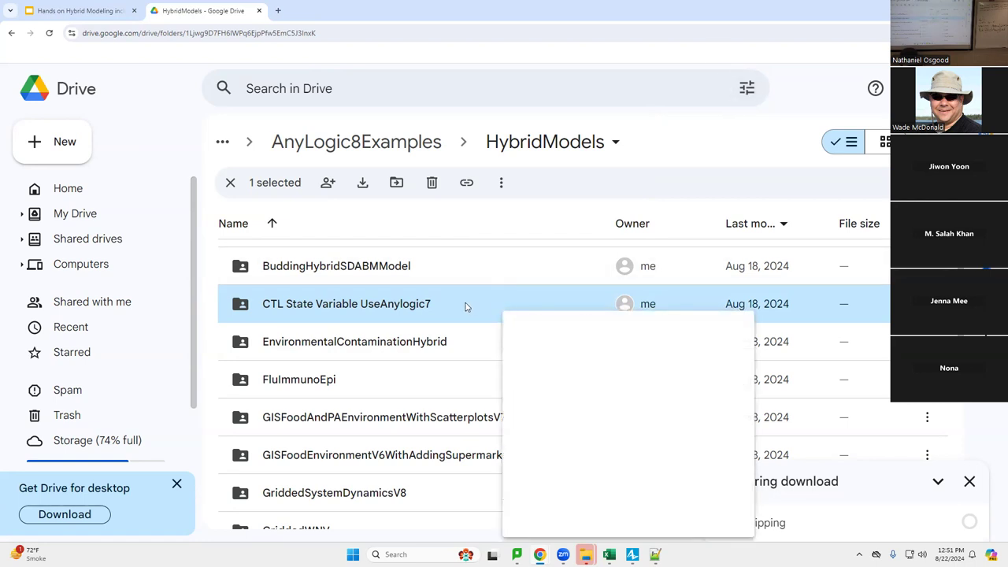
pyautogui.doubleClick(463, 308)
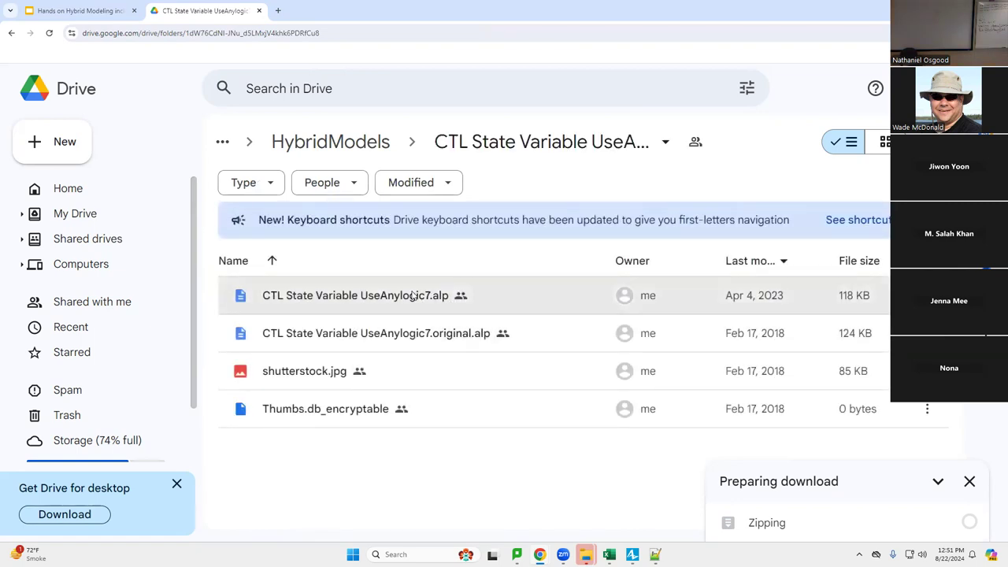
pyautogui.rightClick(411, 296)
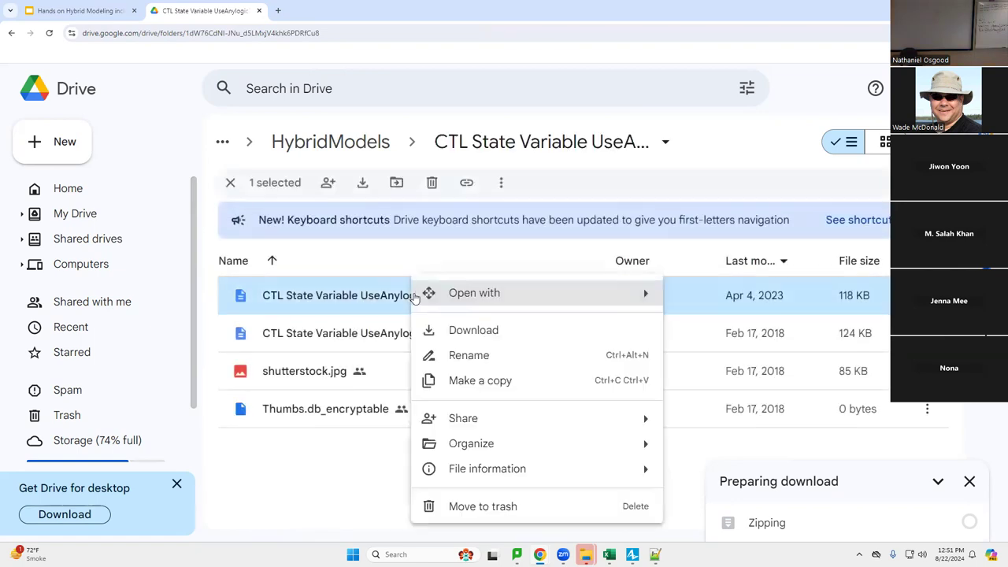
pyautogui.click(465, 334)
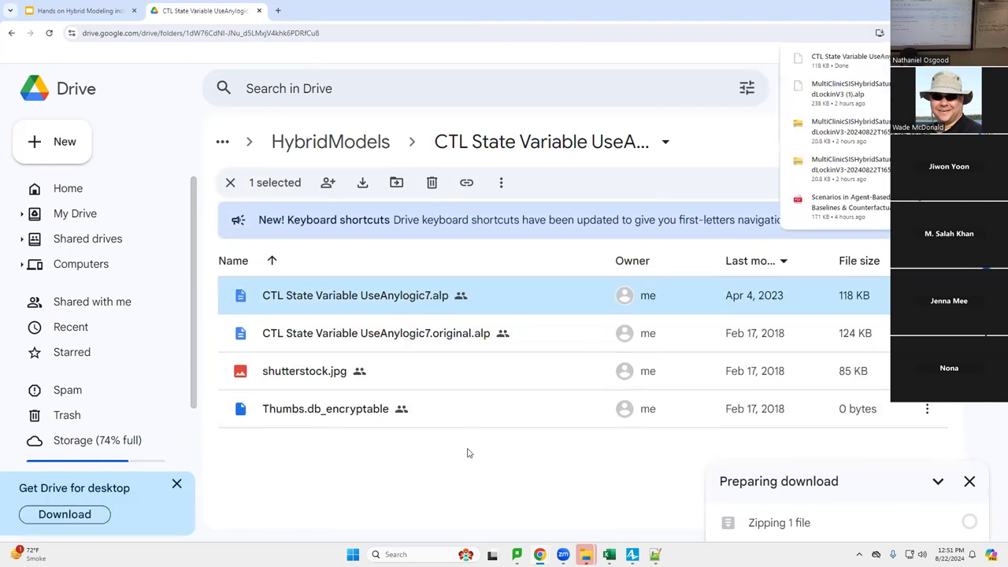
# Switch to AnyLogic and open the downloaded model CTL State Variable UseAnylogic7 (2).alp.
pyautogui.hotkey('alt', 'Tab')
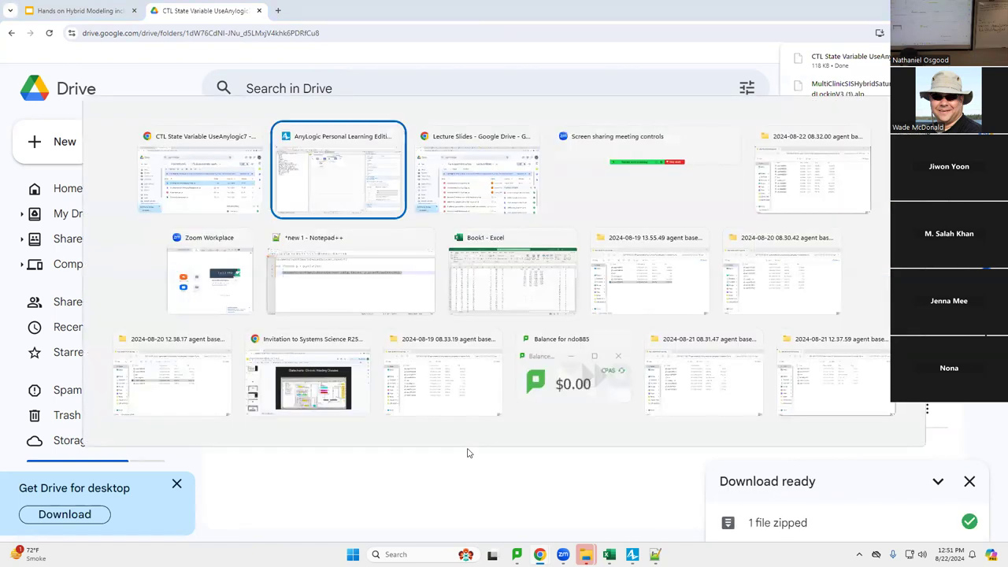
pyautogui.hotkey('alt', 'Tab')
pyautogui.hotkey('alt', 'shift', 'Tab')
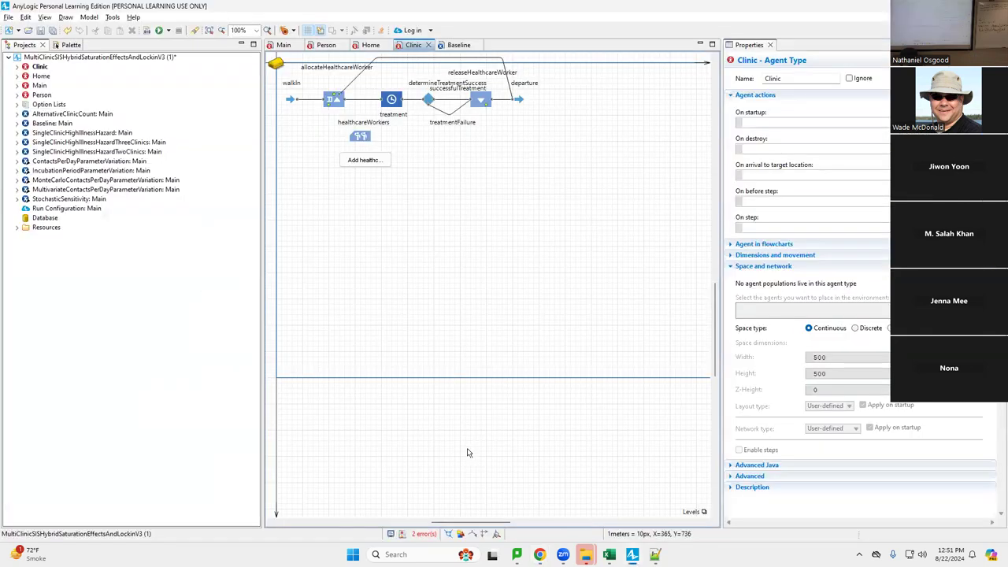
pyautogui.hotkey('ctrl', 'o')
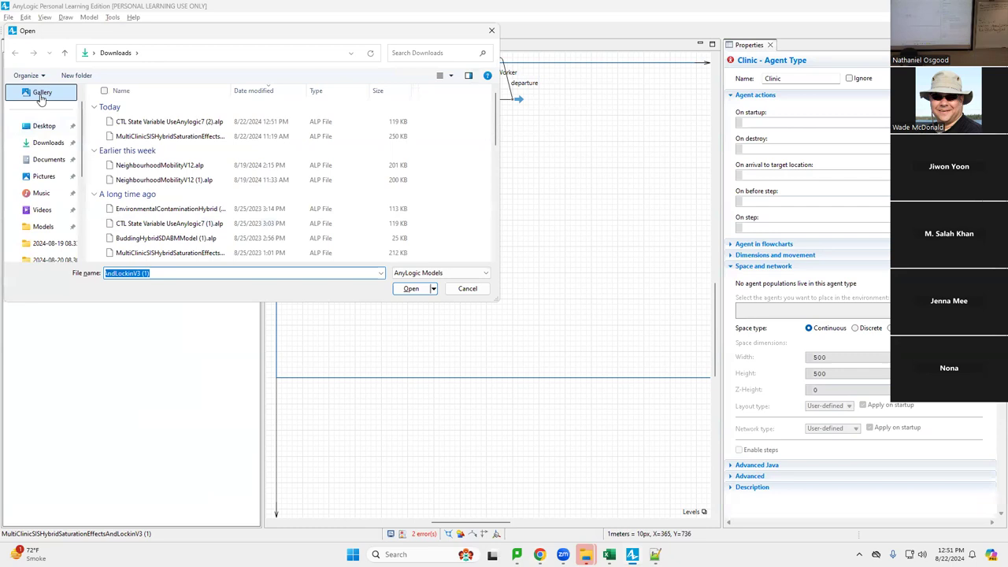
pyautogui.doubleClick(119, 124)
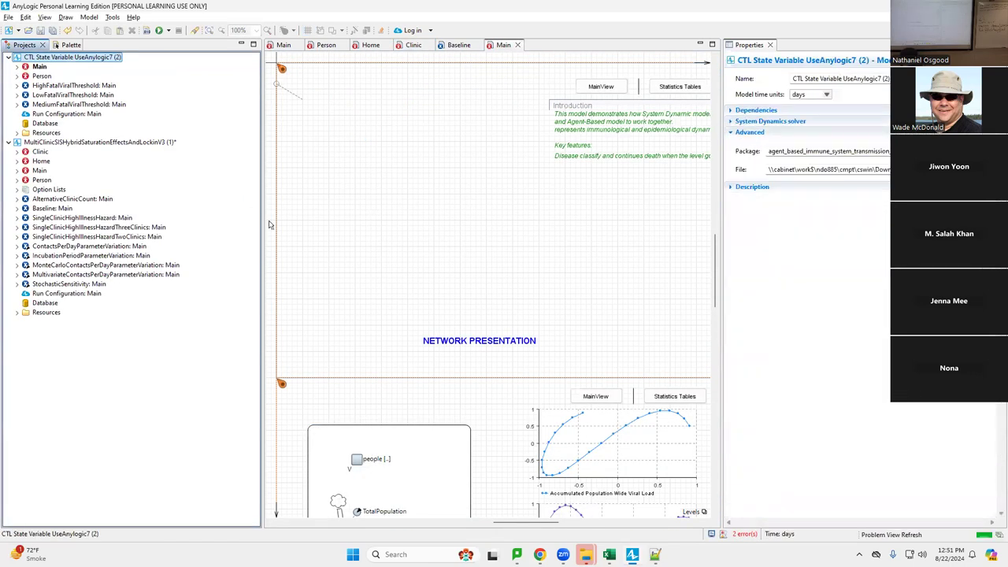
# Open the CTL model's Person agent type at its stock-and-flow diagram and close all other models without saving their changes.
pyautogui.doubleClick(34, 78)
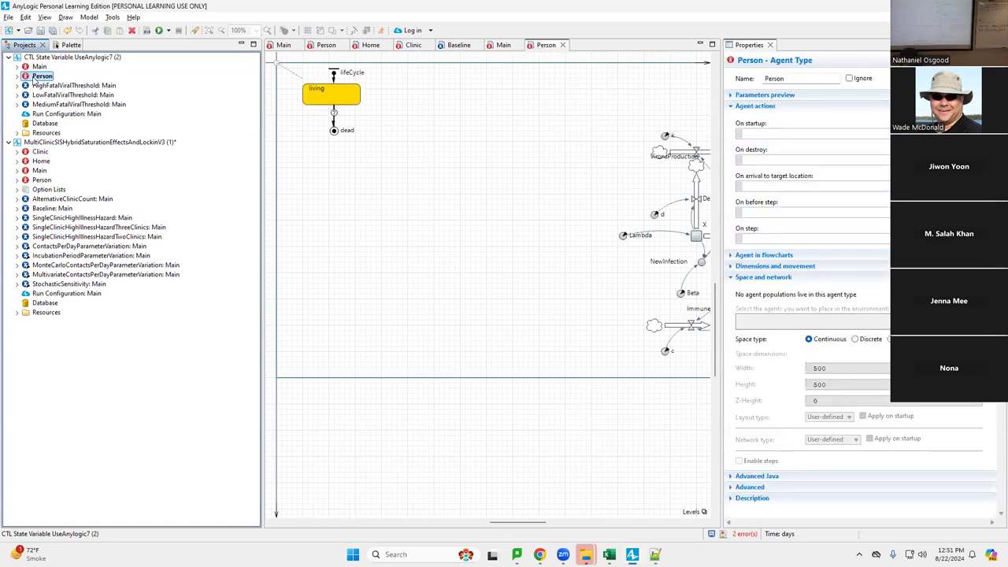
pyautogui.moveTo(498, 521); pyautogui.dragTo(552, 539)
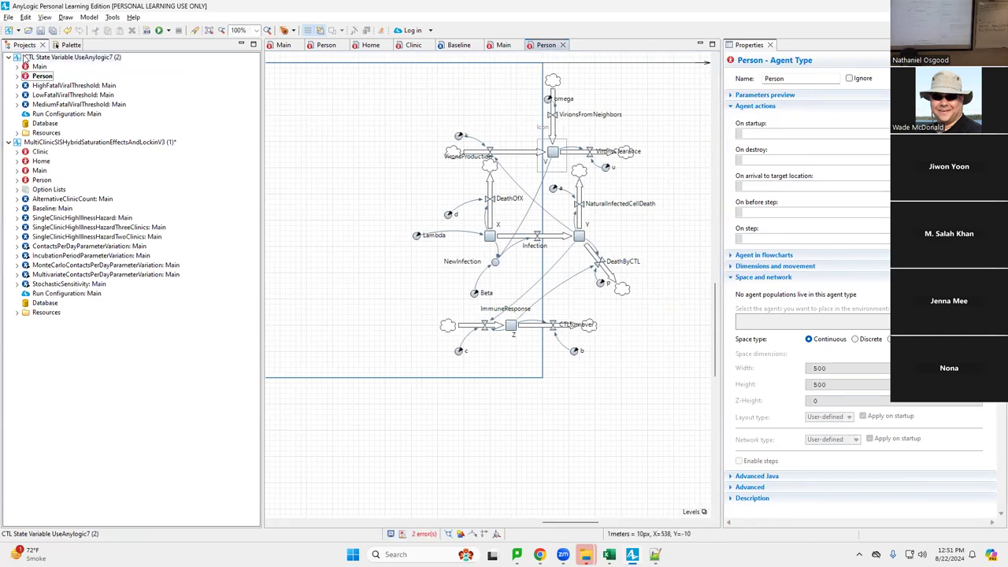
pyautogui.click(24, 58)
pyautogui.rightClick(25, 58)
pyautogui.click(52, 138)
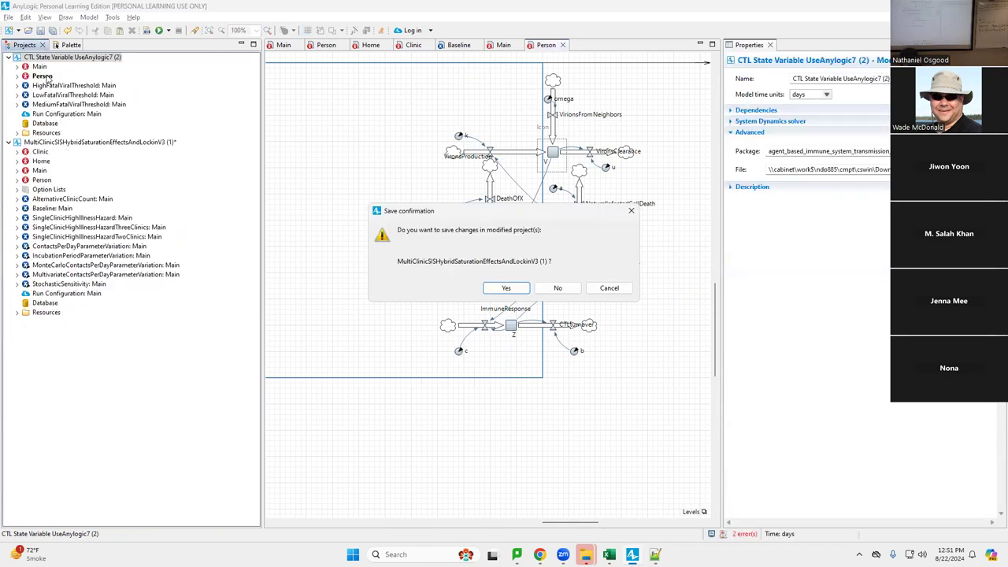
pyautogui.click(543, 293)
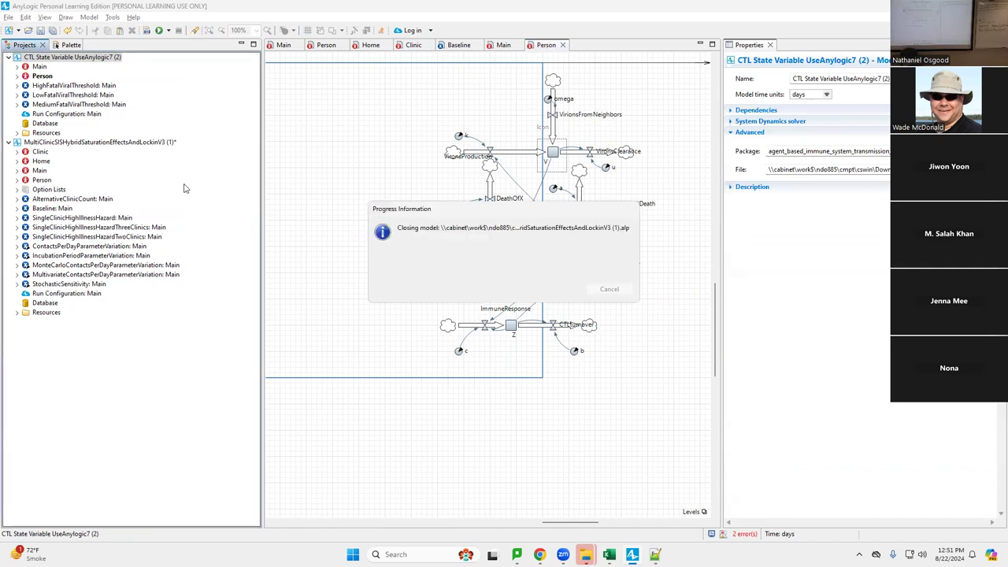
# Examine the Person Parameters and System Parameters sections of the Person agent type.
pyautogui.click(42, 75)
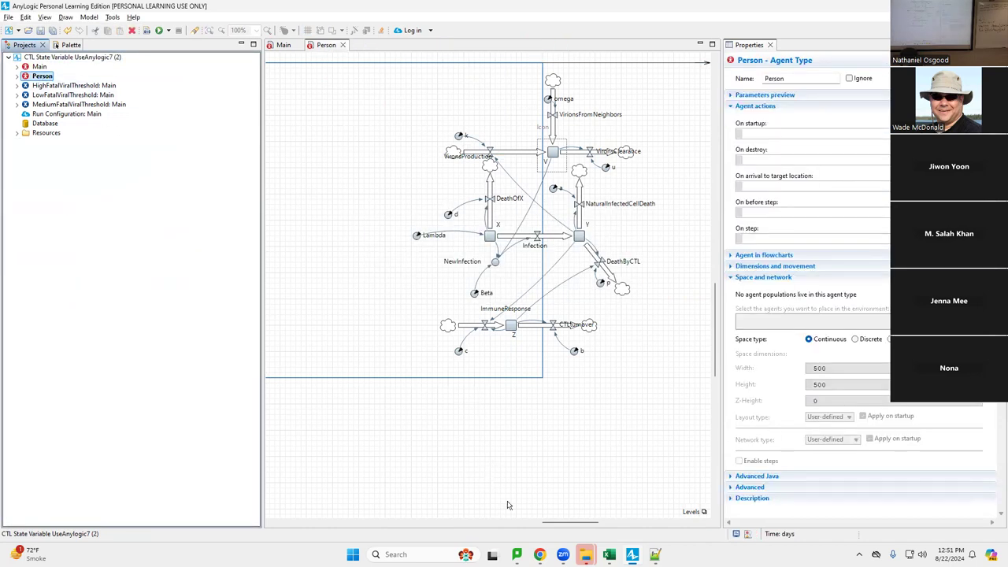
pyautogui.click(504, 401)
pyautogui.moveTo(561, 519); pyautogui.dragTo(427, 503)
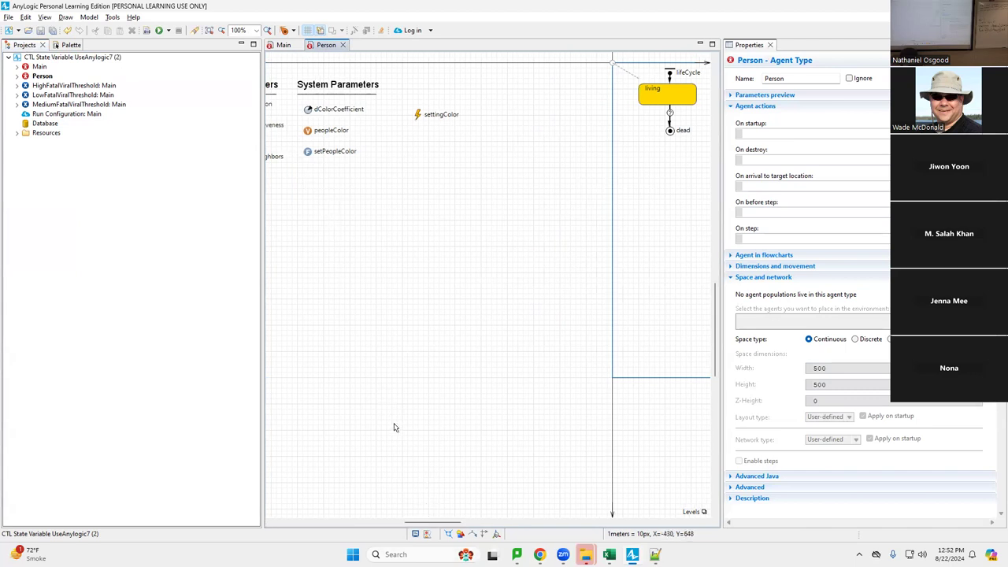
pyautogui.moveTo(418, 522); pyautogui.dragTo(396, 525)
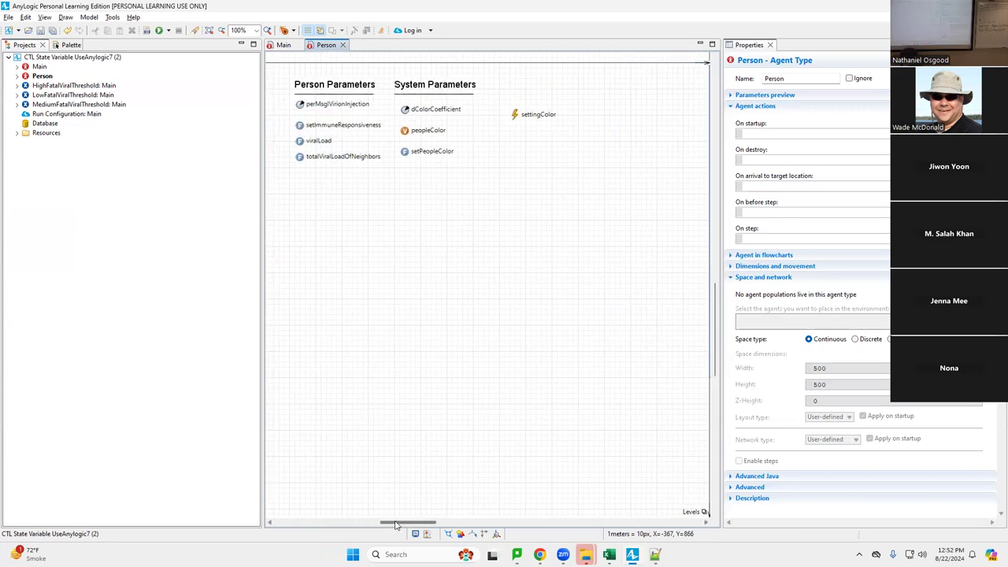
pyautogui.moveTo(396, 525); pyautogui.dragTo(401, 524)
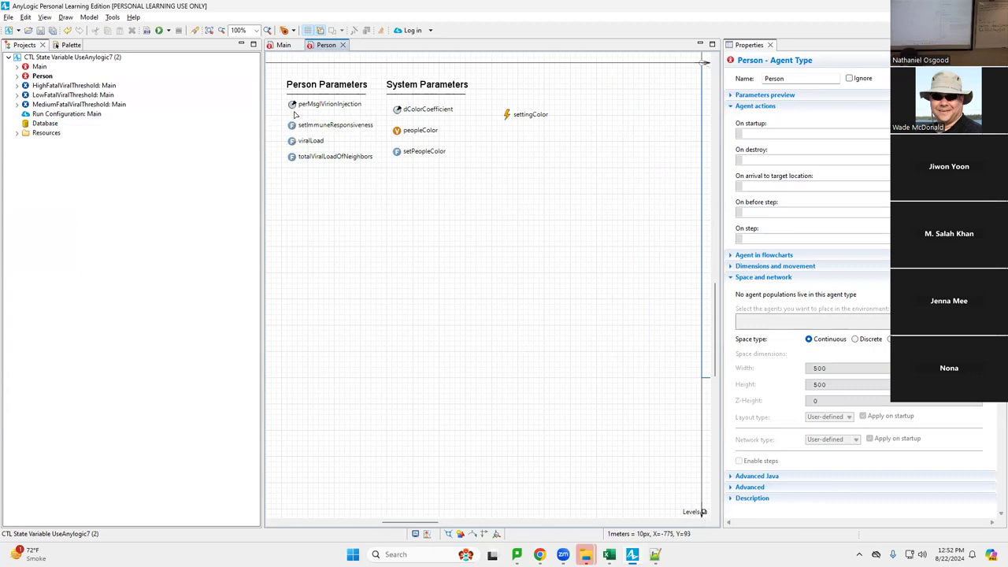
# Inspect the living state and V in the death transition's condition, and return to the stock-and-flow diagram containing V.
pyautogui.moveTo(428, 524); pyautogui.dragTo(504, 524)
pyautogui.click(549, 99)
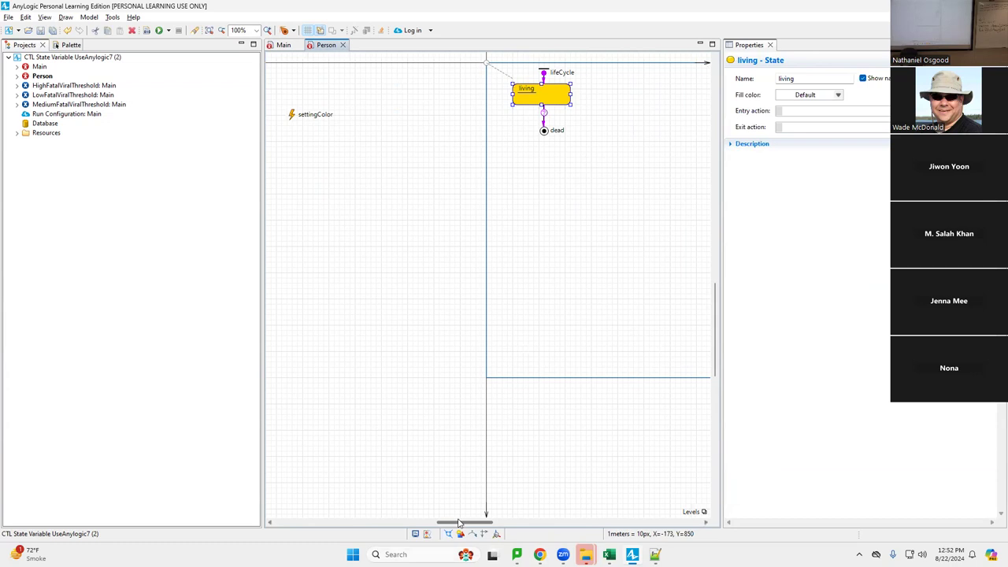
pyautogui.click(543, 118)
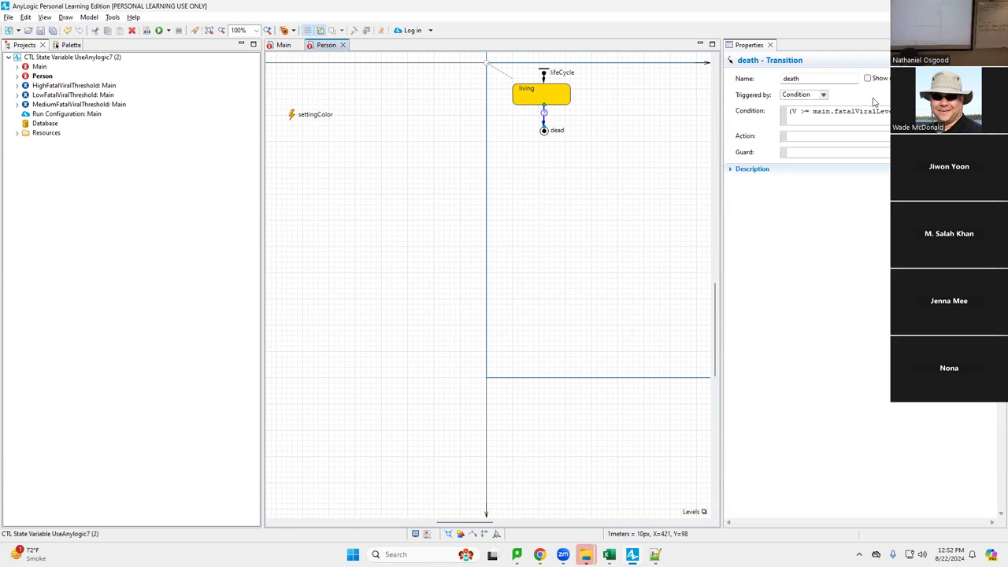
pyautogui.doubleClick(793, 111)
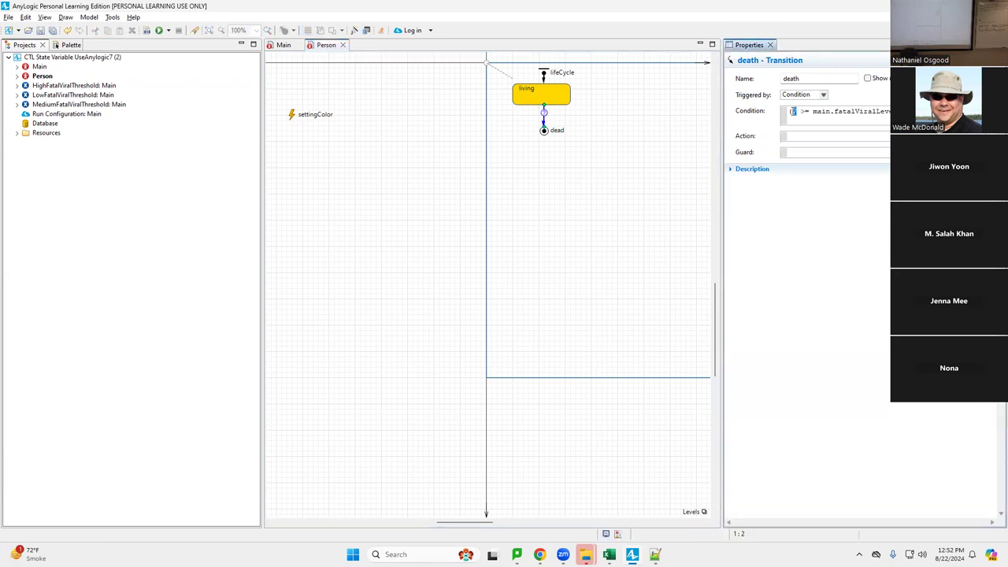
pyautogui.moveTo(463, 522); pyautogui.dragTo(559, 539)
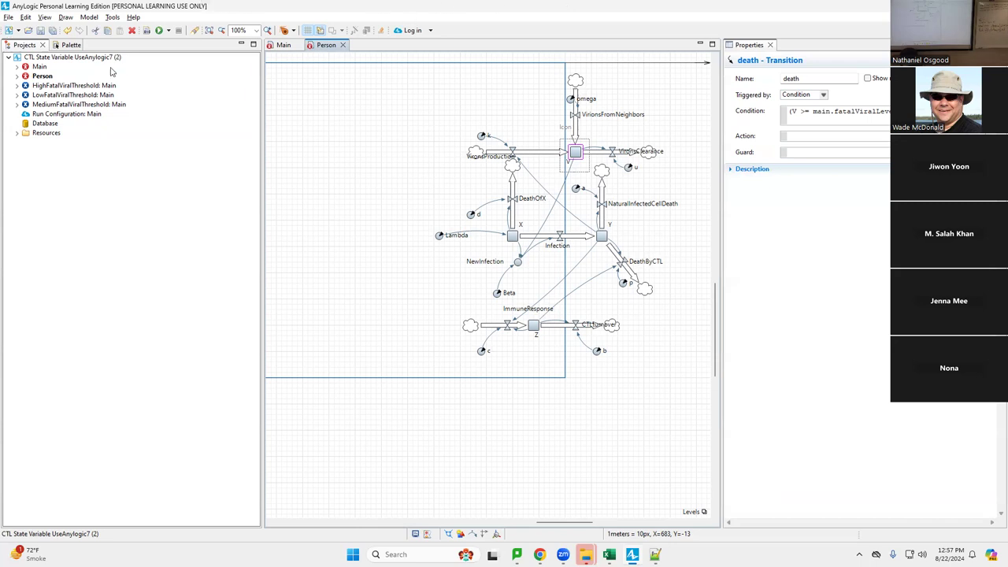
# Review the properties of the HighFatalViralThreshold experiment.
pyautogui.rightClick(75, 85)
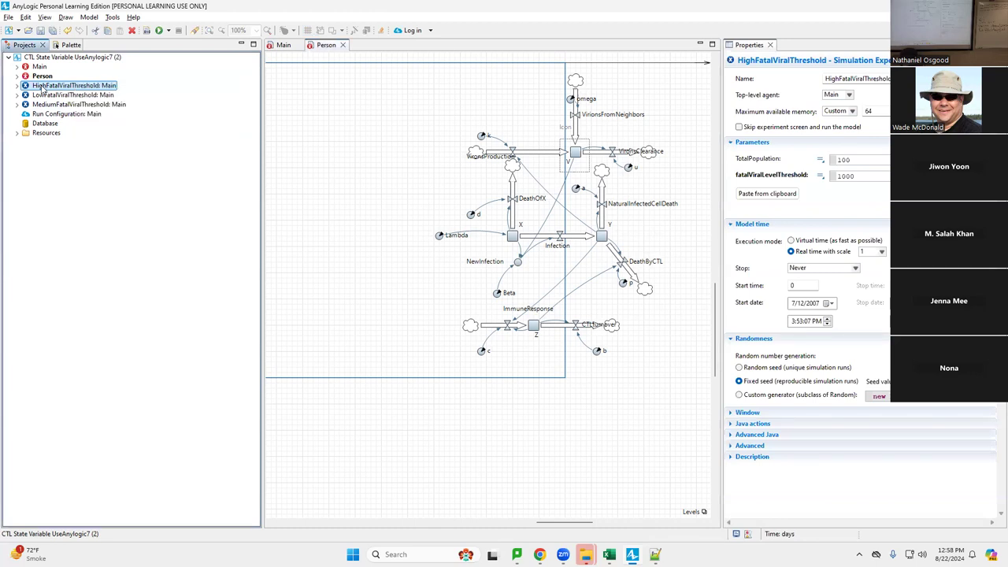
pyautogui.rightClick(43, 89)
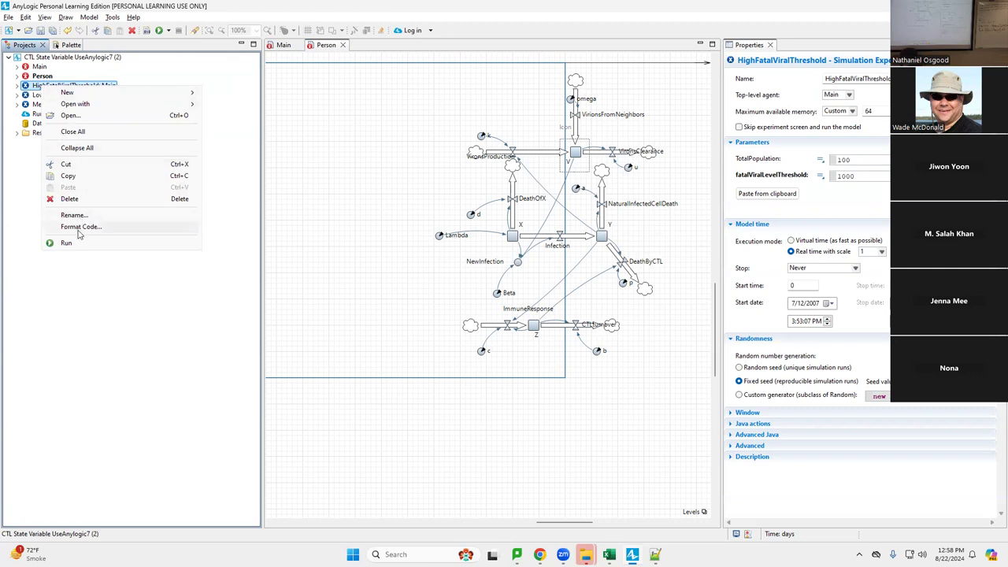
pyautogui.click(17, 218)
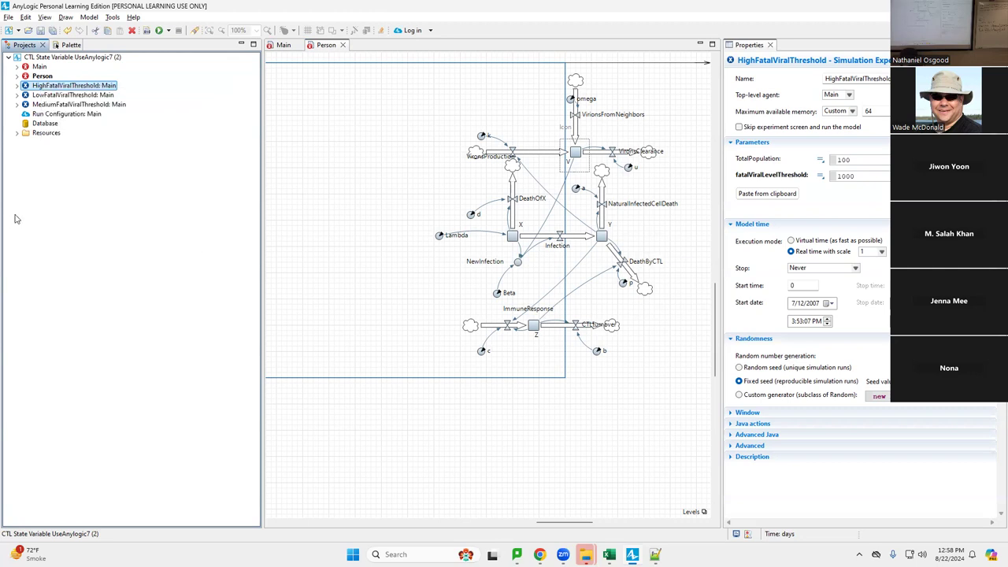
pyautogui.rightClick(67, 86)
pyautogui.click(323, 290)
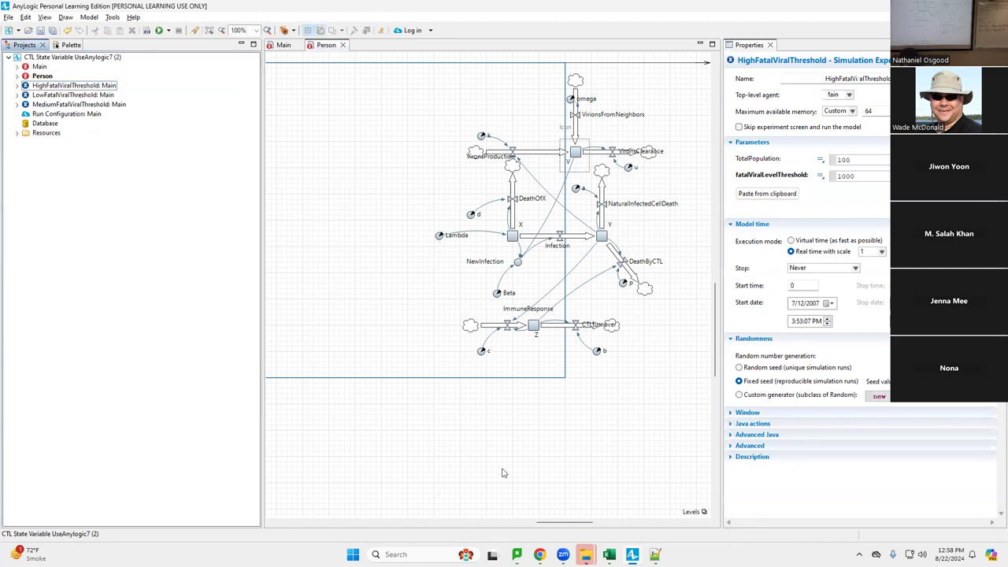
# Return to the Person life cycle statechart and highlight the fatal viral level threshold in the death transition's condition.
pyautogui.click(514, 480)
pyautogui.moveTo(563, 523); pyautogui.dragTo(497, 523)
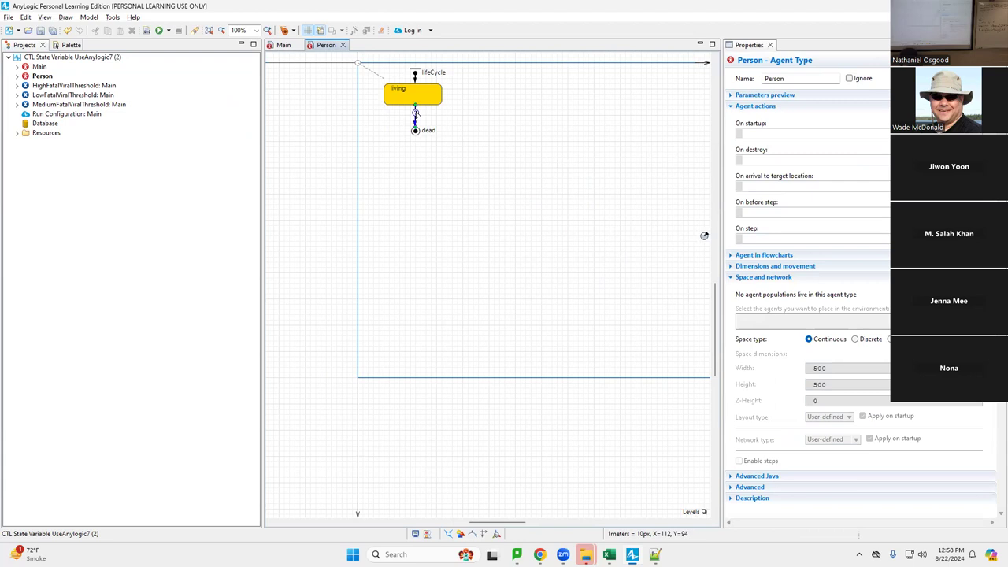
pyautogui.click(415, 113)
pyautogui.doubleClick(857, 111)
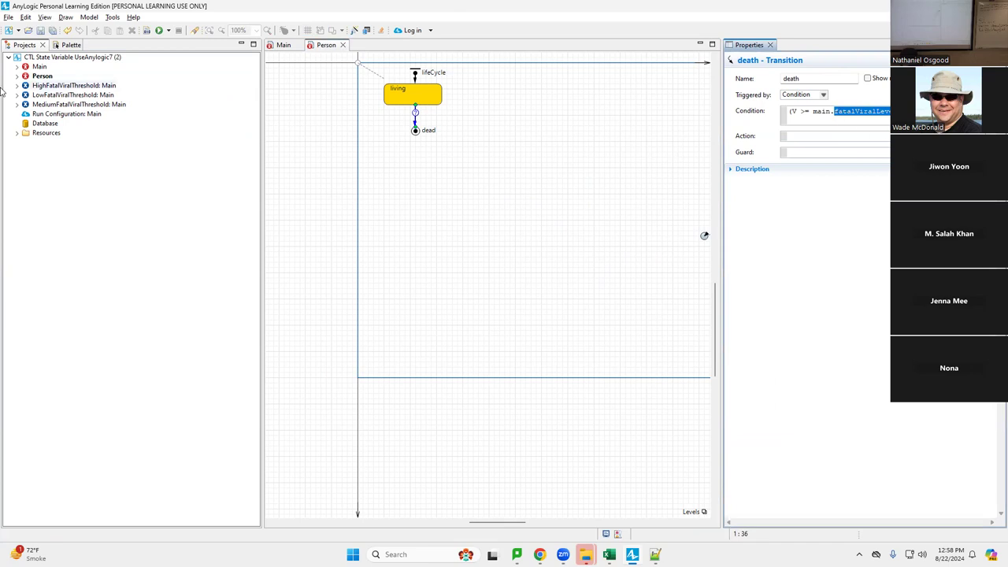
# Run the HighFatalViralThreshold experiment and start the model in the Main view.
pyautogui.click(36, 85)
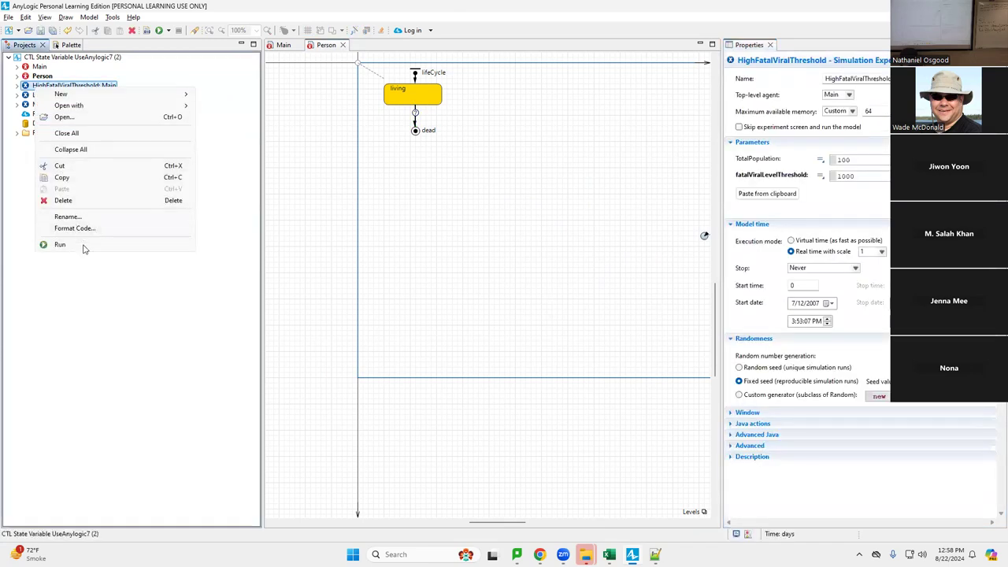
pyautogui.click(83, 246)
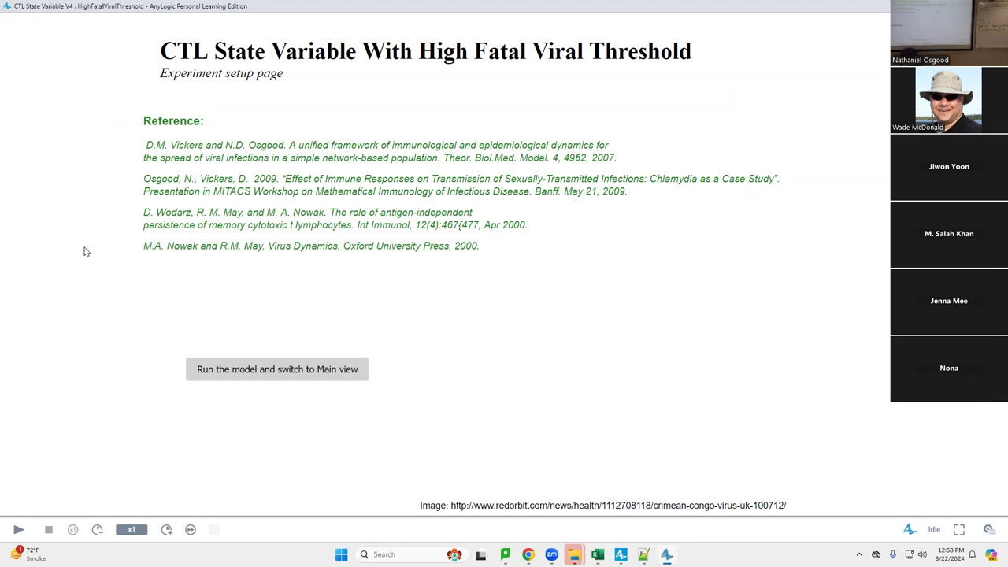
pyautogui.click(343, 371)
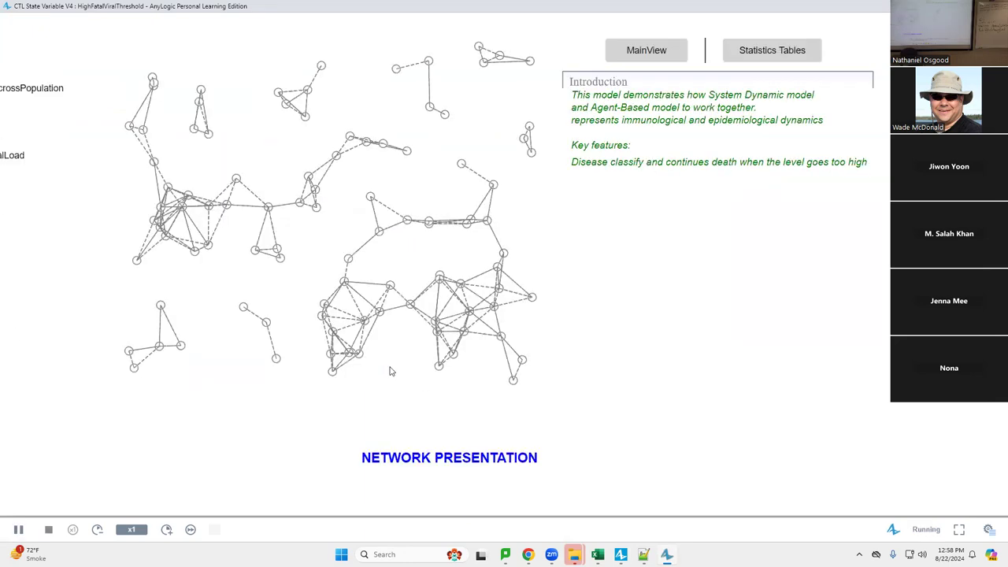
# Bring the whole network presentation into view, speed the simulation up to x5, and slow it down to x1/5.
pyautogui.moveTo(437, 384); pyautogui.dragTo(629, 432)
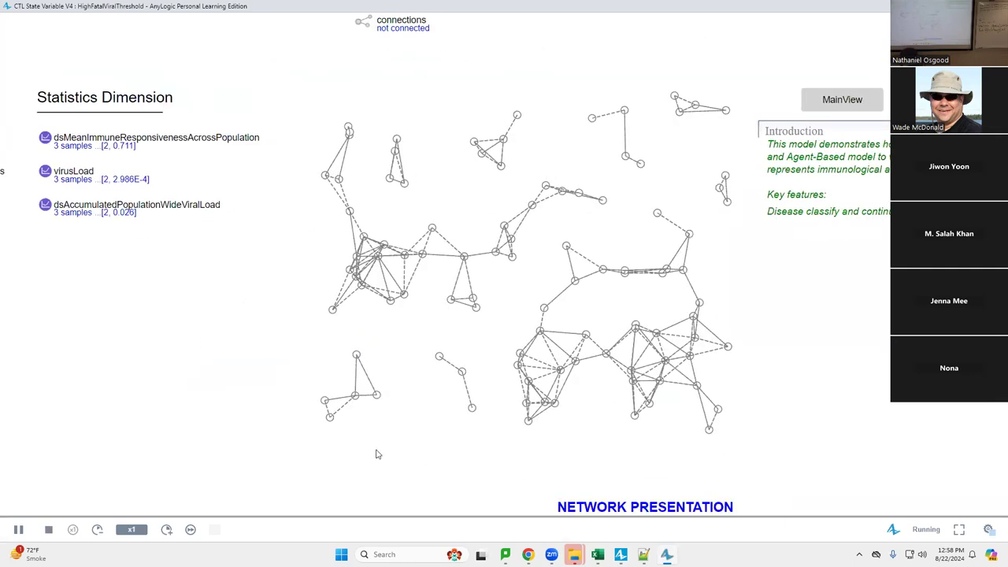
pyautogui.click(167, 529)
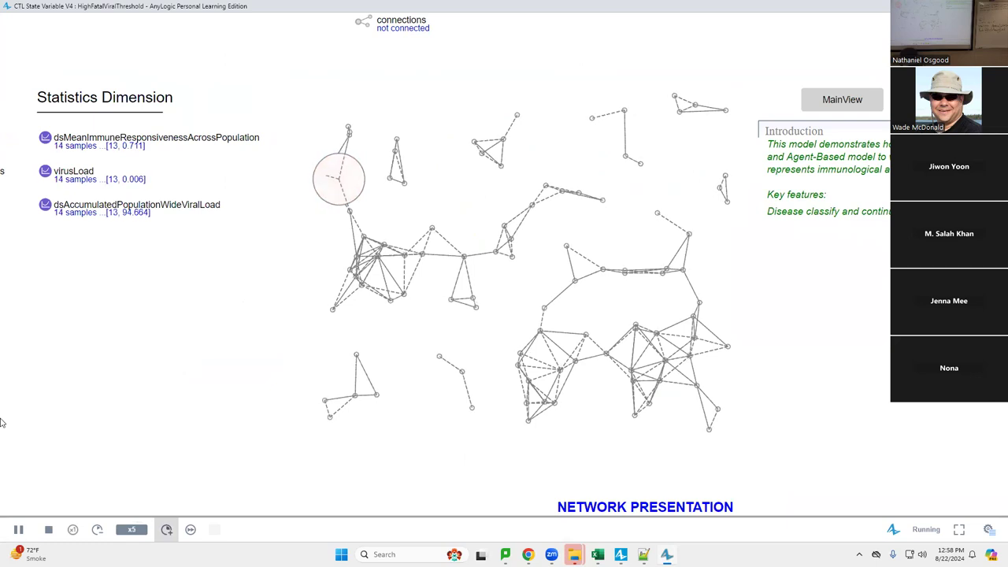
pyautogui.click(97, 529)
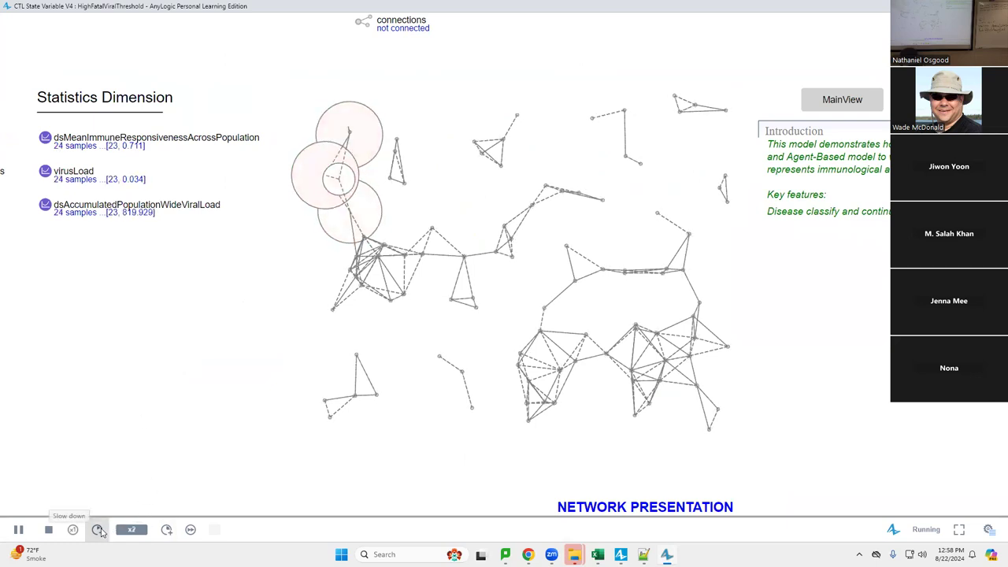
pyautogui.click(97, 529)
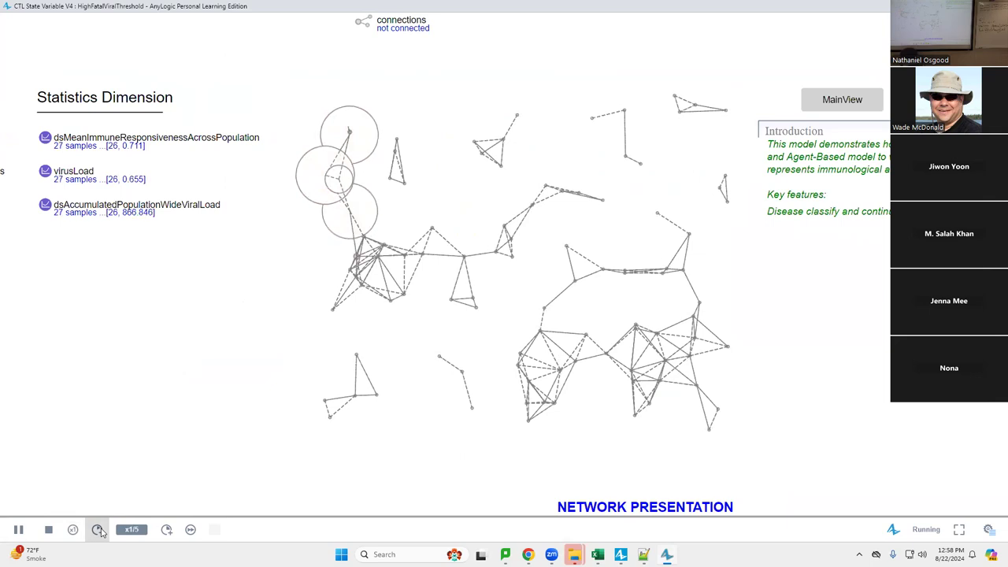
# Stop the simulation and lower its execution speed to x1/10.
pyautogui.click(48, 529)
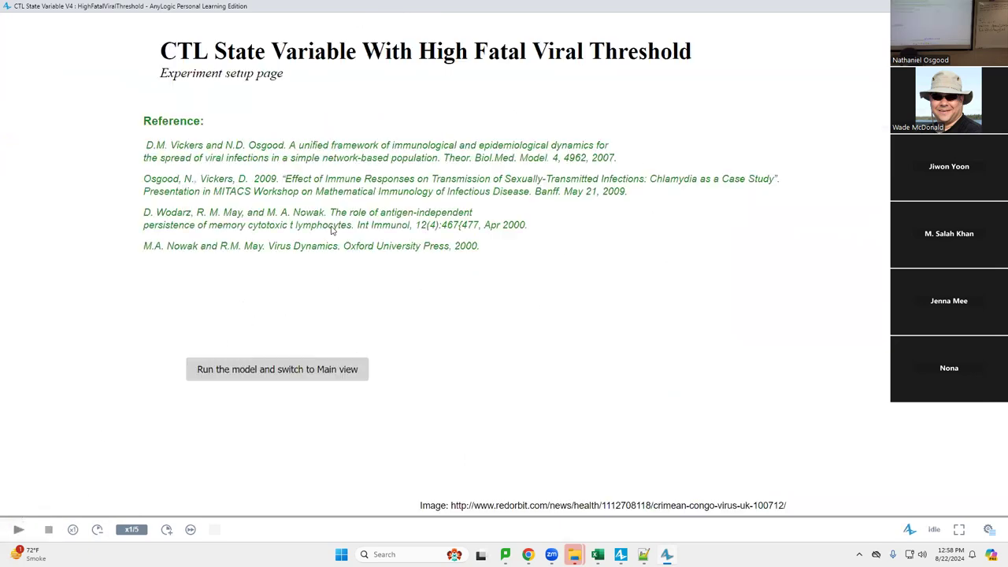
pyautogui.click(98, 530)
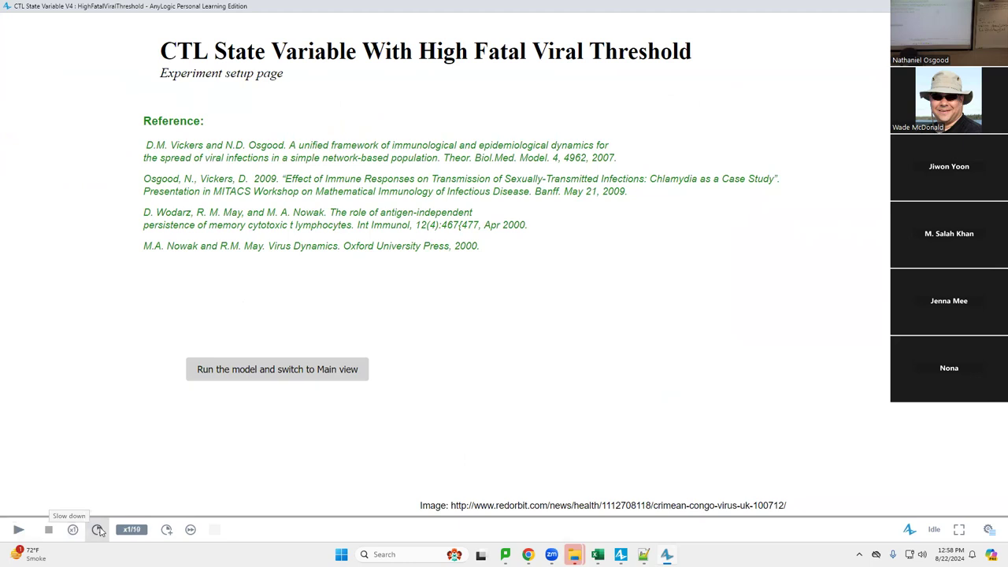
# Start the model in the Main view, speed the simulation up to x2, and slow it down to x1.
pyautogui.click(236, 368)
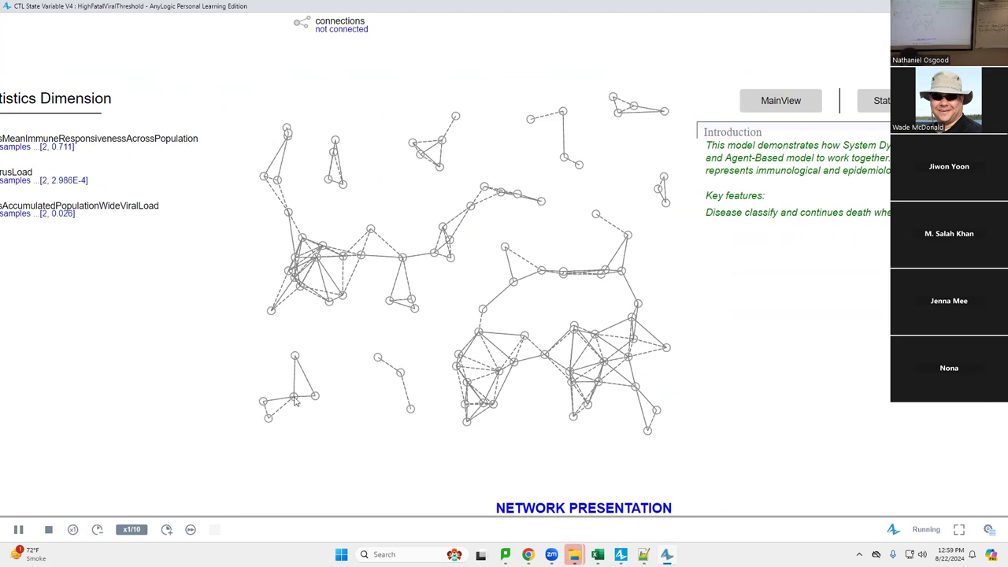
pyautogui.click(167, 529)
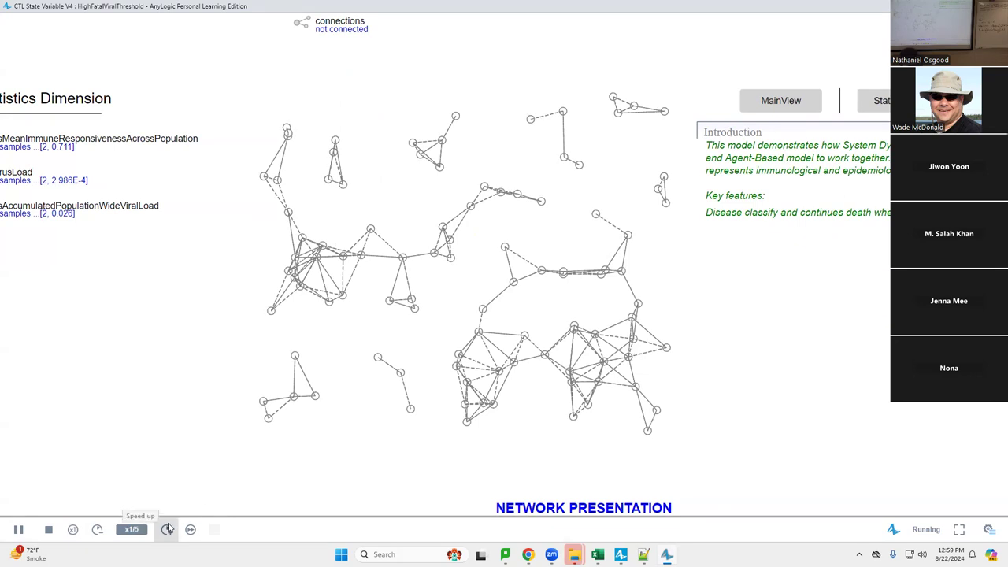
pyautogui.click(167, 529)
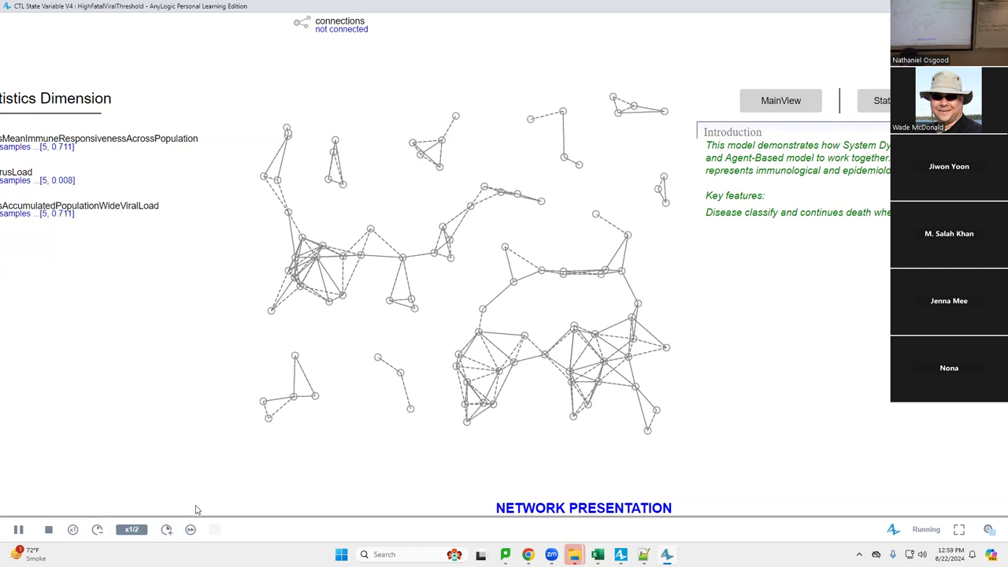
pyautogui.click(169, 532)
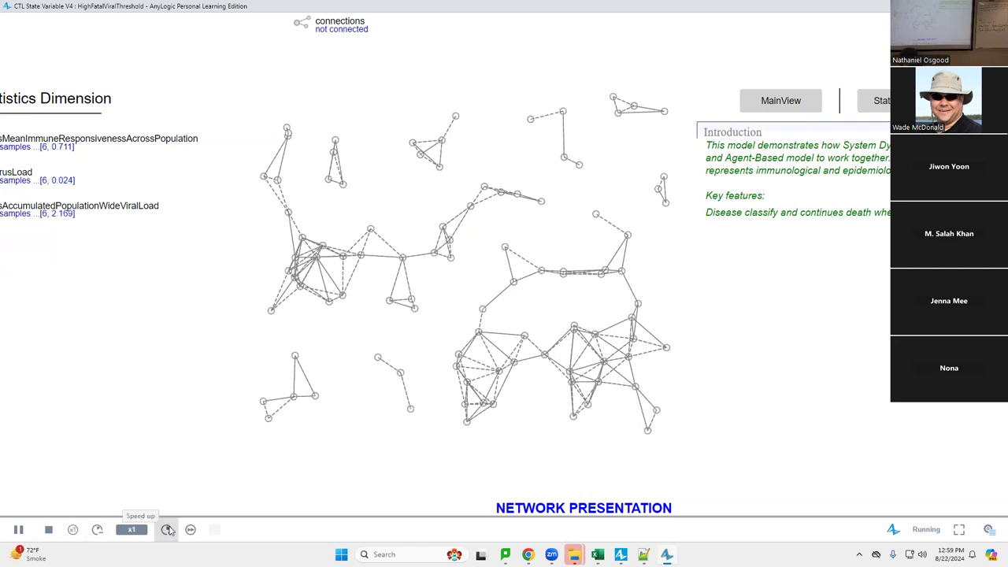
pyautogui.click(167, 529)
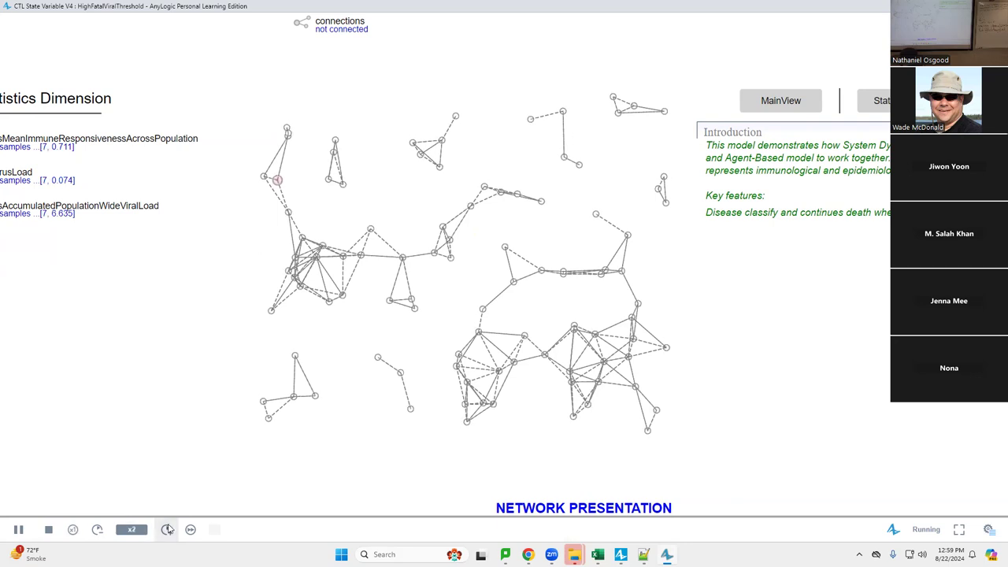
pyautogui.click(98, 530)
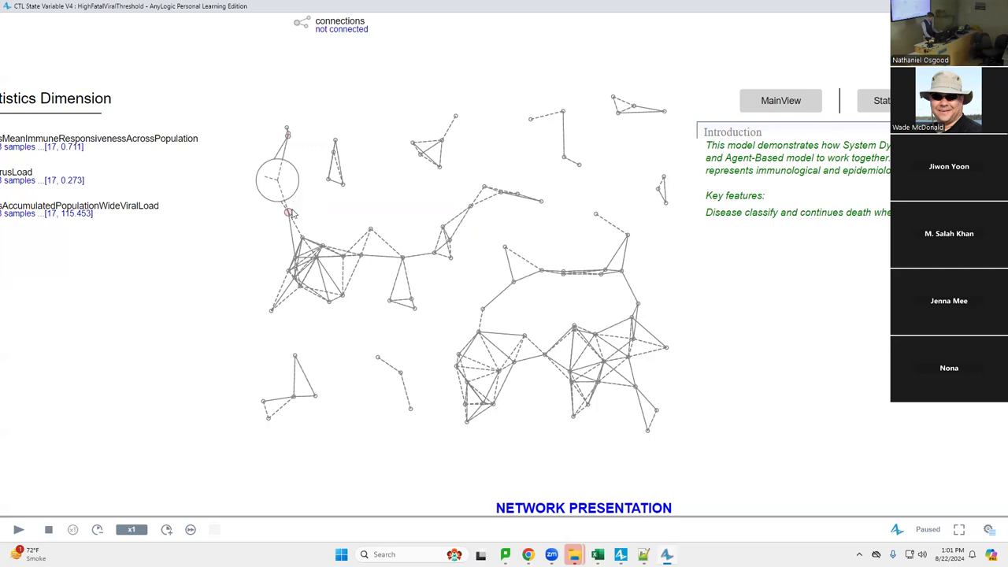
# Advance the paused simulation in short stretches, pausing in between and lowering the execution speed to x1/2.
pyautogui.click(18, 530)
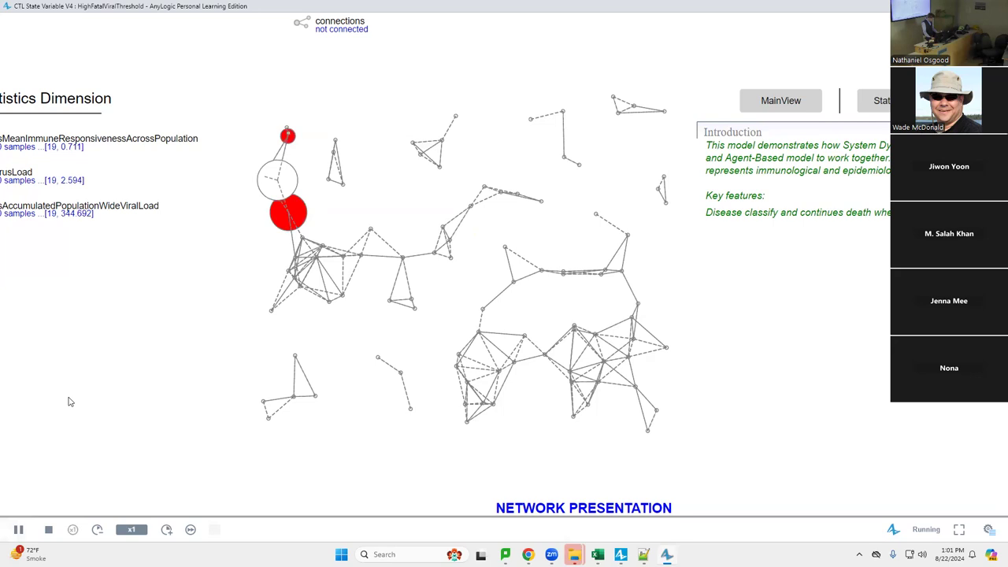
pyautogui.click(18, 529)
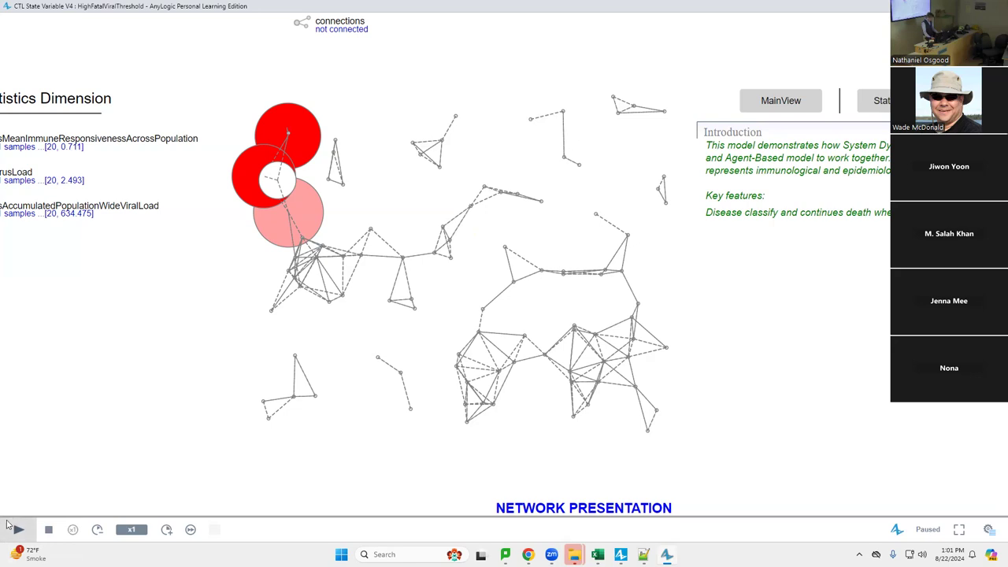
pyautogui.click(97, 529)
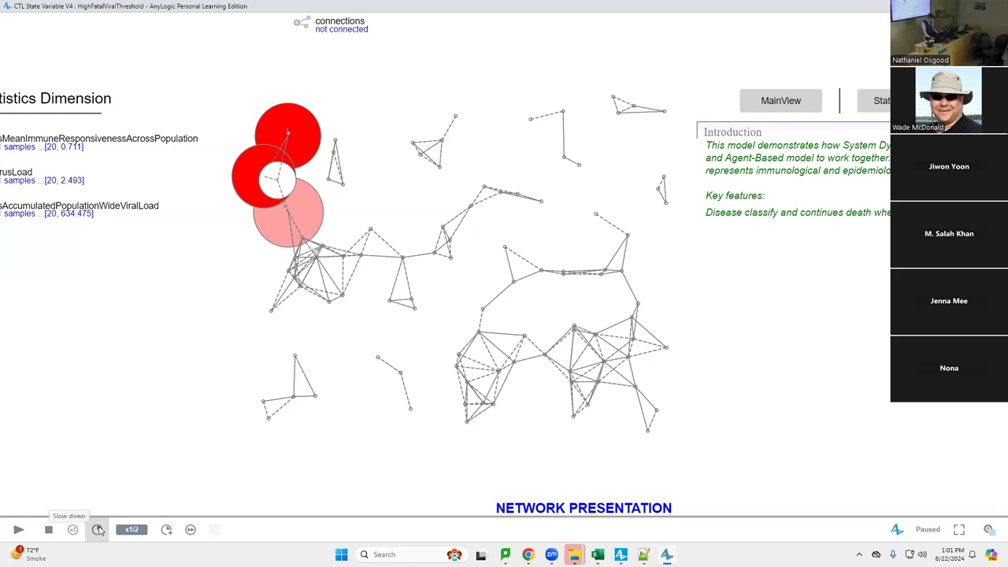
pyautogui.click(18, 529)
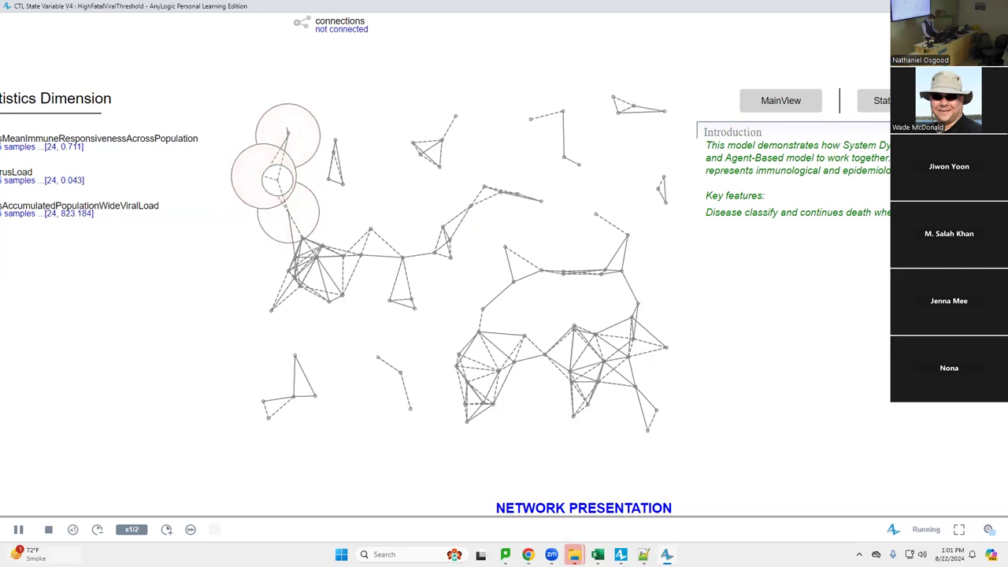
pyautogui.click(19, 529)
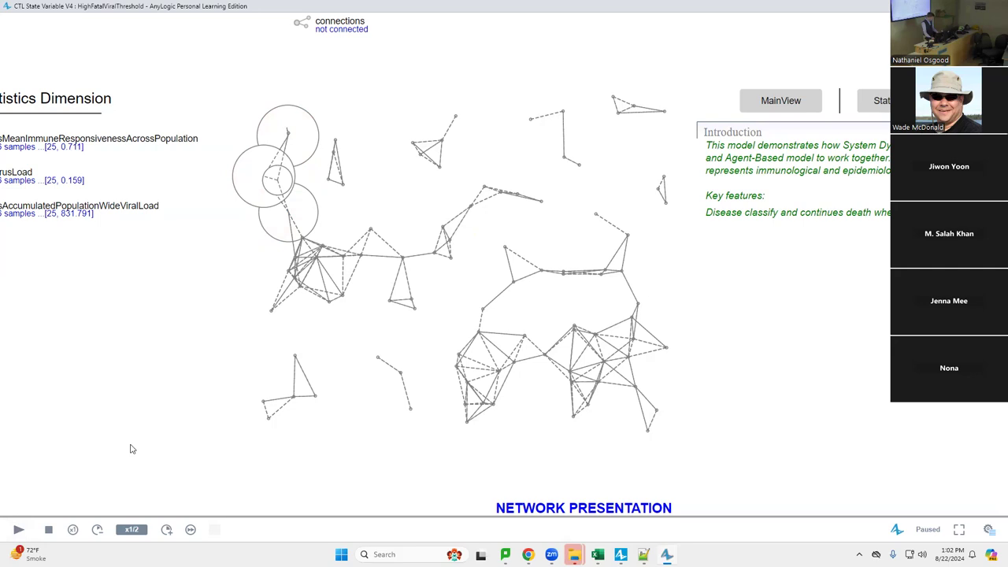
pyautogui.click(14, 531)
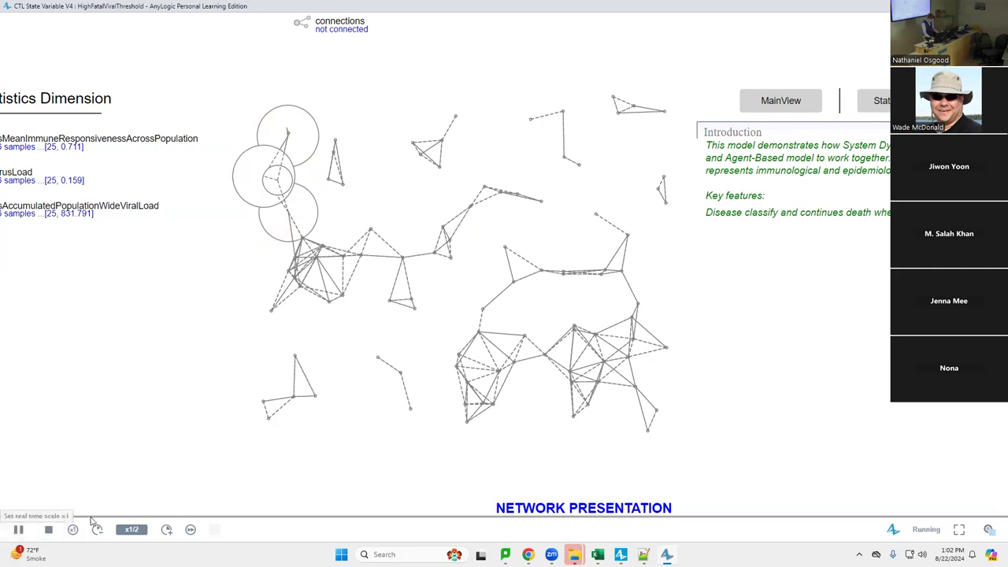
# Slow the running simulation to x1/5 and speed it up to x2.
pyautogui.click(97, 530)
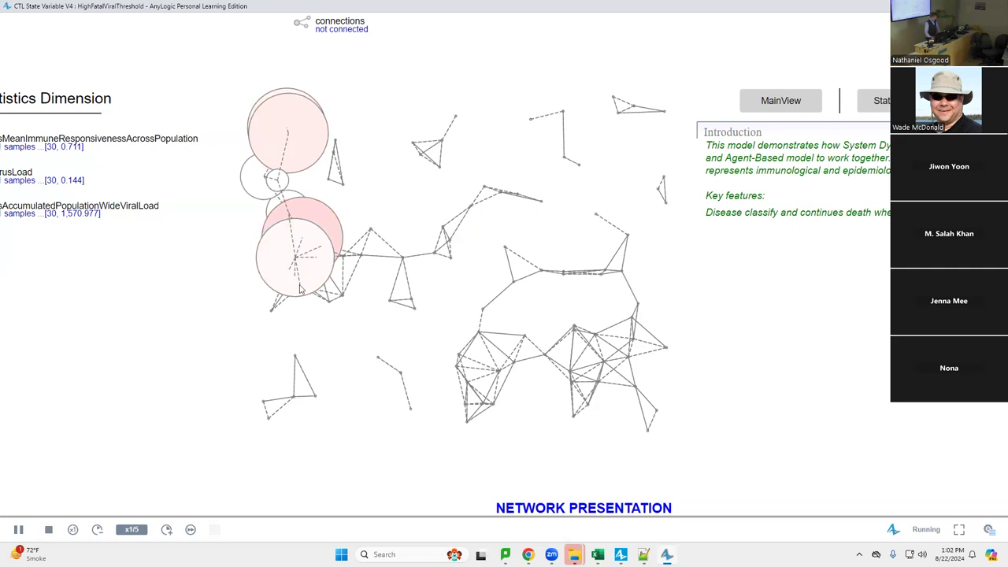
pyautogui.click(167, 530)
pyautogui.click(166, 530)
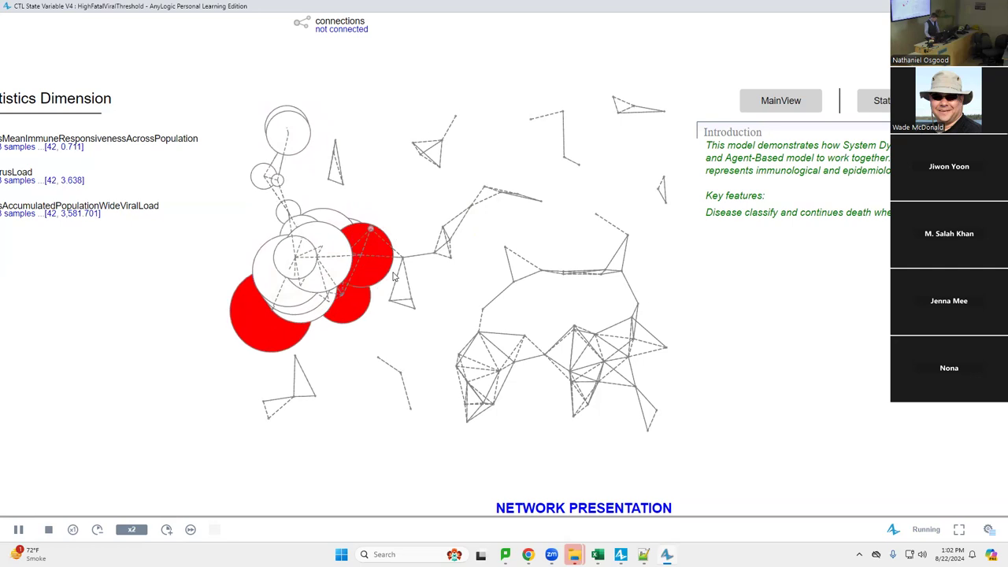
# Pause and resume the simulation, and switch the presentation to the Statistics Tables view.
pyautogui.click(4, 542)
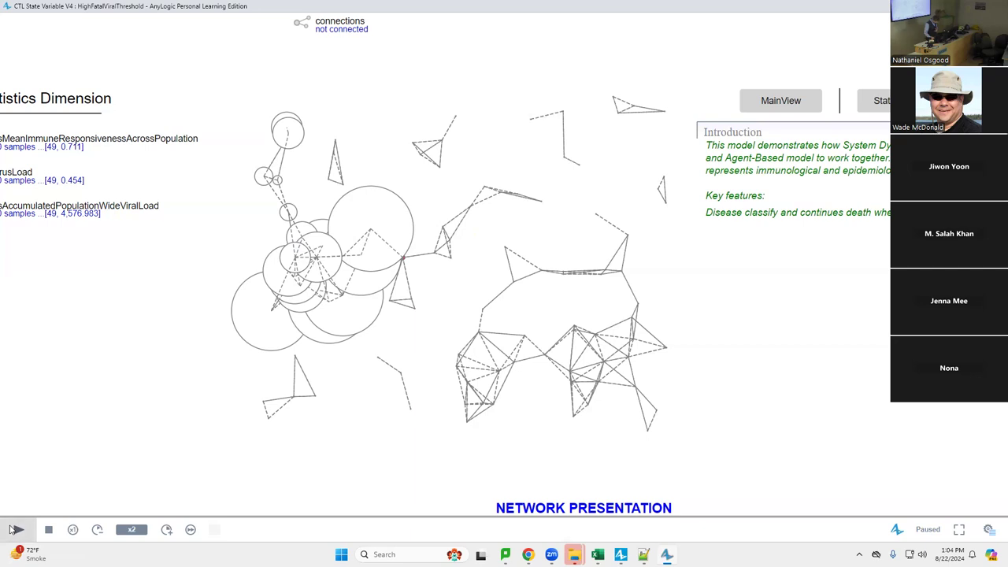
pyautogui.click(15, 529)
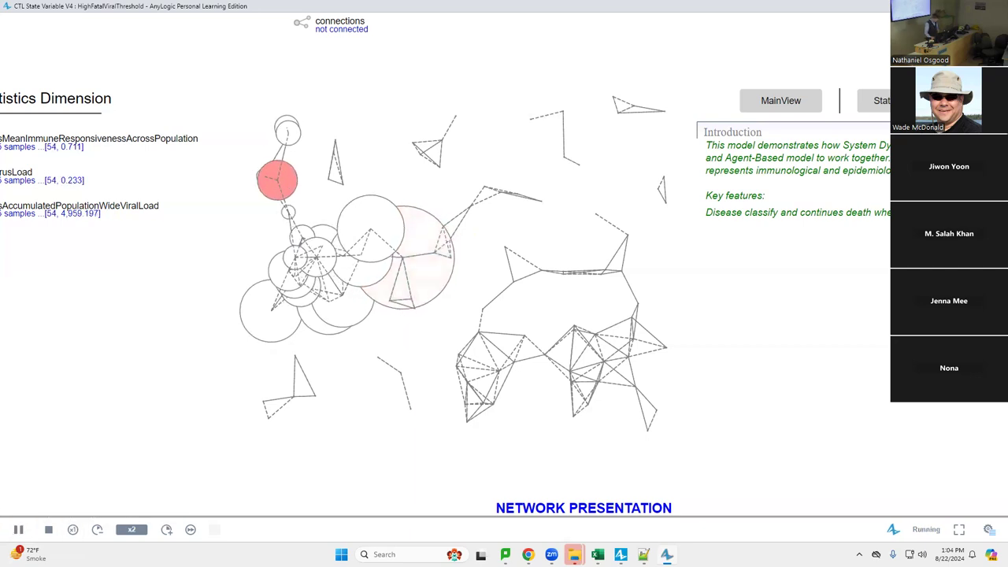
pyautogui.click(874, 101)
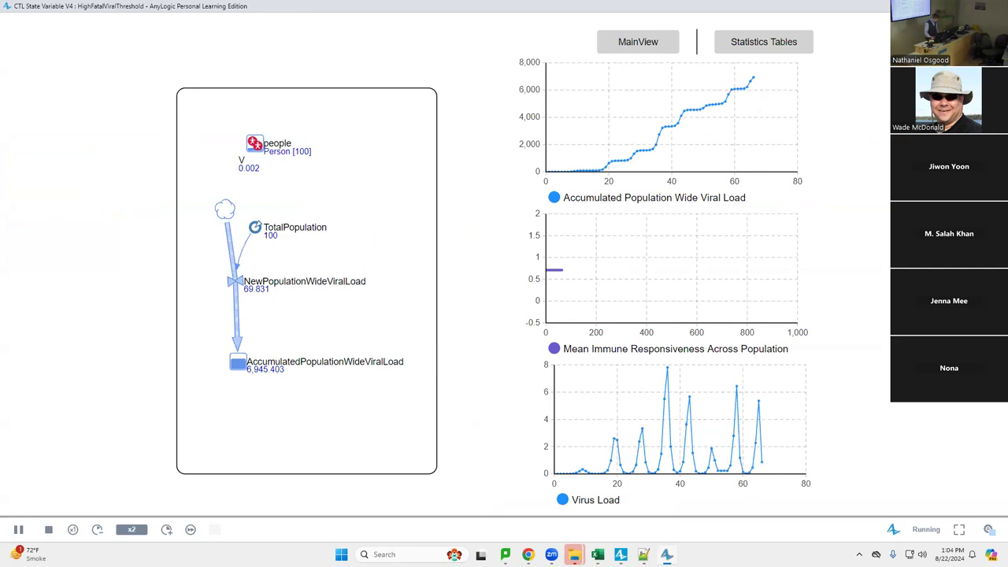
# Return to the model editor and inspect the Person death transition and the HighFatalViralThreshold experiment's parameters.
pyautogui.hotkey('alt', 'Tab')
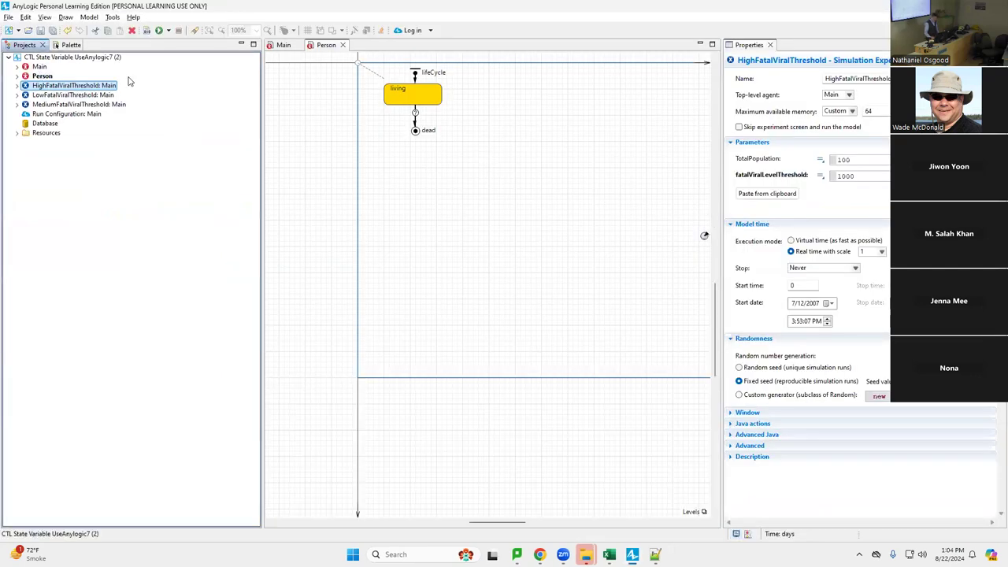
pyautogui.click(415, 113)
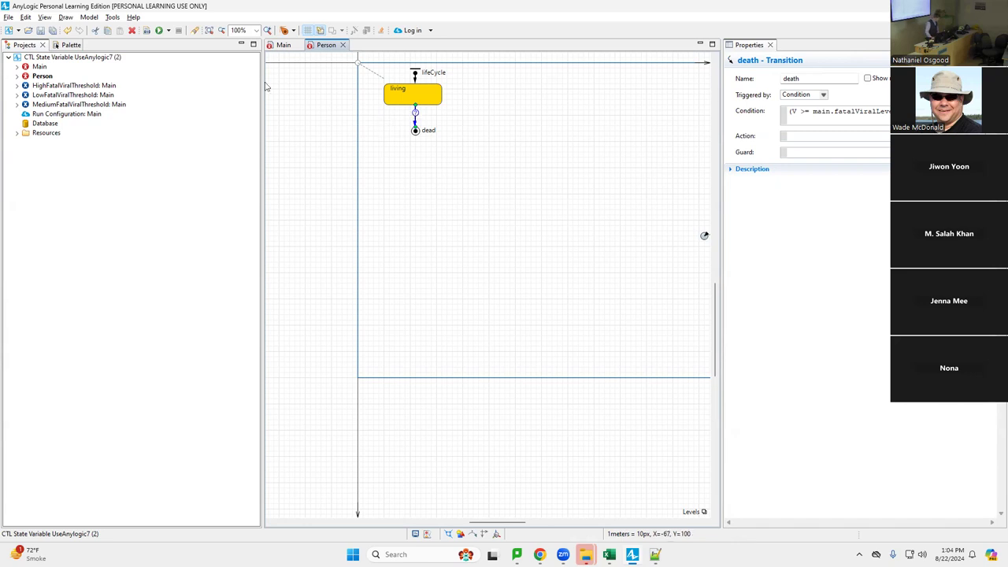
pyautogui.click(50, 86)
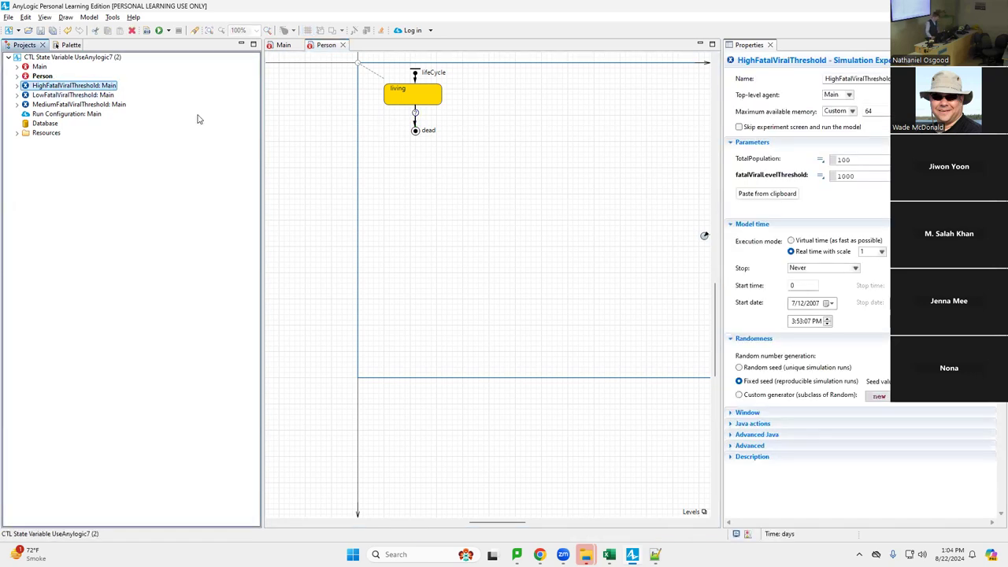
# Highlight the fatal viral level threshold in the death transition's condition and inspect the dead final state's action.
pyautogui.click(418, 116)
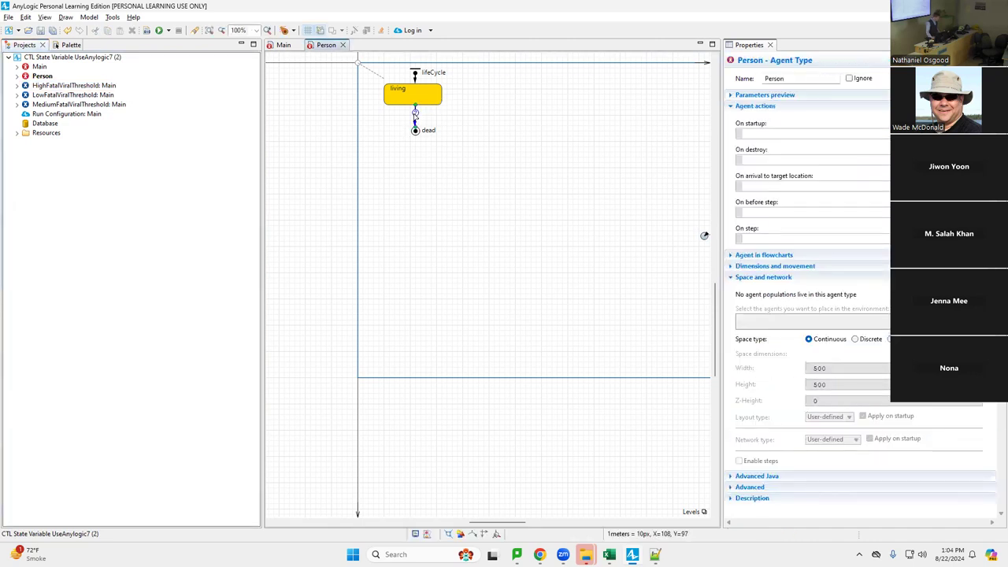
pyautogui.click(415, 113)
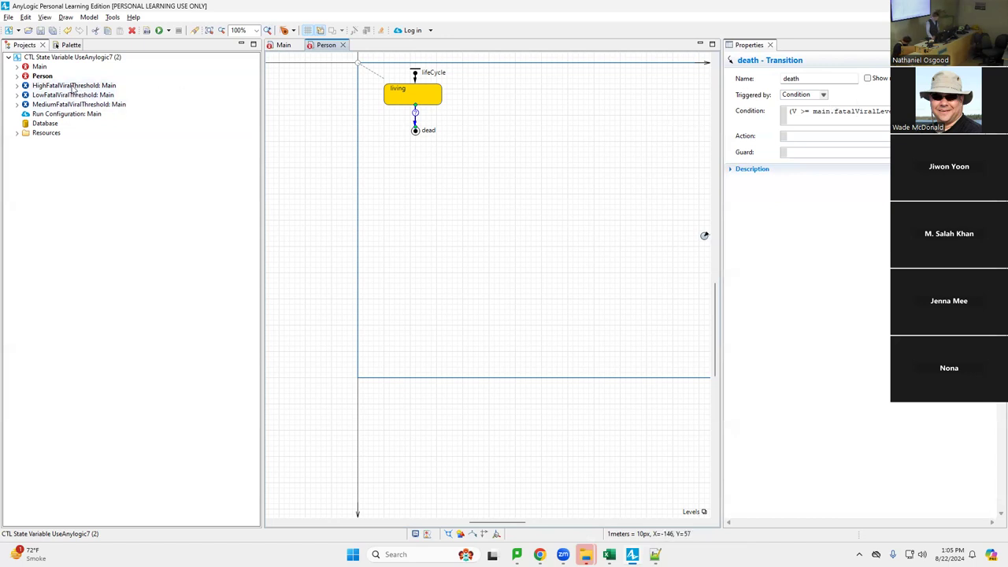
pyautogui.doubleClick(852, 114)
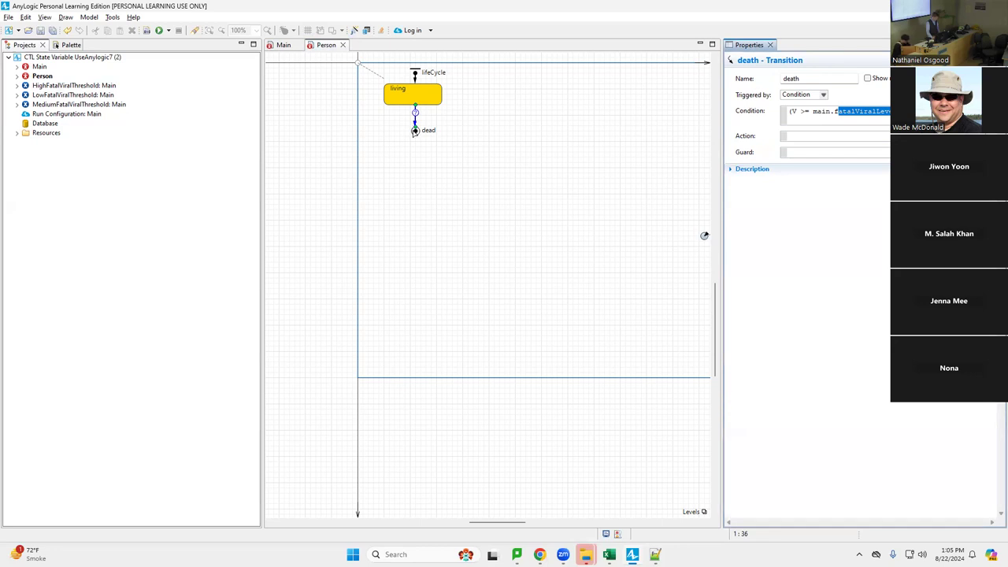
pyautogui.click(415, 131)
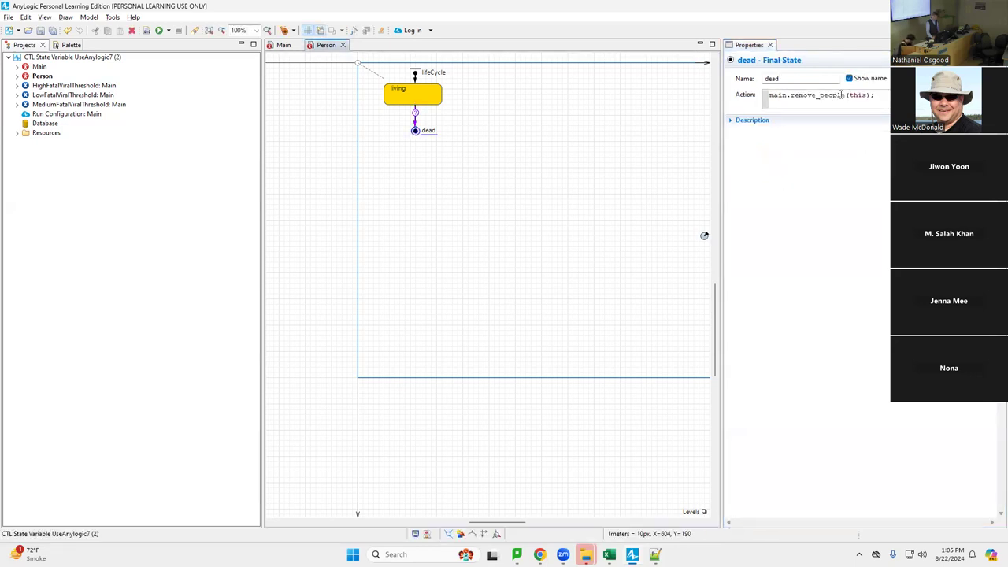
# Run the MediumFatalViralThreshold experiment, start the model in the Main view, and speed it up to x5.
pyautogui.click(68, 105)
pyautogui.rightClick(67, 105)
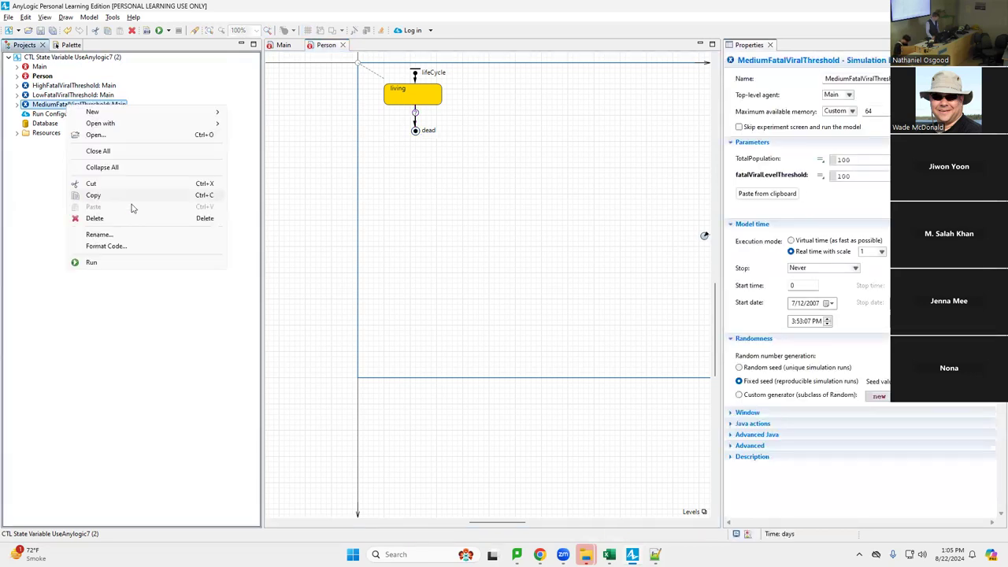
pyautogui.click(161, 263)
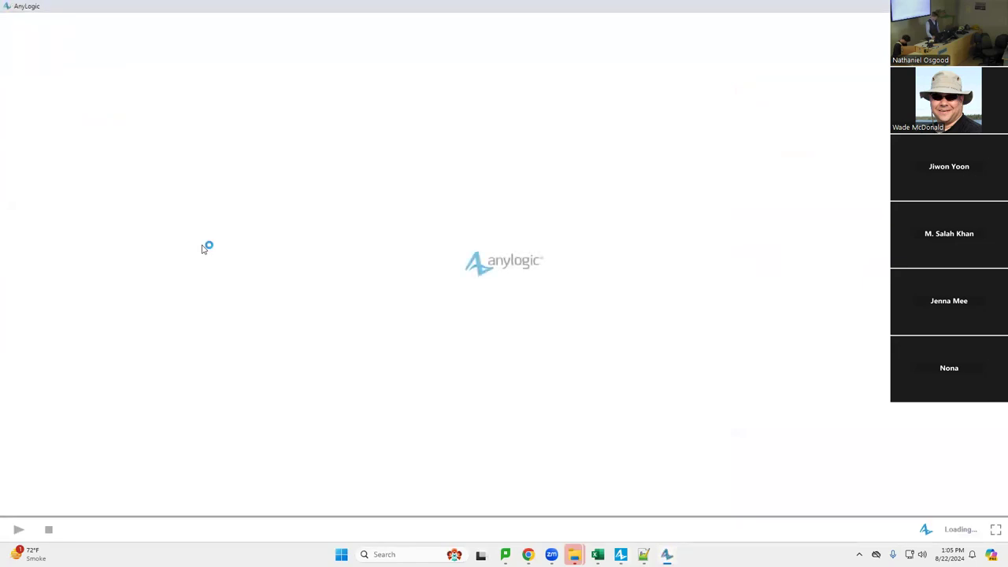
pyautogui.click(291, 376)
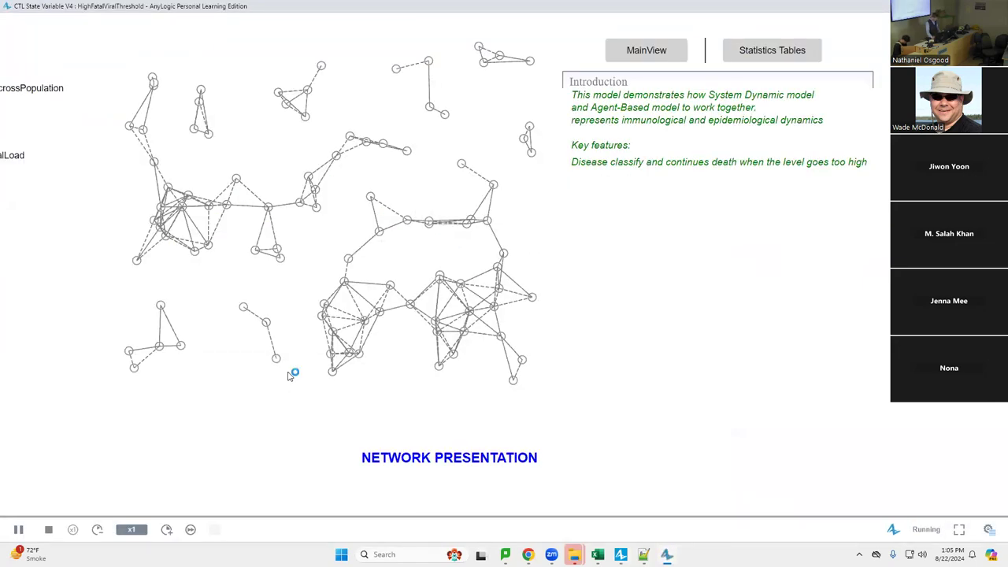
pyautogui.click(167, 529)
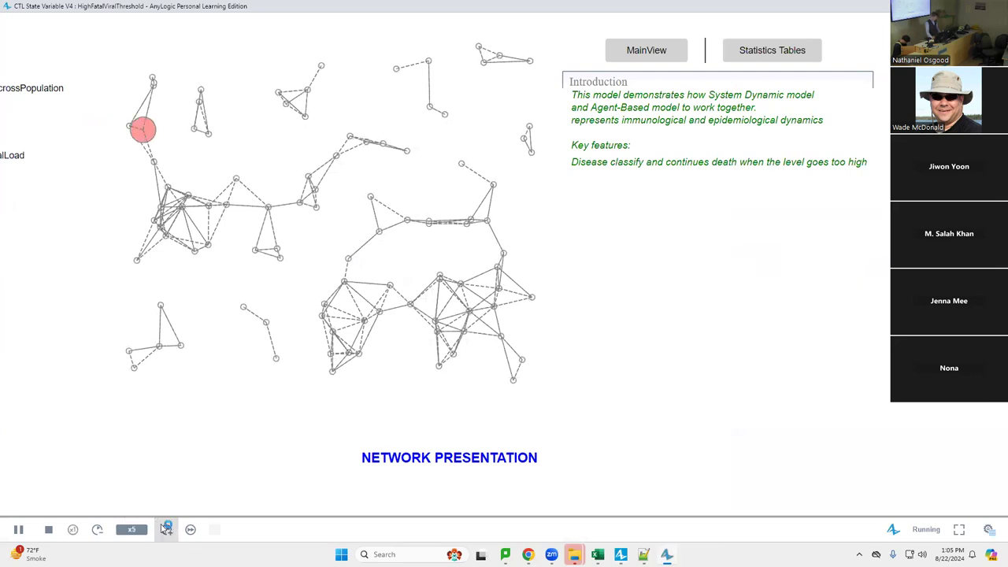
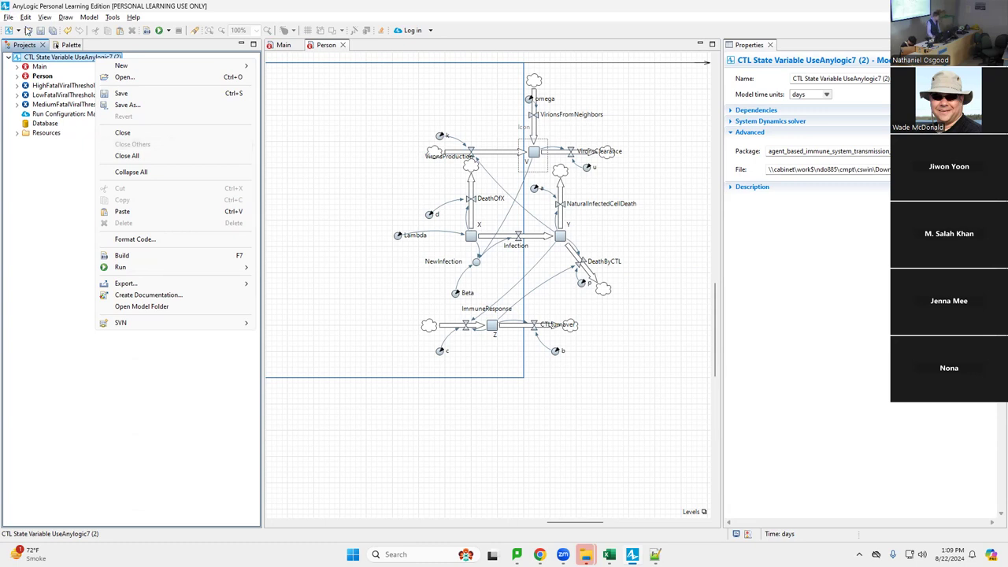
# Run the HighFatalViralThreshold experiment from the Main view in virtual time and stop the simulation.
pyautogui.click(55, 85)
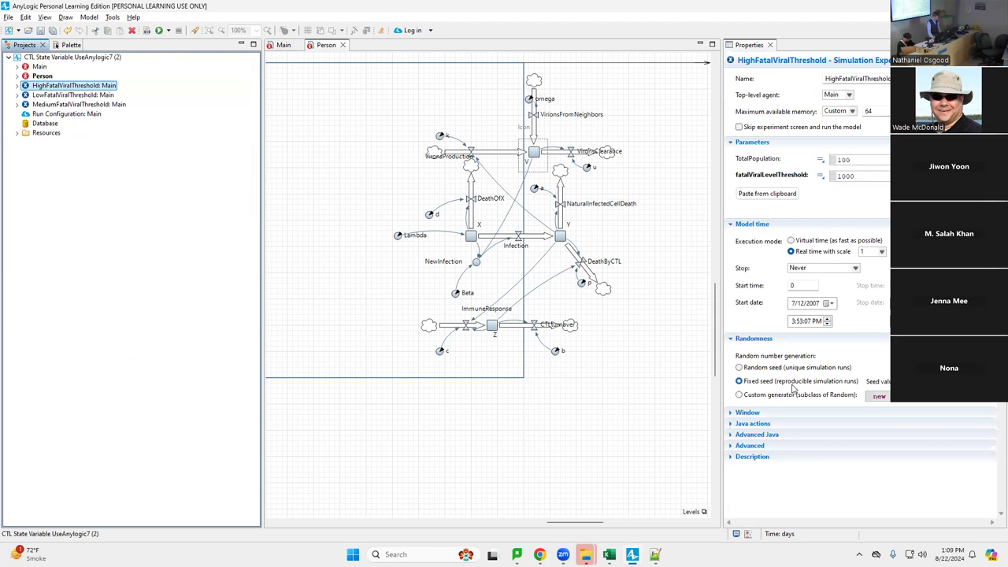
pyautogui.rightClick(82, 89)
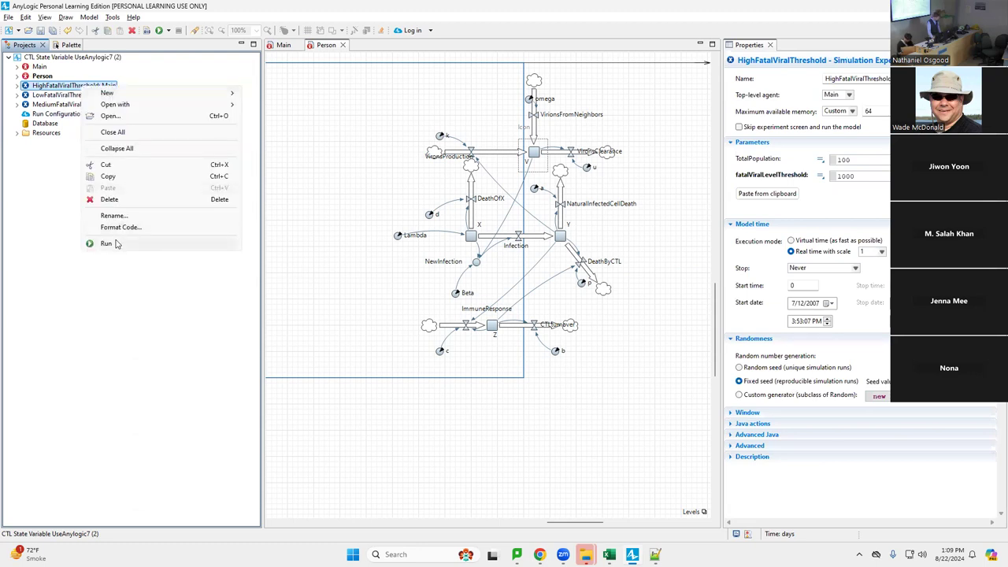
pyautogui.click(106, 243)
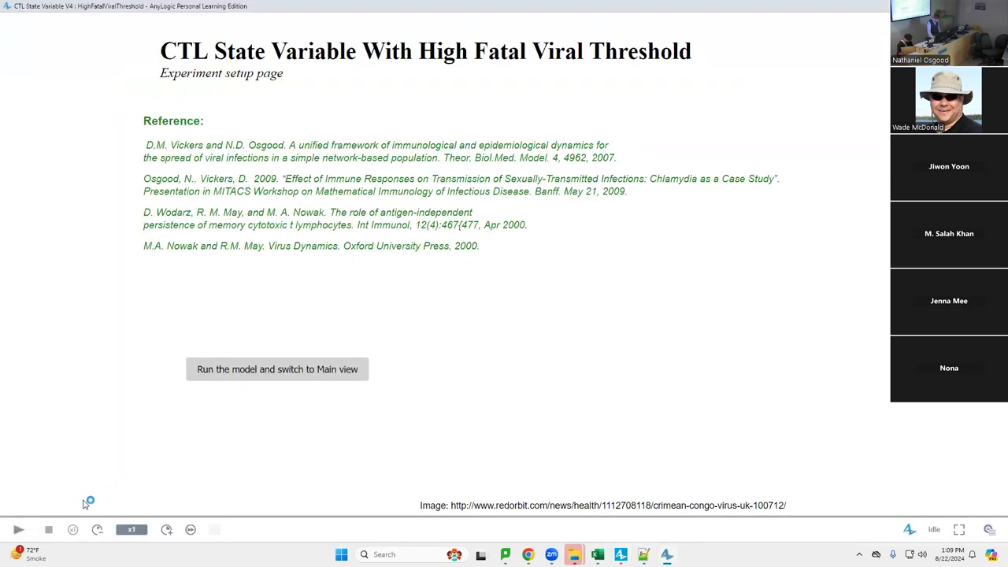
pyautogui.click(218, 369)
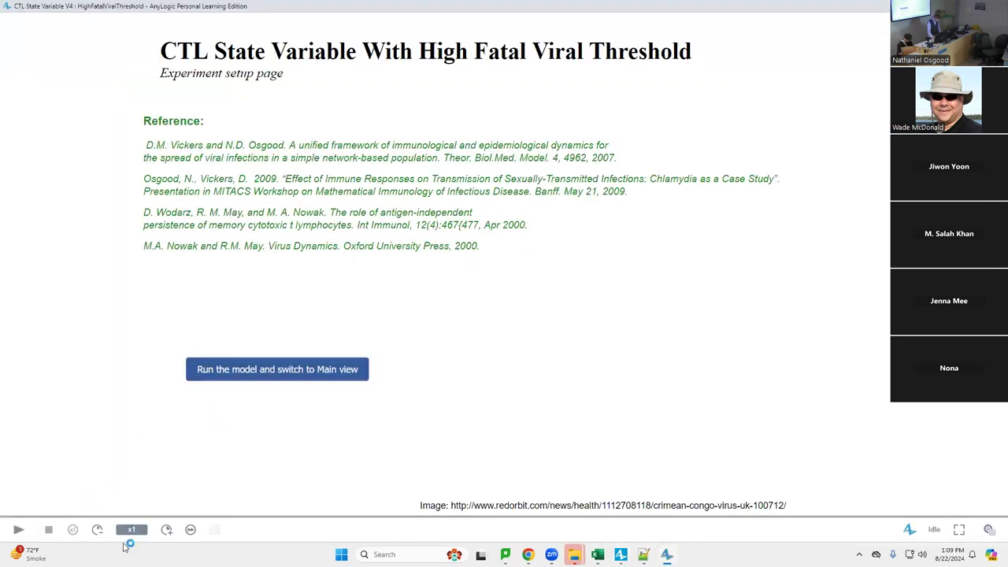
pyautogui.click(191, 529)
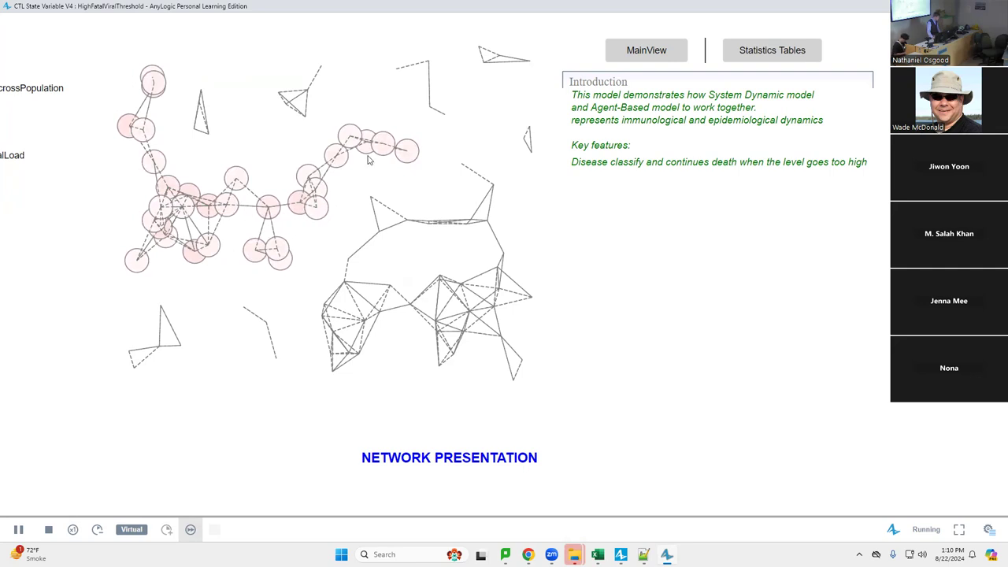
pyautogui.click(48, 529)
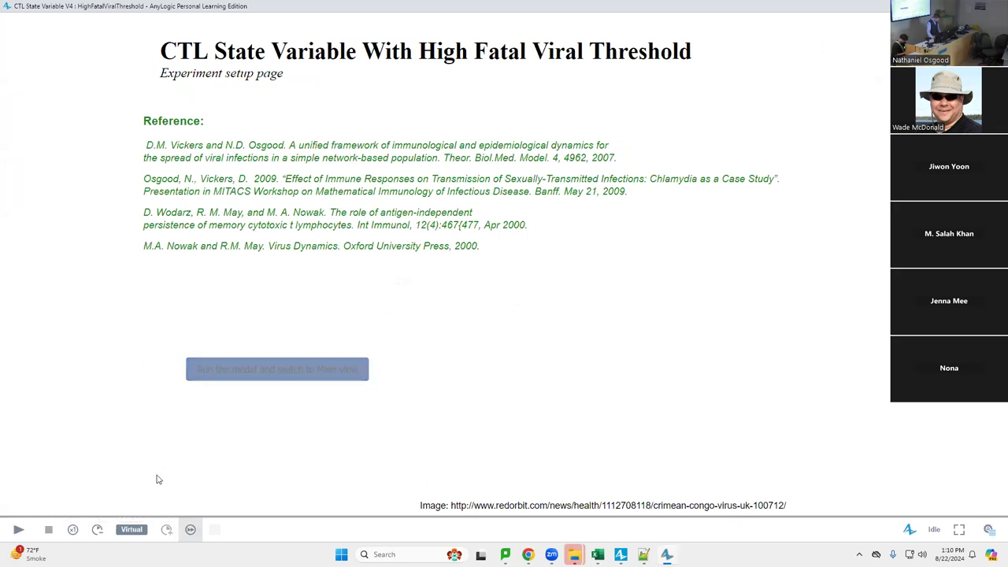
# Run the high threshold experiment in the Main view at real-time speed x1 and speed it up to x10.
pyautogui.click(98, 529)
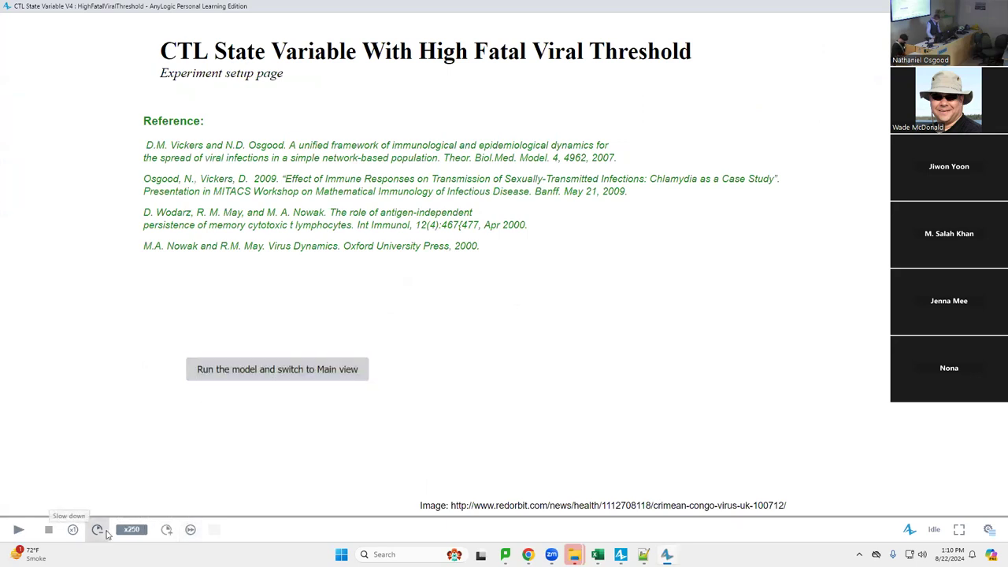
pyautogui.click(73, 529)
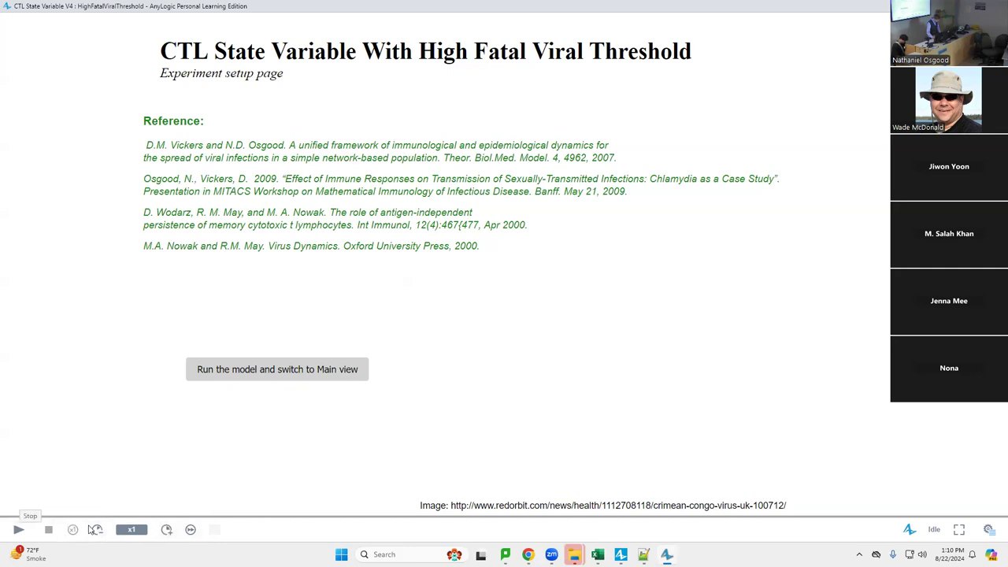
pyautogui.click(294, 377)
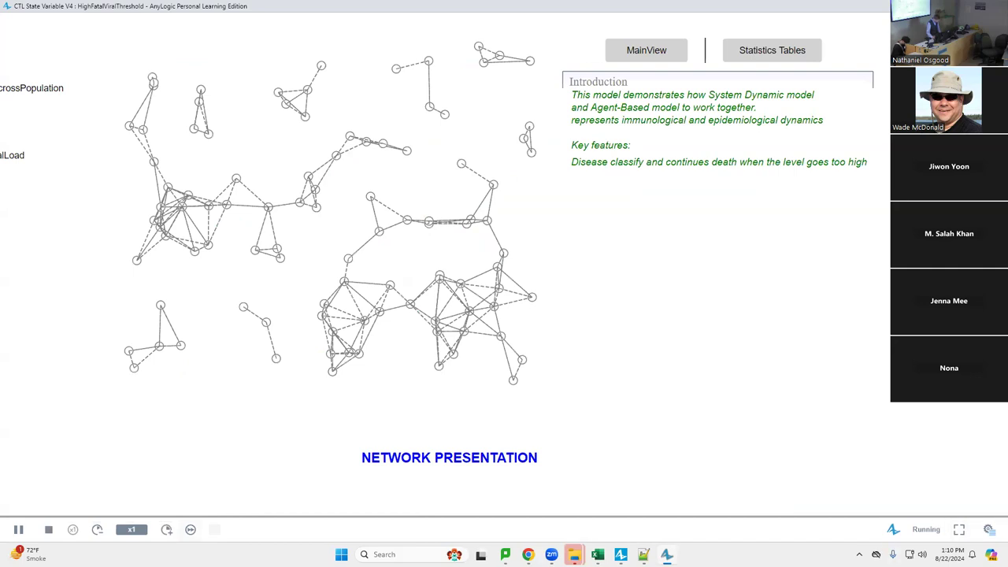
pyautogui.click(167, 530)
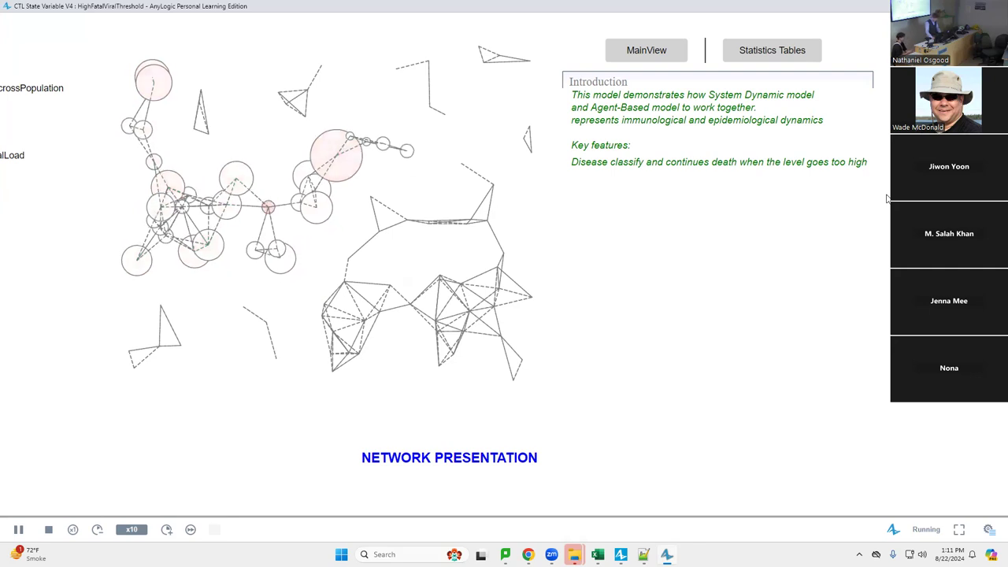
# Return to the model editor, run the HighFatalViralThreshold experiment again in the Main view, and pause it.
pyautogui.hotkey('alt', 'Tab')
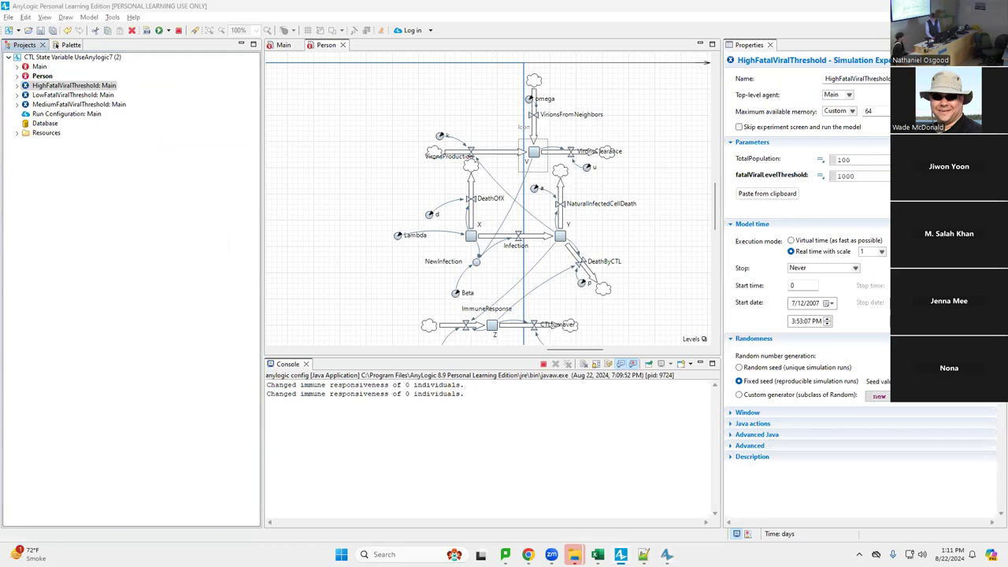
pyautogui.click(52, 87)
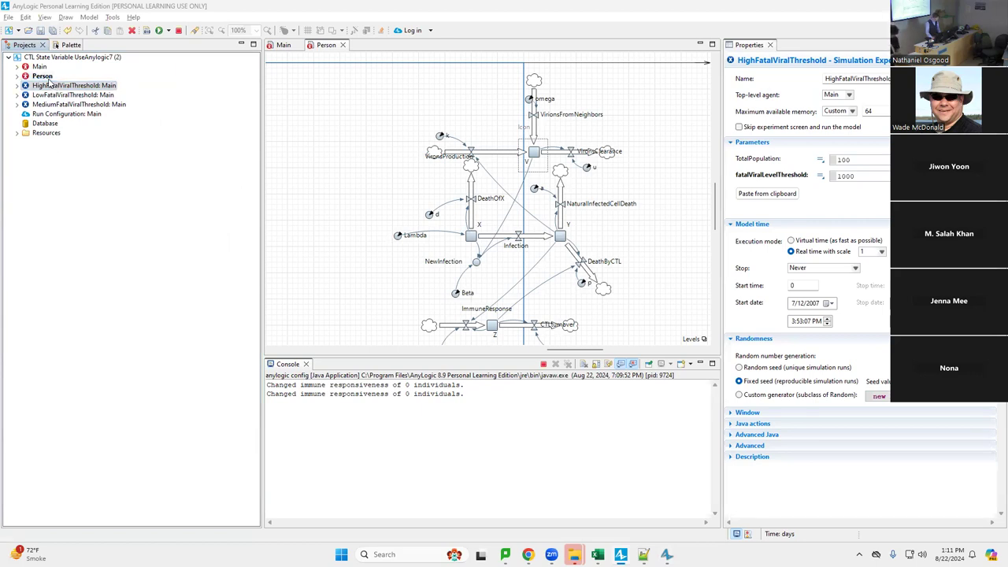
pyautogui.rightClick(53, 88)
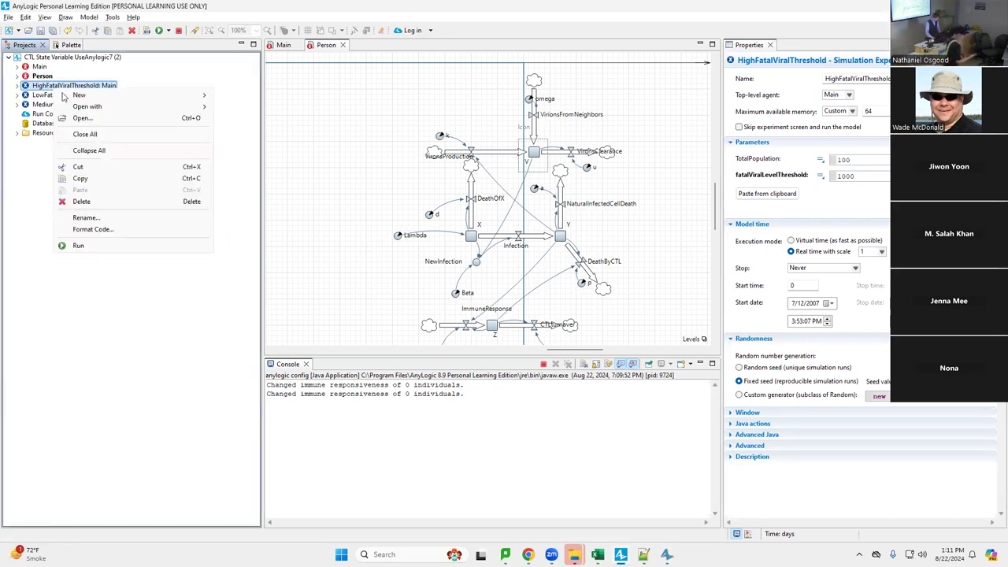
pyautogui.click(126, 246)
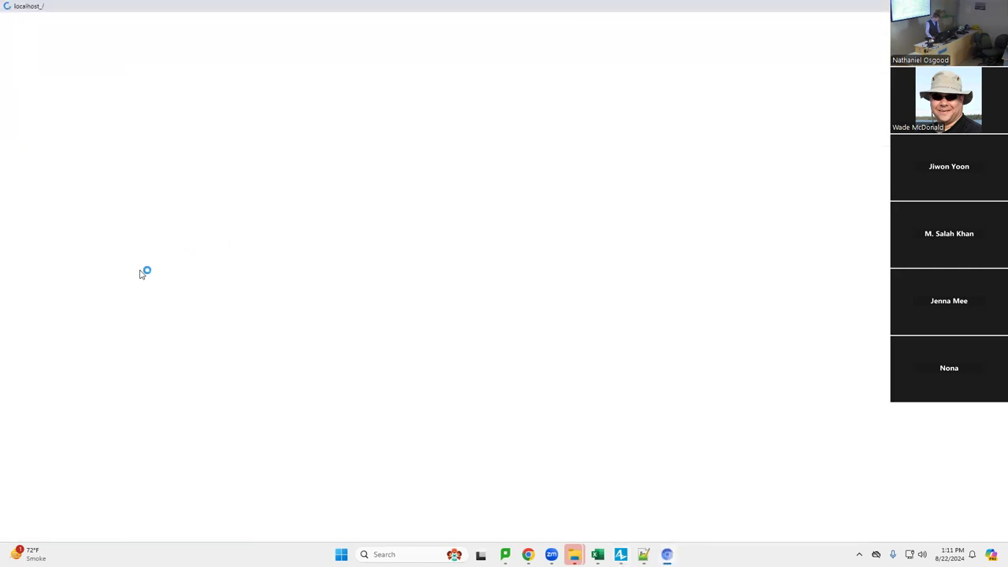
pyautogui.click(225, 367)
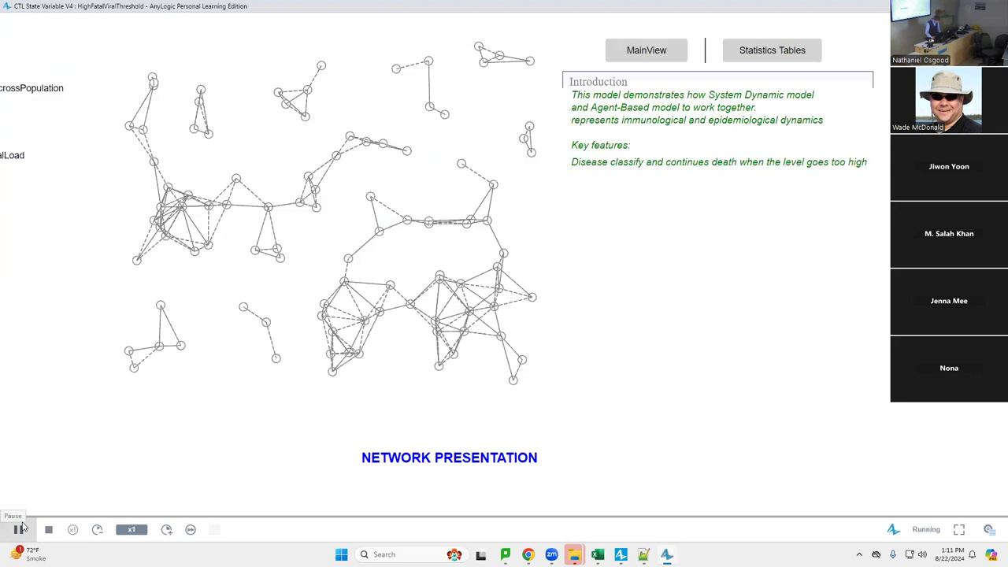
pyautogui.click(19, 529)
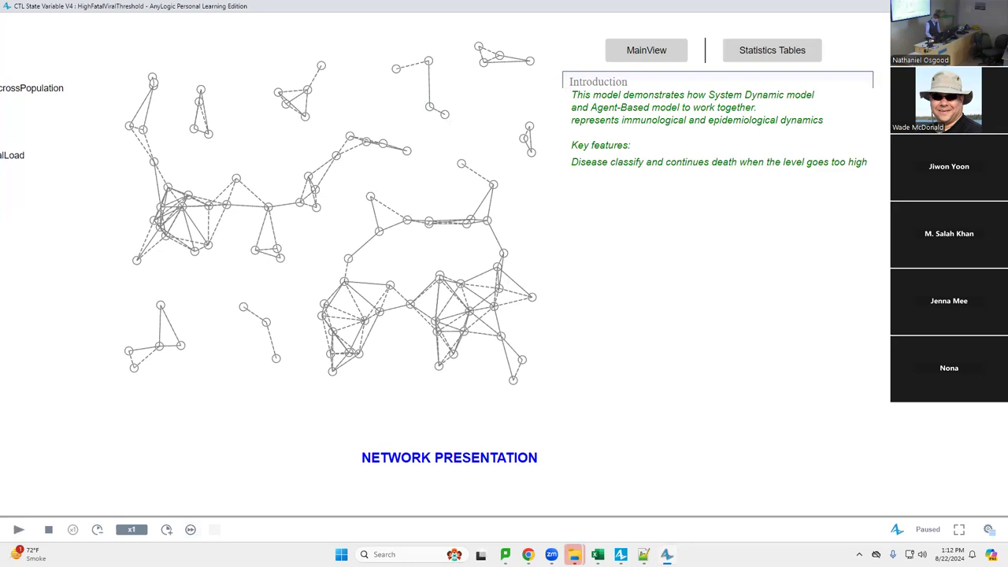
# Examine the stocks, flows and c values of individual people agents in the paused run, and close the simulation window.
pyautogui.click(989, 529)
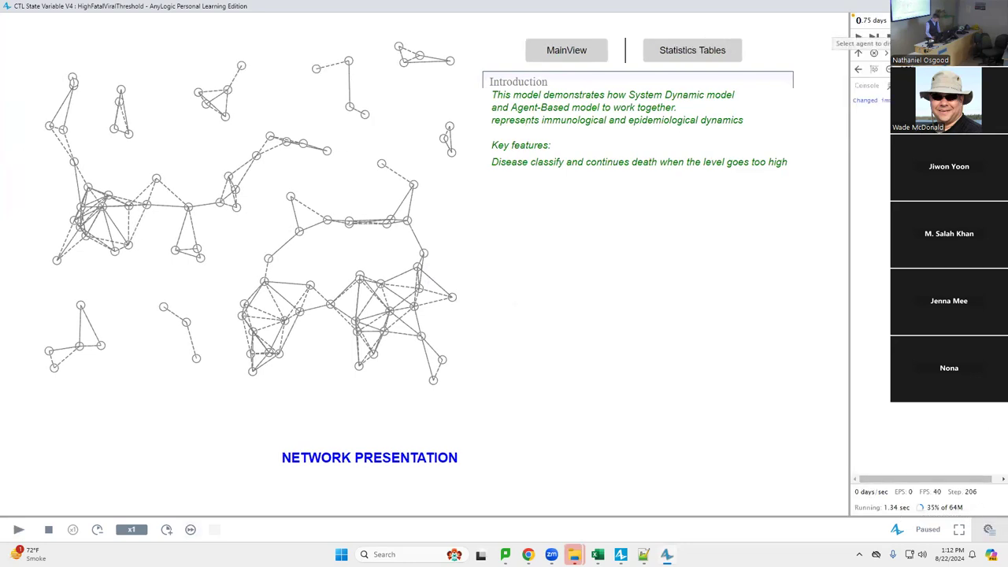
pyautogui.click(866, 47)
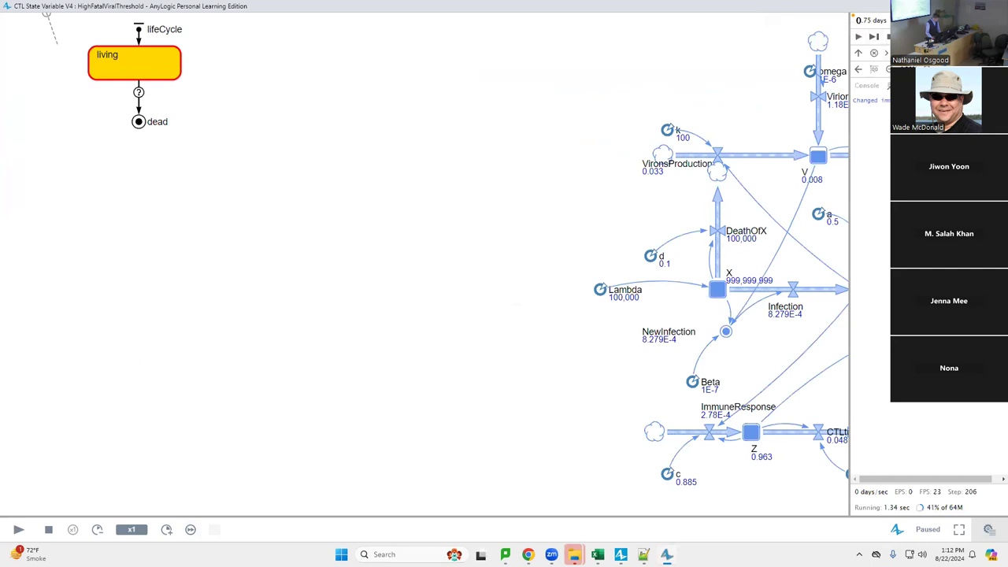
pyautogui.click(874, 53)
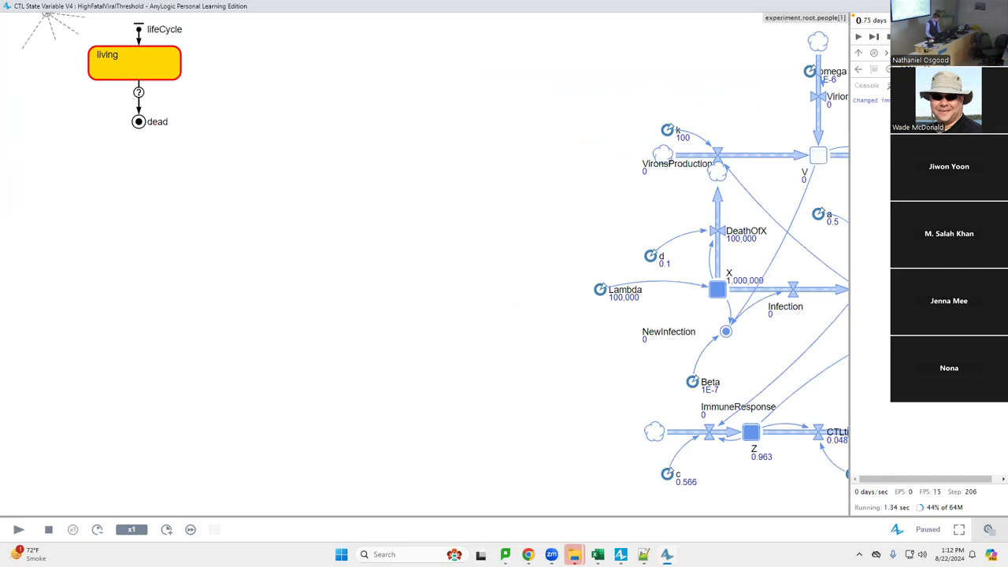
pyautogui.click(874, 53)
pyautogui.moveTo(344, 52); pyautogui.dragTo(711, 222)
pyautogui.moveTo(188, 134); pyautogui.dragTo(611, 189)
pyautogui.moveTo(274, 348); pyautogui.dragTo(10, 16)
pyautogui.moveTo(756, 84); pyautogui.dragTo(729, 177)
pyautogui.moveTo(41, 269); pyautogui.dragTo(11, 34)
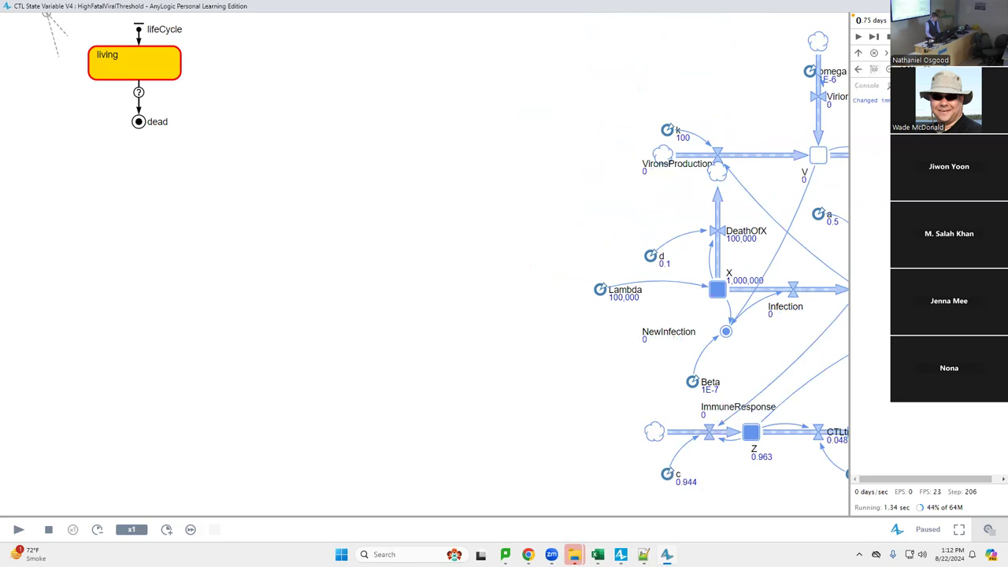
pyautogui.hotkey('alt', 'F4')
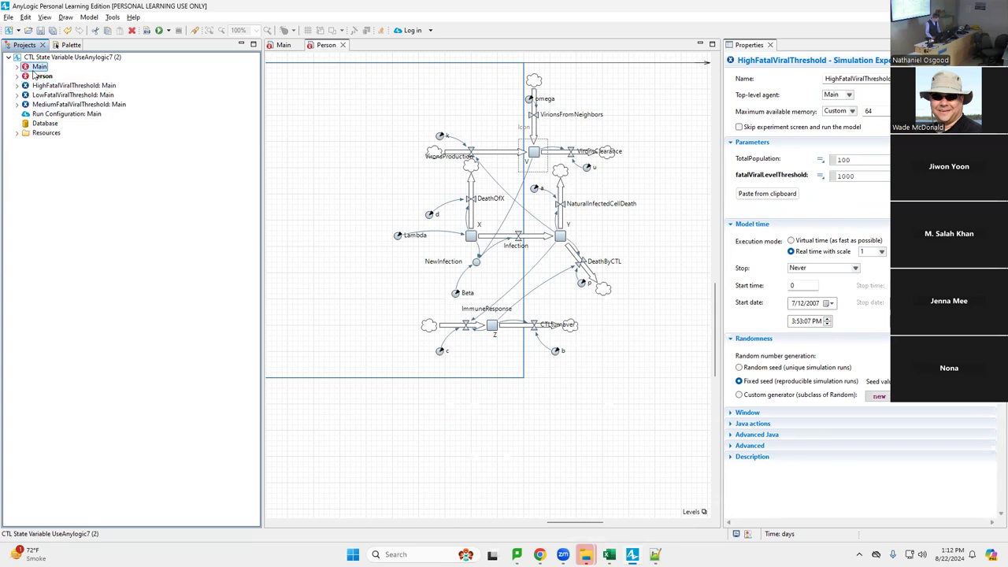
# Open the Main agent and highlight the uniform distribution expression for parameter c in the people population.
pyautogui.doubleClick(37, 67)
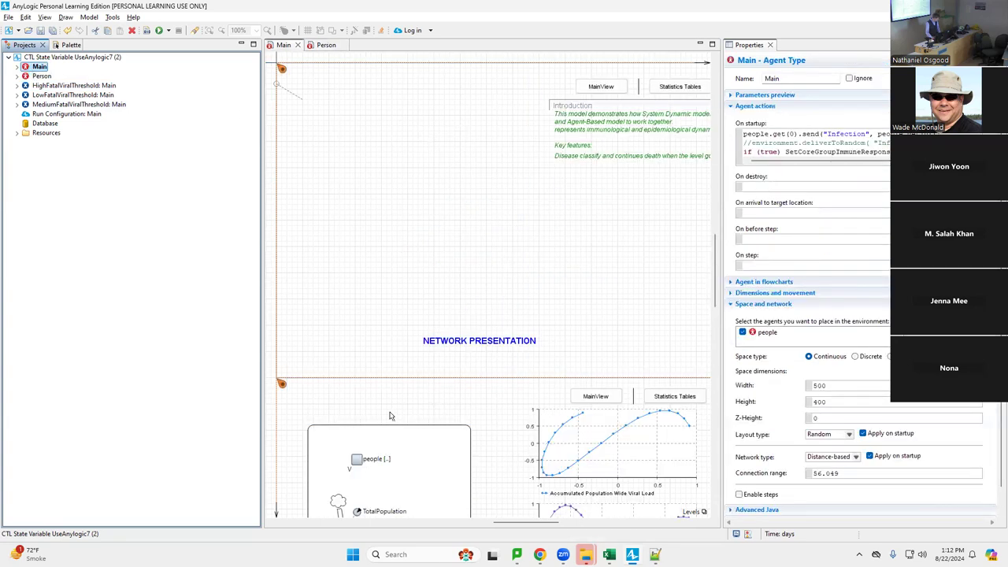
pyautogui.scroll(-3, 399, 465)
pyautogui.click(357, 391)
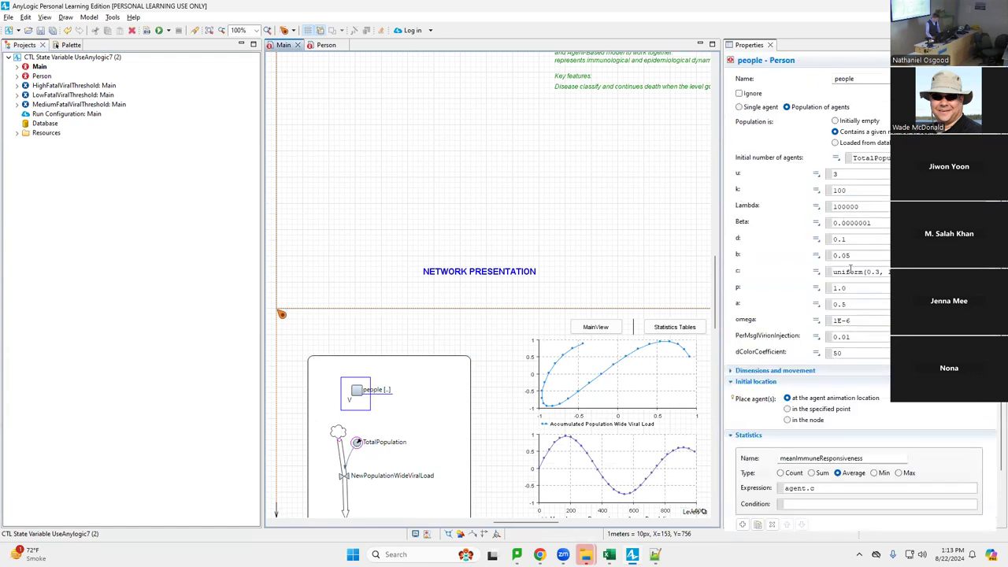
pyautogui.moveTo(902, 272); pyautogui.dragTo(840, 271)
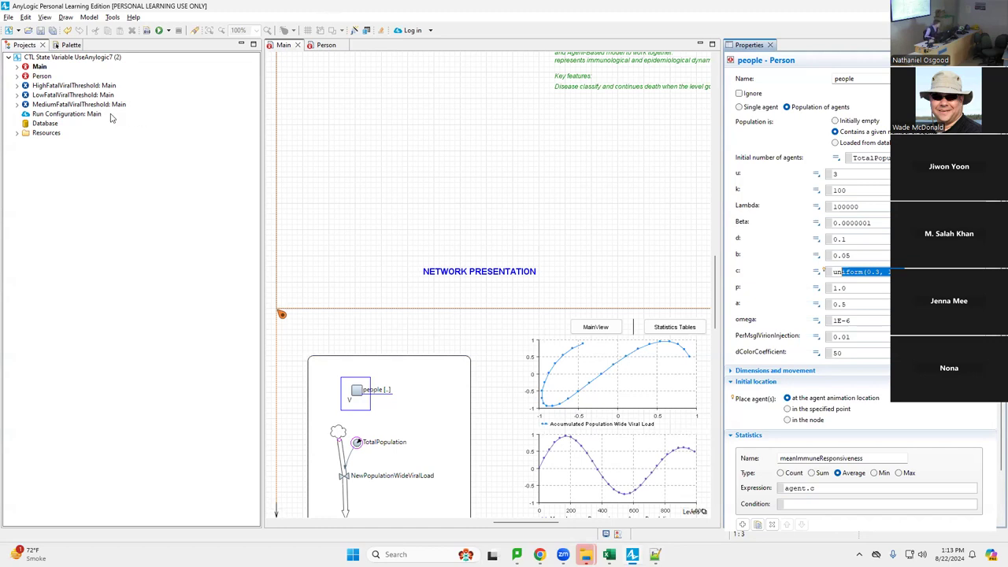
# Inspect the Main agent type's properties, including its startup action.
pyautogui.click(40, 66)
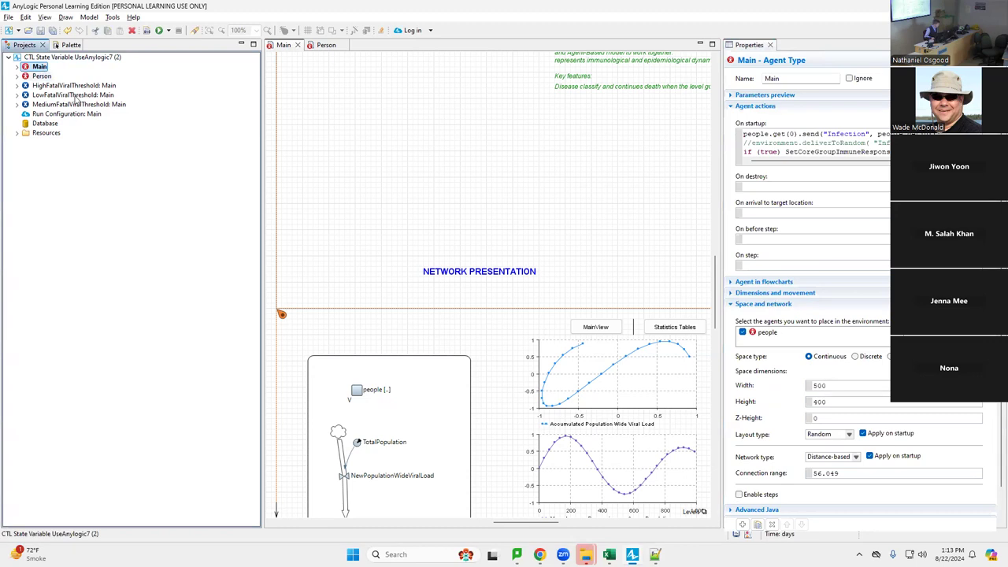
pyautogui.click(522, 524)
pyautogui.moveTo(522, 524); pyautogui.dragTo(500, 524)
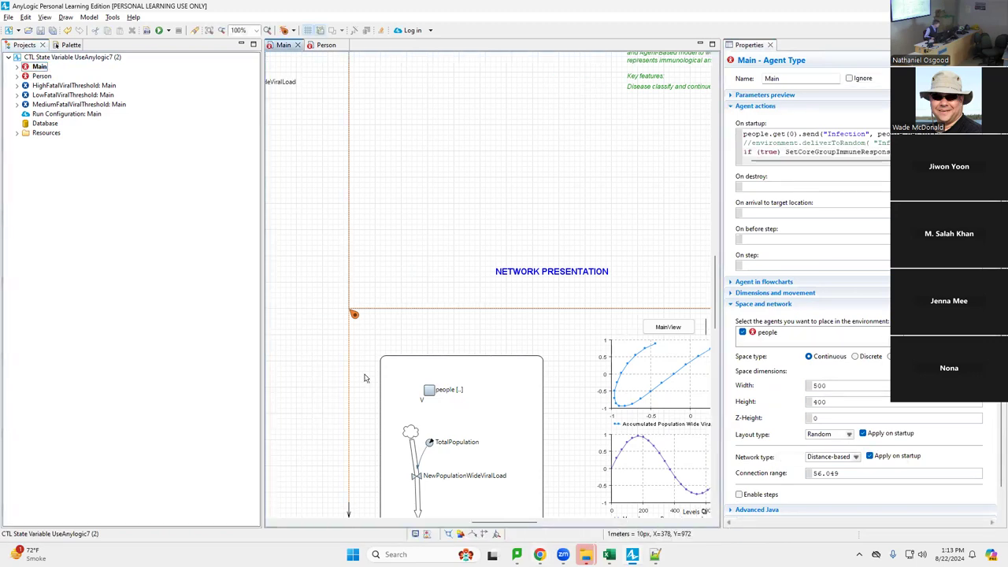
# Make the line width of the Person agent's oval dynamic as (int) (c * 10.0), and save the model in the AnyLogic 8.9.0 format.
pyautogui.doubleClick(34, 78)
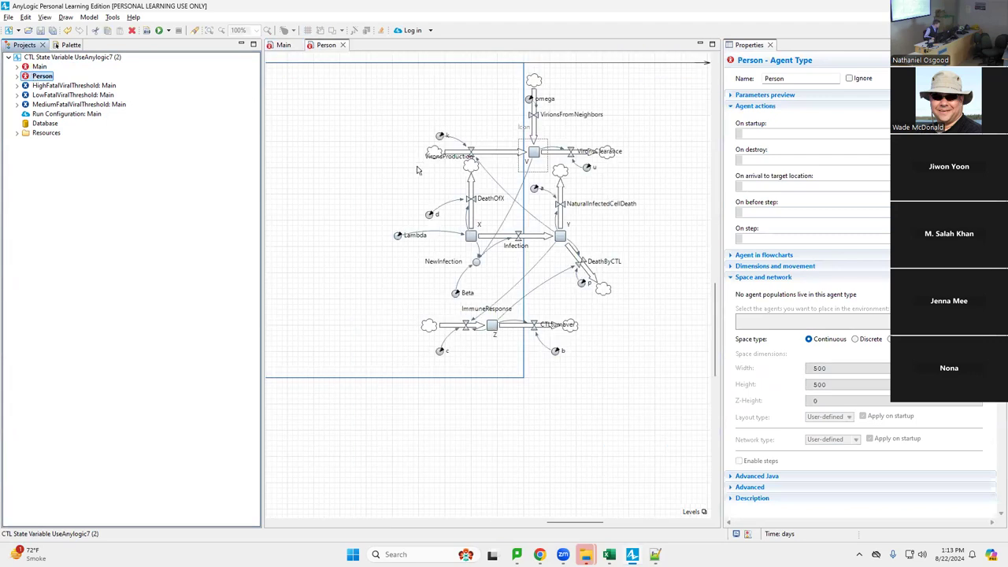
pyautogui.moveTo(599, 524); pyautogui.dragTo(511, 542)
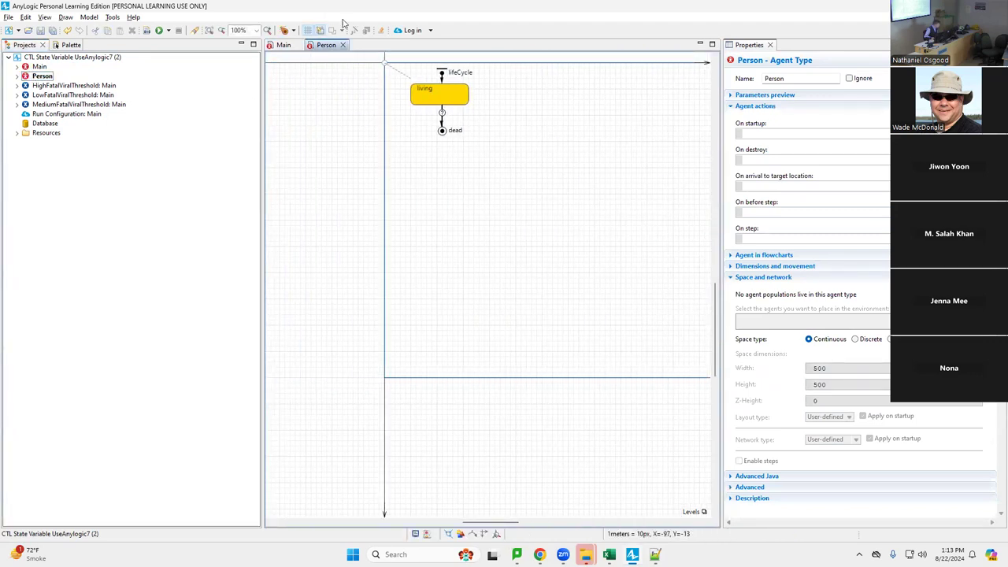
pyautogui.click(384, 63)
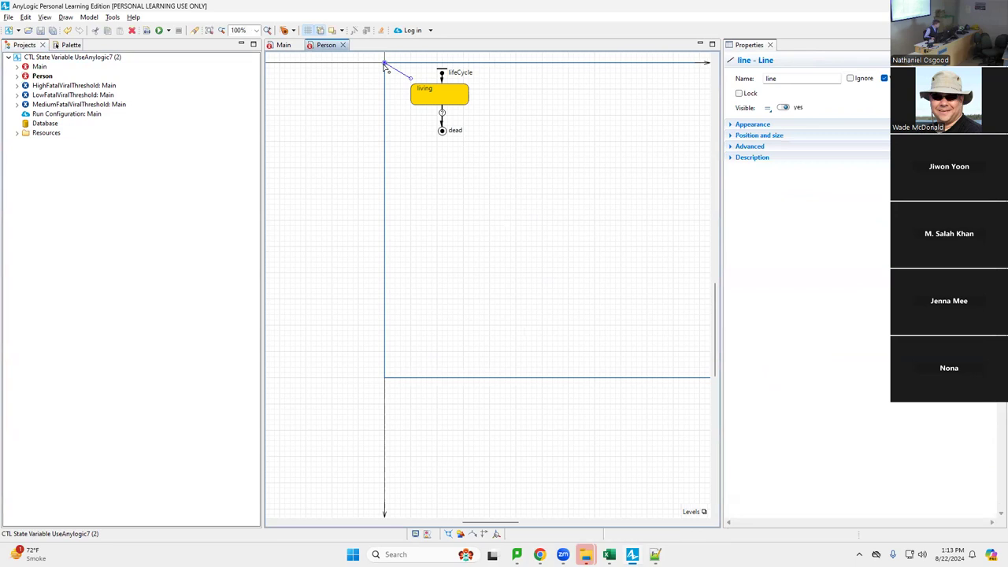
pyautogui.click(384, 62)
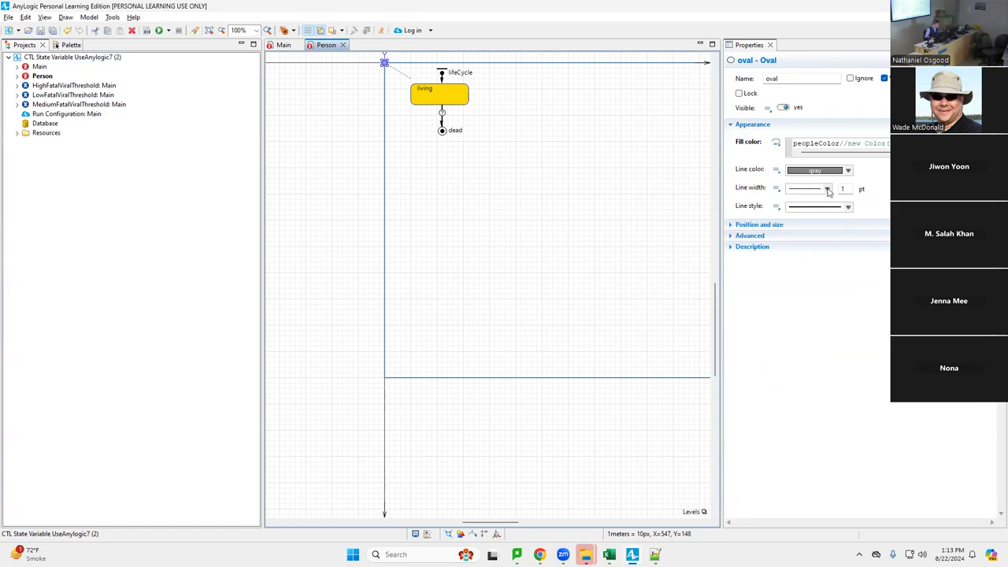
pyautogui.click(775, 189)
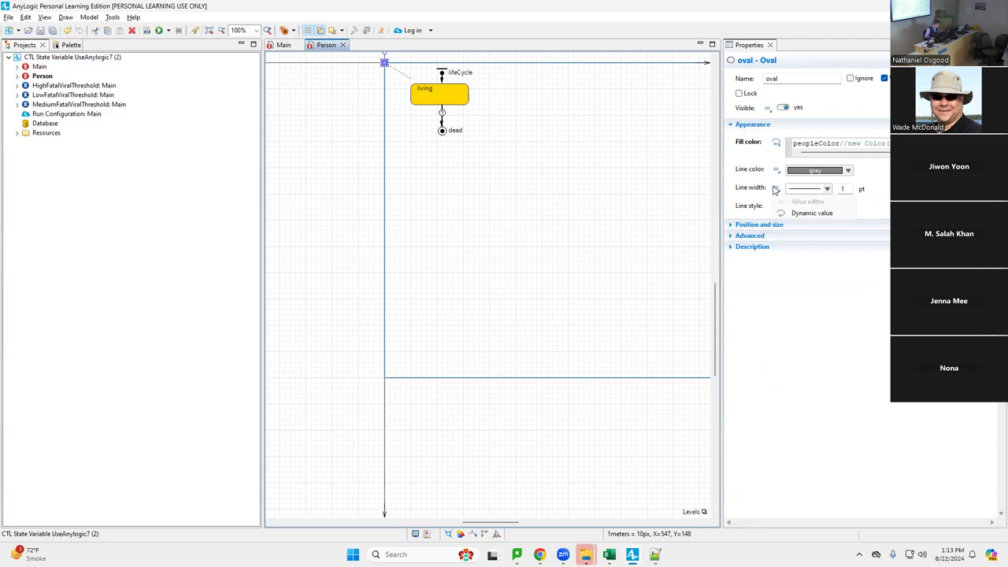
pyautogui.click(811, 212)
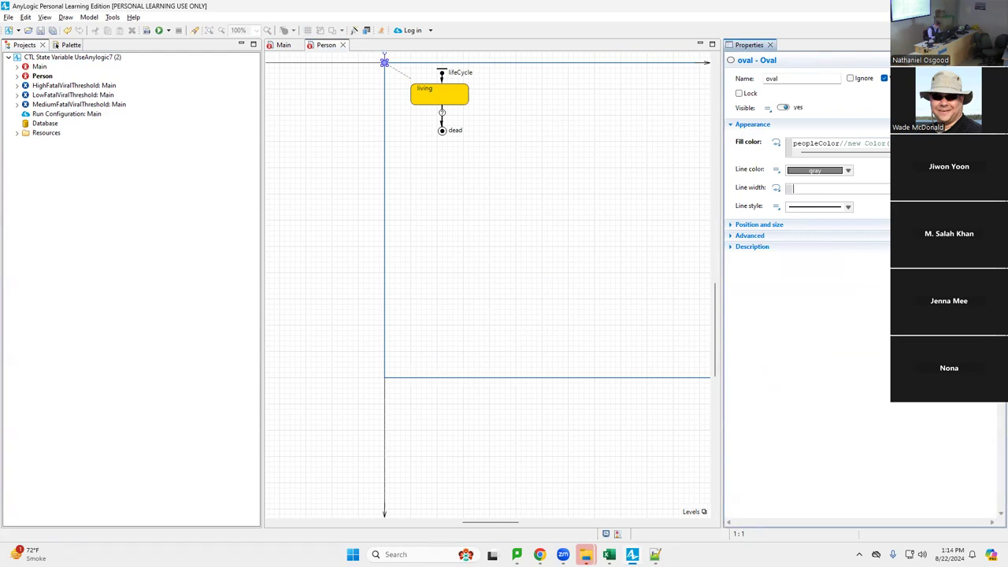
pyautogui.write('(int) (c * 10.0)')
pyautogui.hotkey('ctrl', 's')
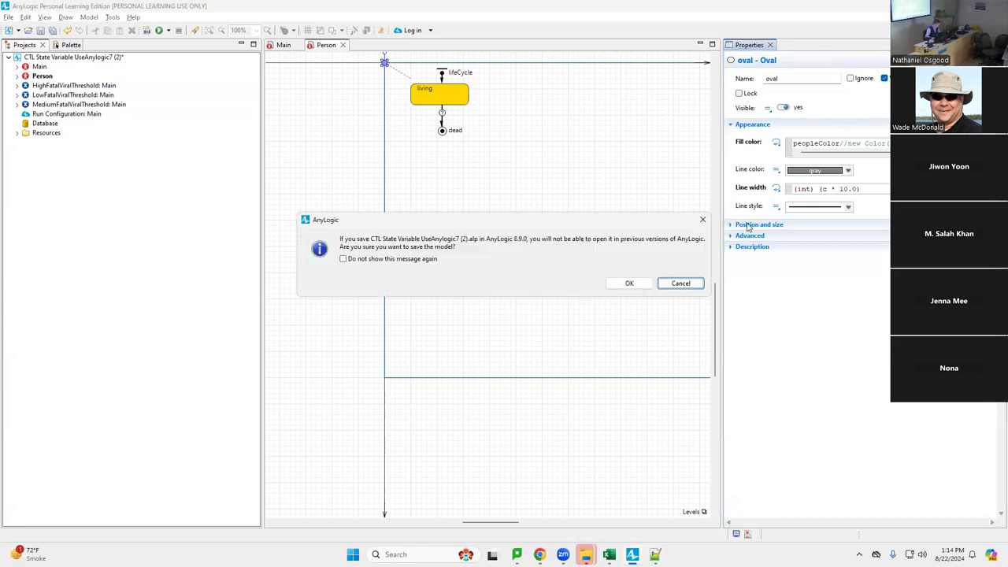
pyautogui.click(626, 284)
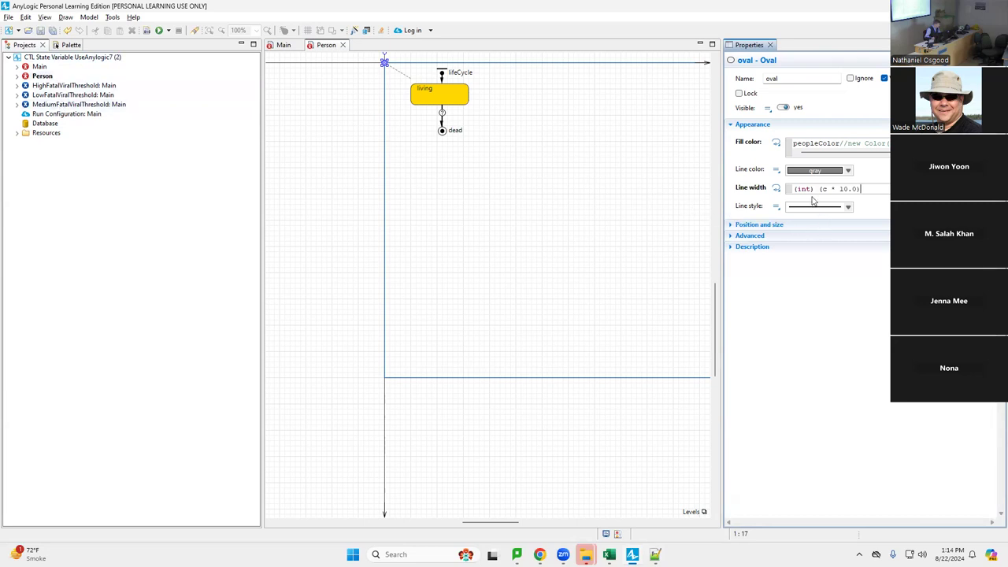
# Run the HighFatalViralThreshold experiment in the Main view, speed it up to x5, and close the simulation window after watching the network.
pyautogui.rightClick(49, 85)
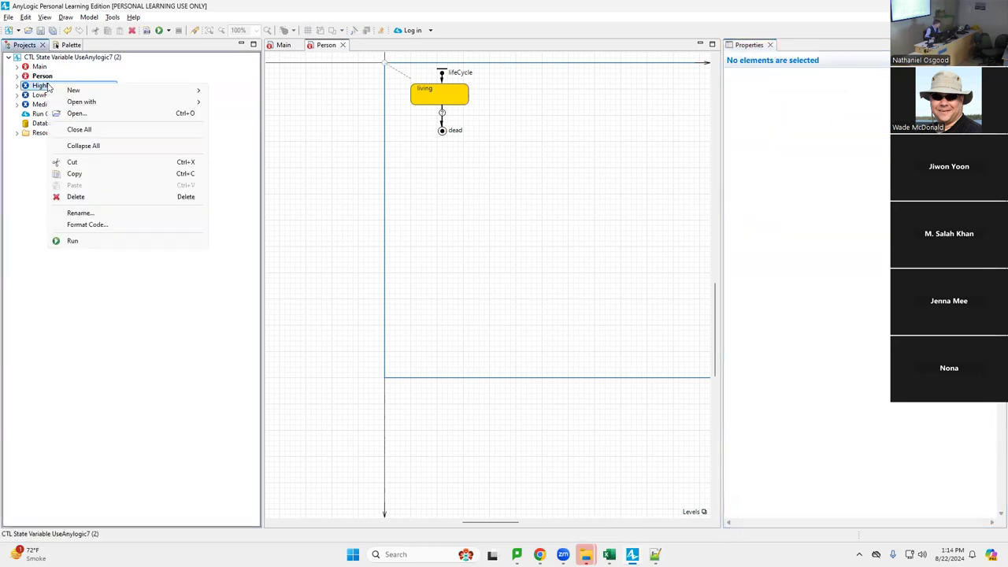
pyautogui.click(174, 241)
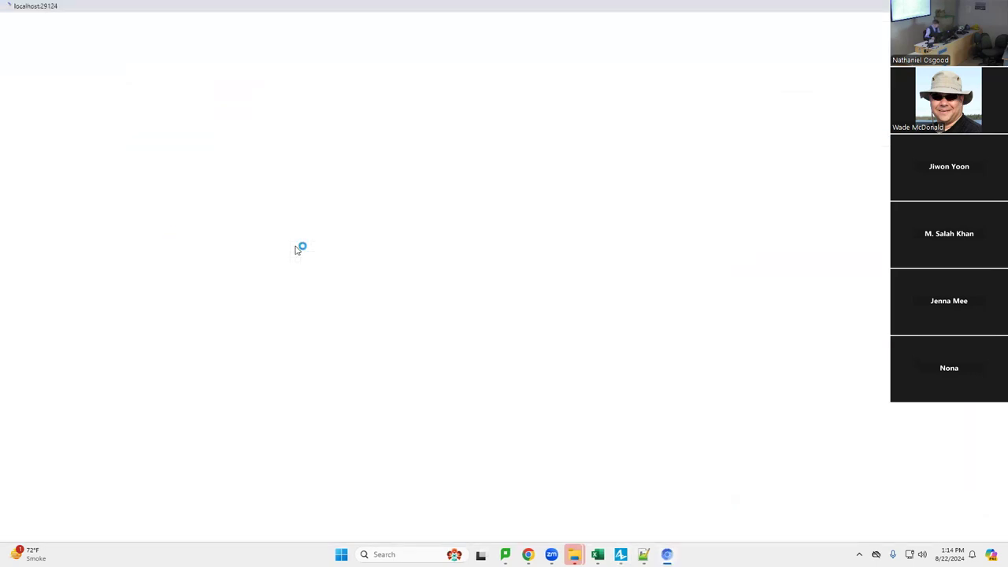
pyautogui.click(286, 364)
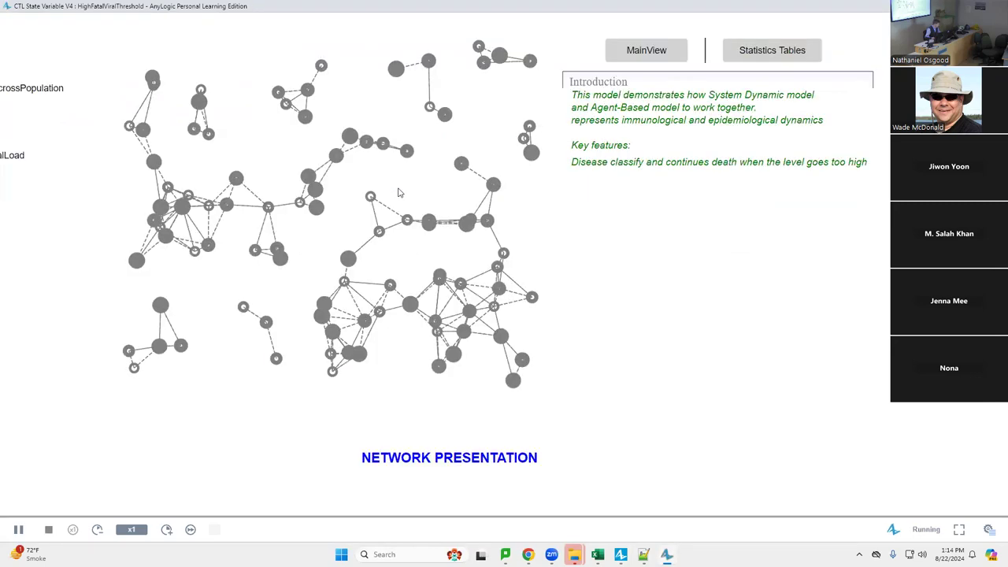
pyautogui.click(164, 528)
pyautogui.click(164, 528)
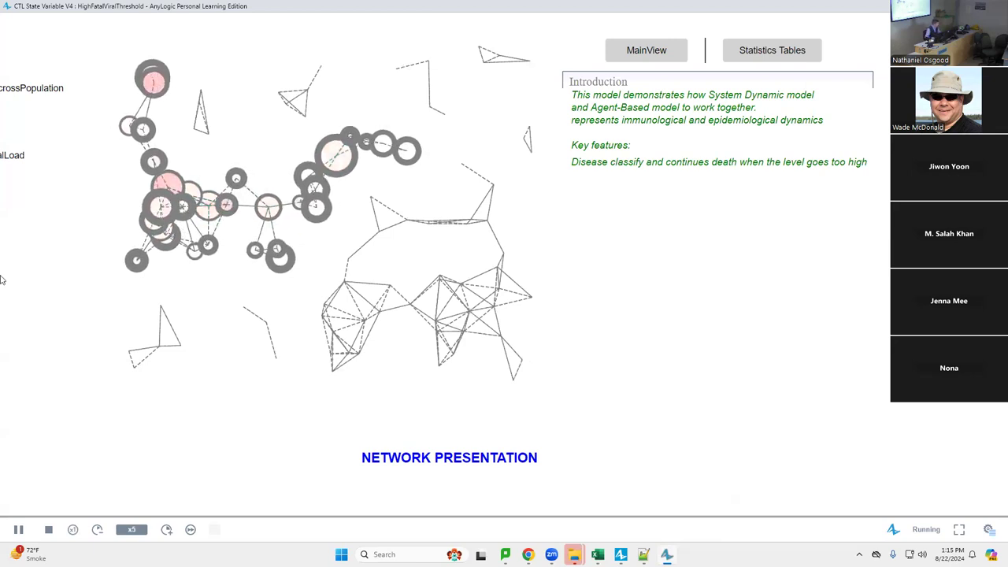
pyautogui.click(667, 50)
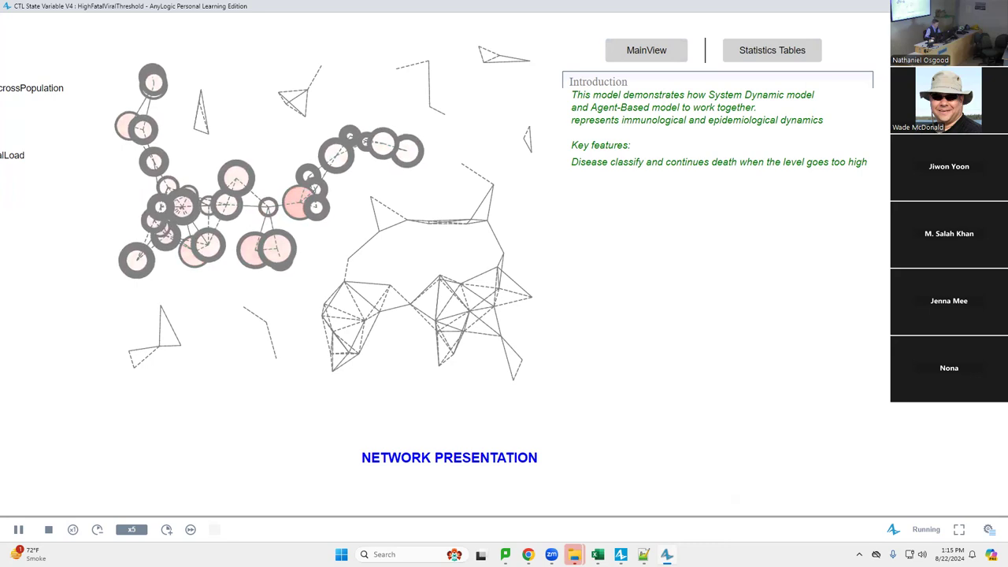
pyautogui.hotkey('alt', 'F4')
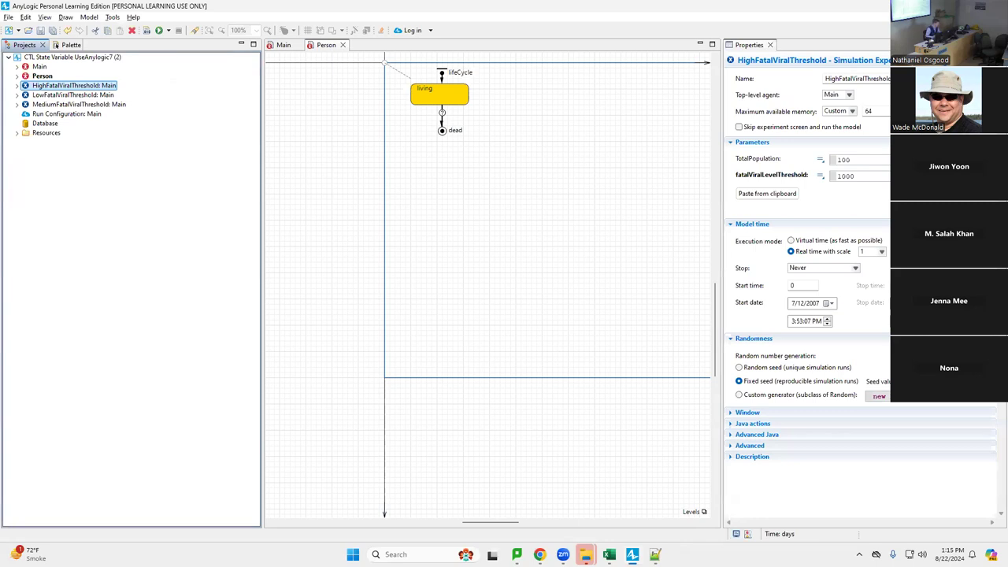
# Close the CTL State Variable UseAnylogic7 model and switch to its Google Drive folder in Chrome.
pyautogui.rightClick(62, 57)
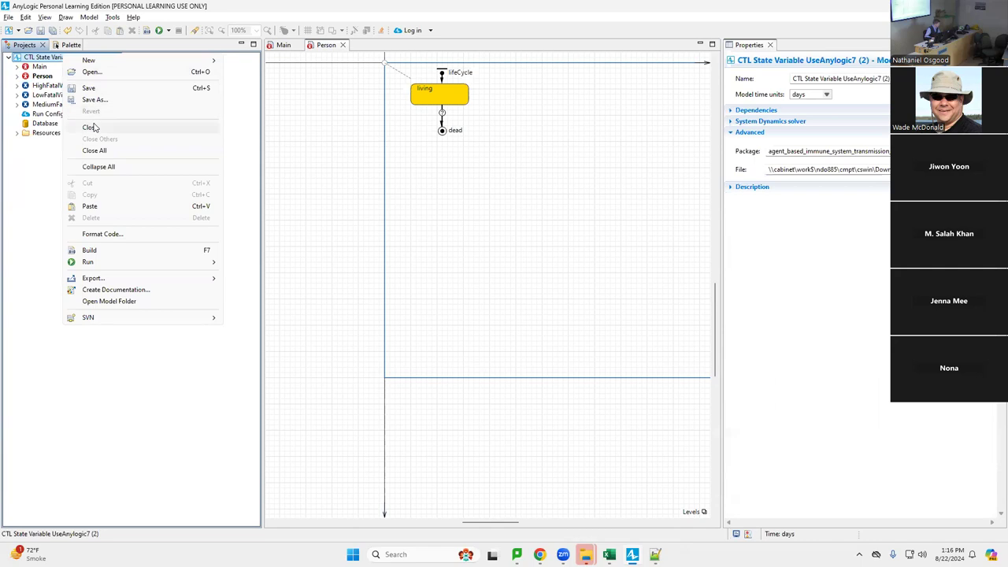
pyautogui.hotkey('alt', 'Tab')
pyautogui.press('Tab')
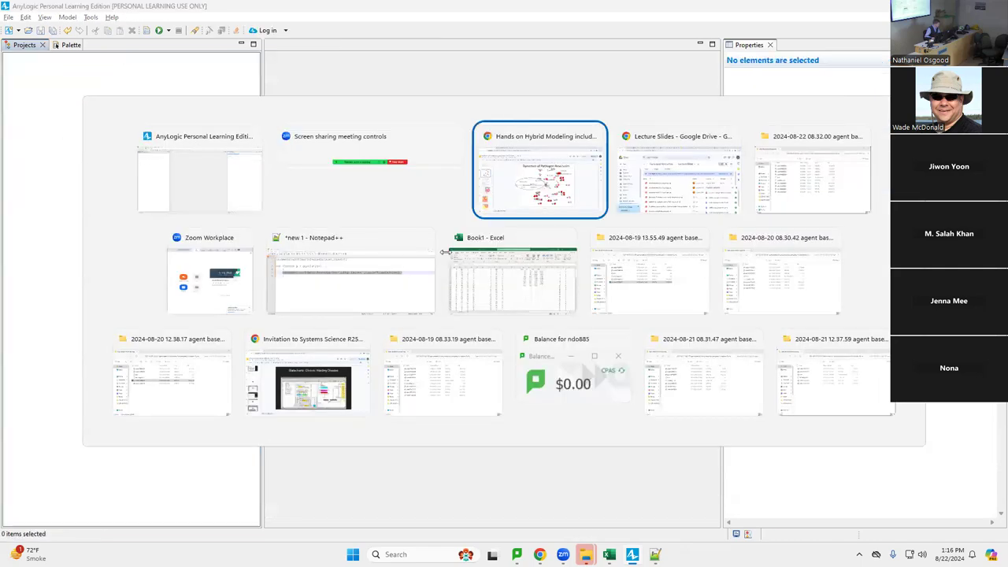
pyautogui.hotkey('alt', 'Tab')
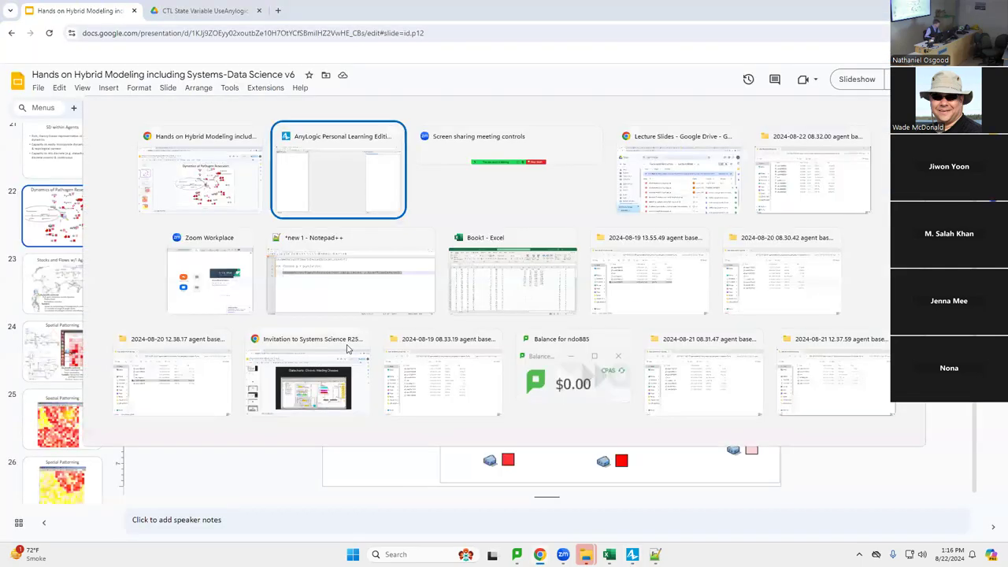
pyautogui.press('Tab')
pyautogui.press('Tab')
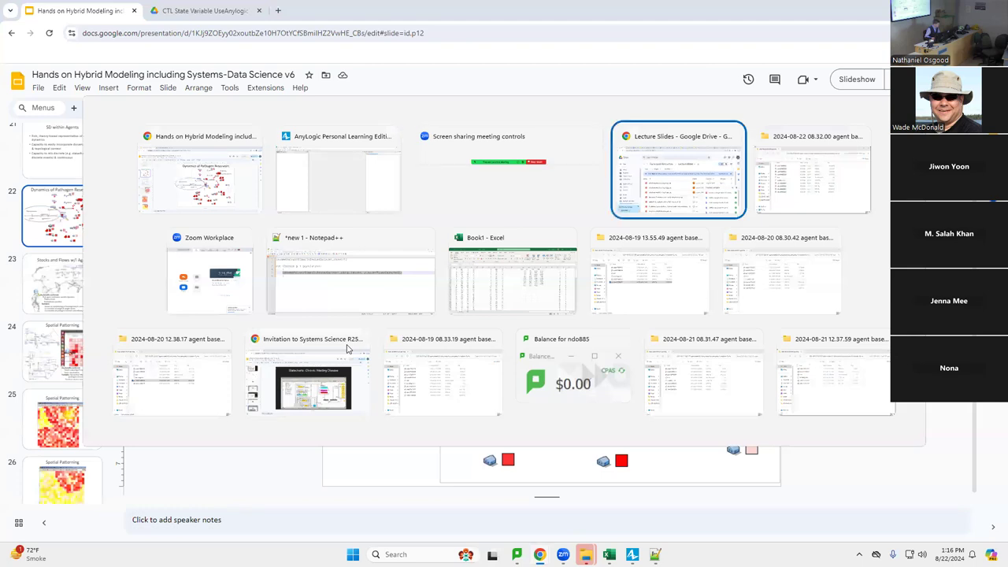
pyautogui.press('Escape')
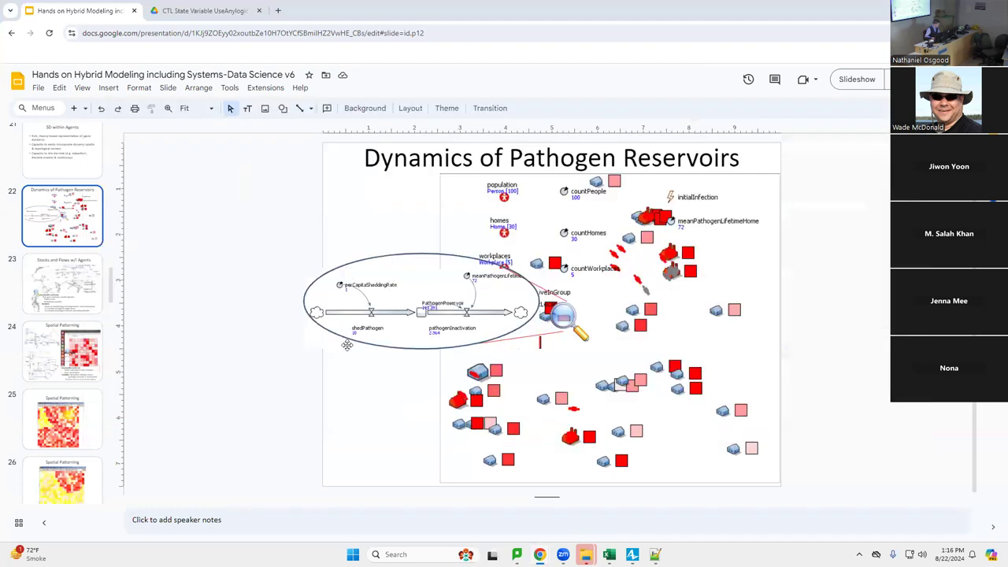
pyautogui.click(234, 7)
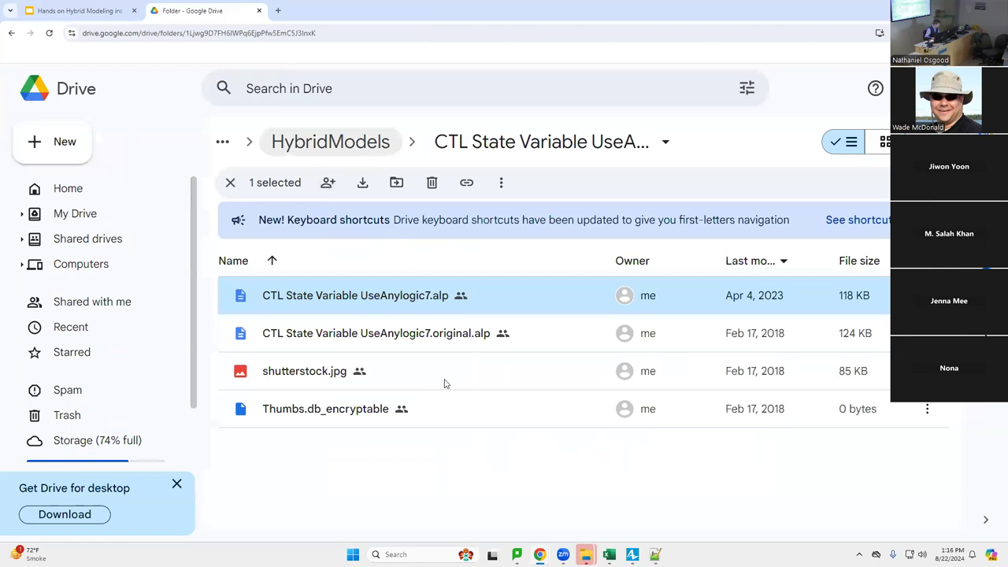
# Go back to the HybridModels folder in Drive and open the EnvironmentalContaminationHybrid folder.
pyautogui.hotkey('alt', 'Left')
pyautogui.scroll(-3, 440, 362)
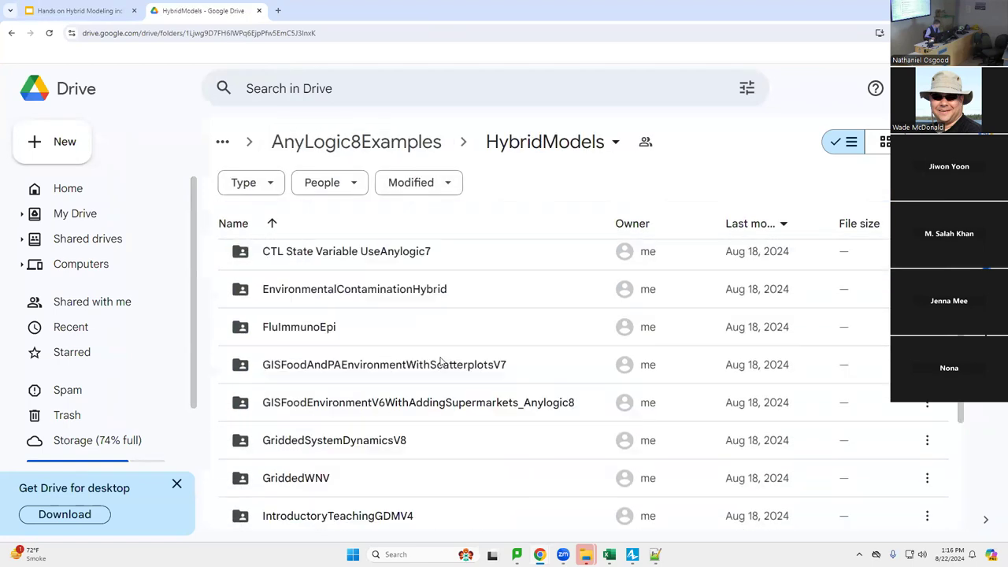
pyautogui.click(377, 285)
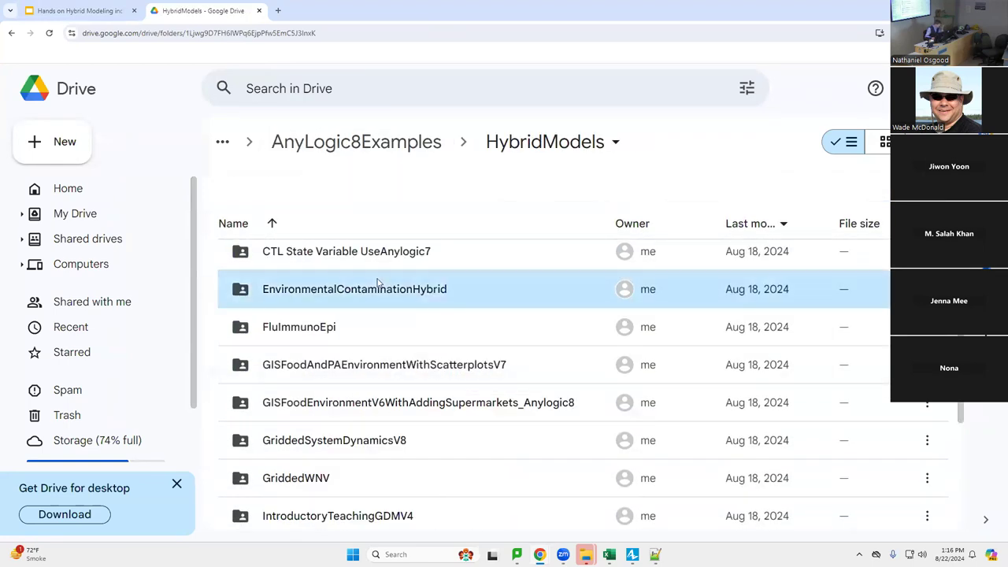
pyautogui.scroll(-5, 378, 282)
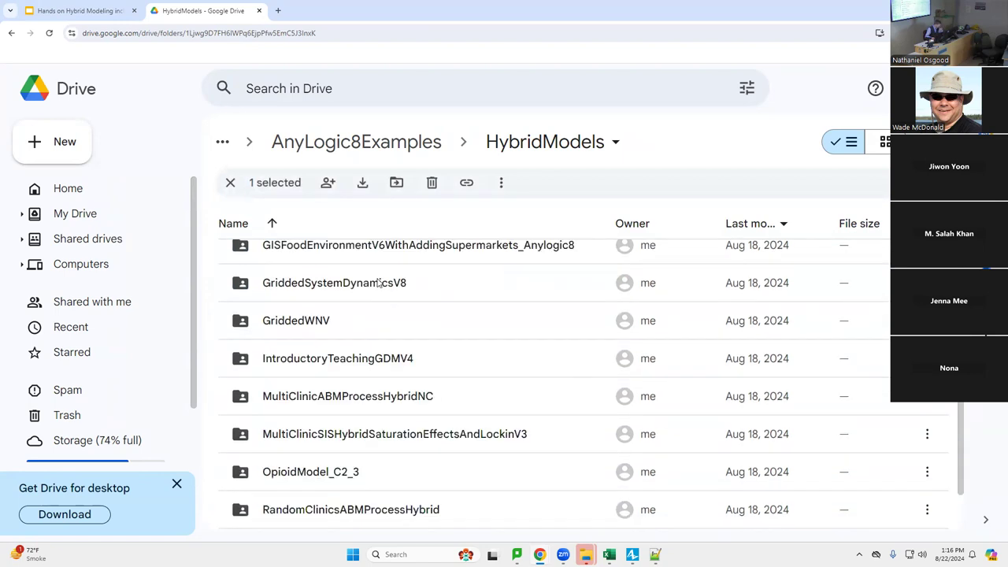
pyautogui.scroll(5, 378, 282)
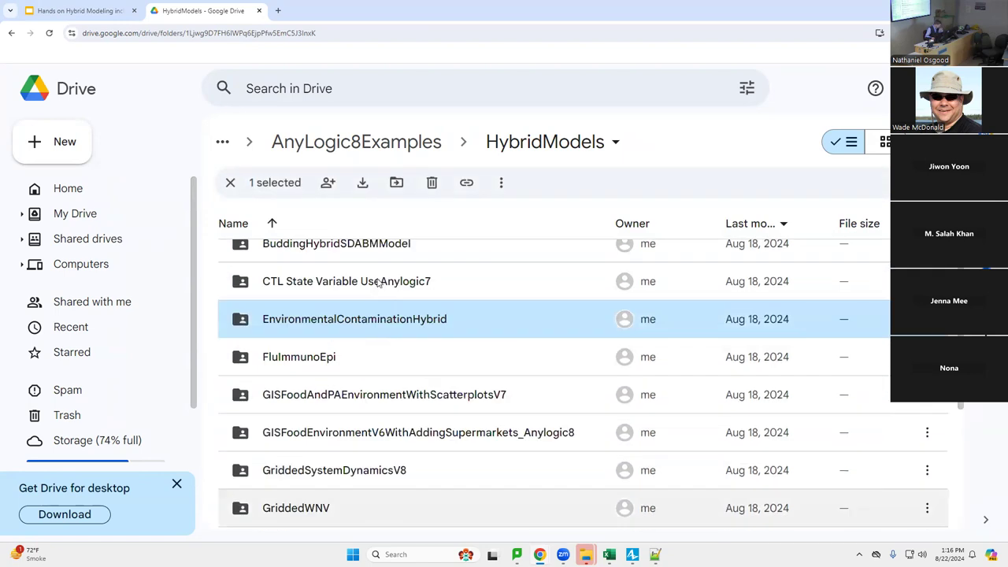
pyautogui.doubleClick(342, 330)
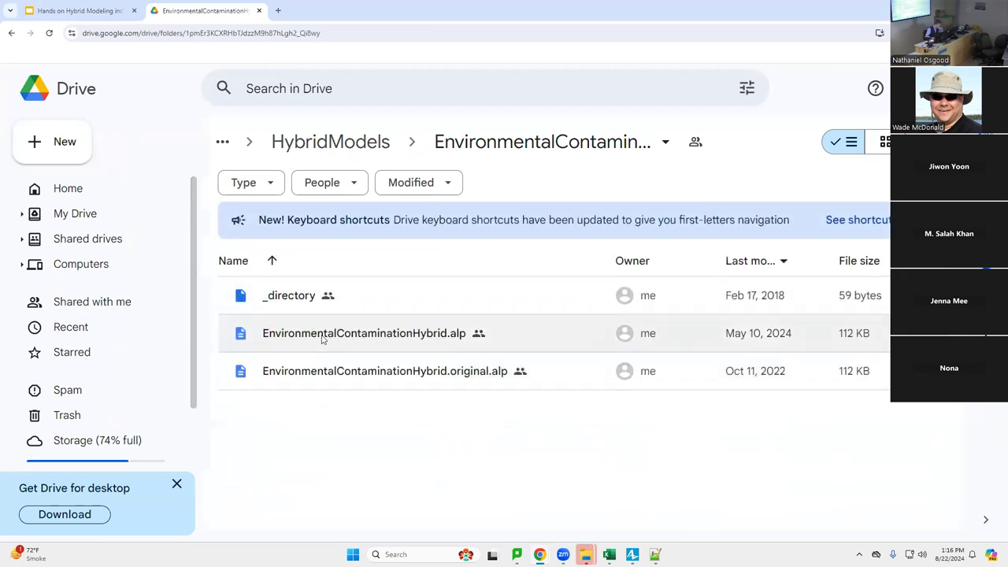
# Download EnvironmentalContaminationHybrid.alp from Drive and open the newly downloaded copy in AnyLogic.
pyautogui.rightClick(322, 340)
pyautogui.click(438, 123)
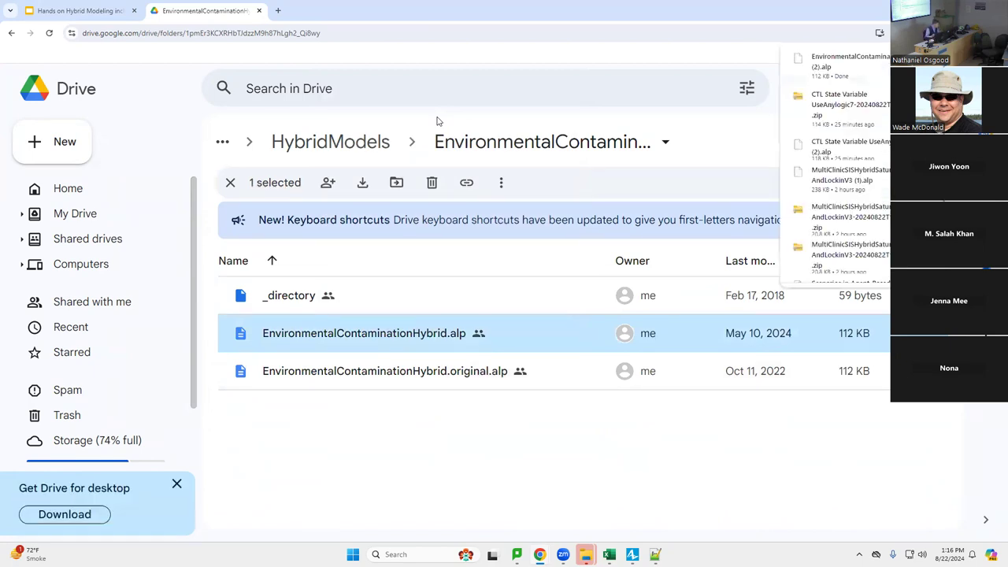
pyautogui.hotkey('alt', 'Tab')
pyautogui.hotkey('alt', 'Tab')
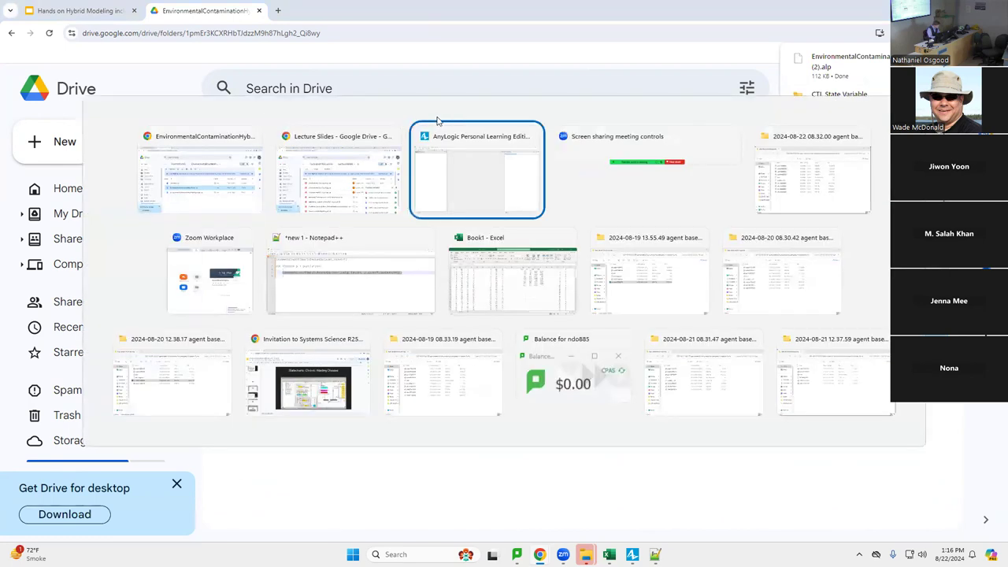
pyautogui.hotkey('ctrl', 'o')
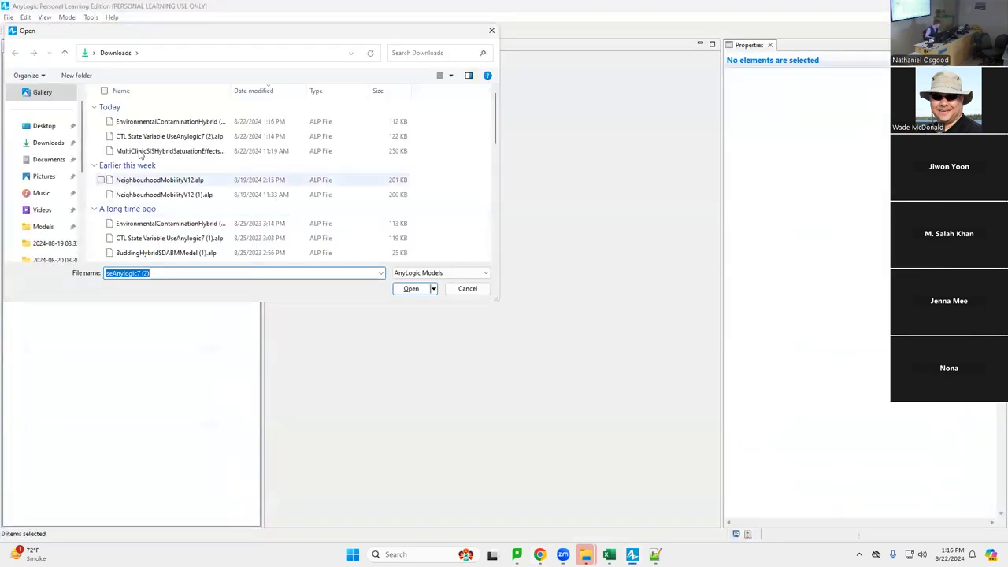
pyautogui.doubleClick(158, 121)
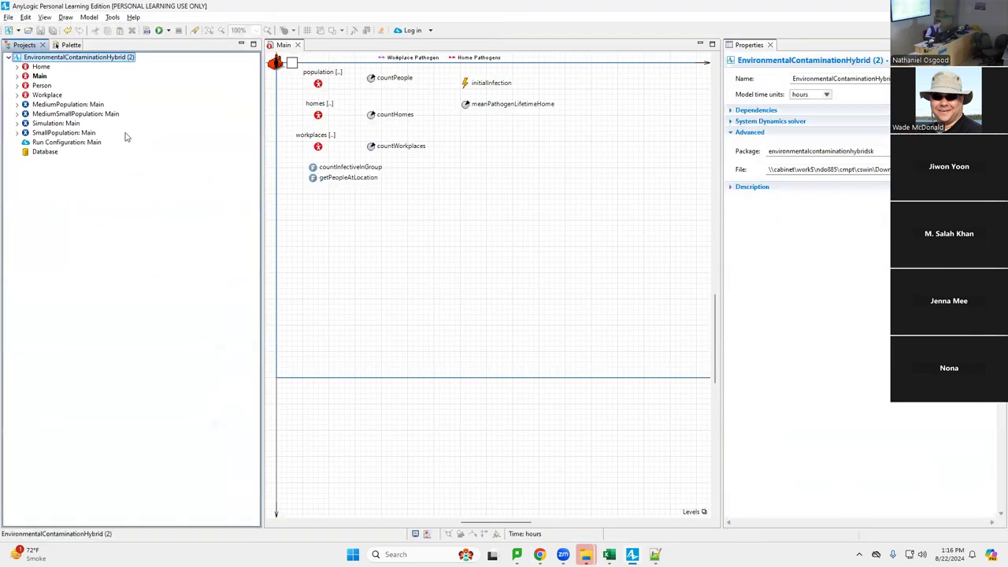
# Open the Person agent and inspect the Susceptible, Shedding and Recovered states of its infection statechart.
pyautogui.click(48, 95)
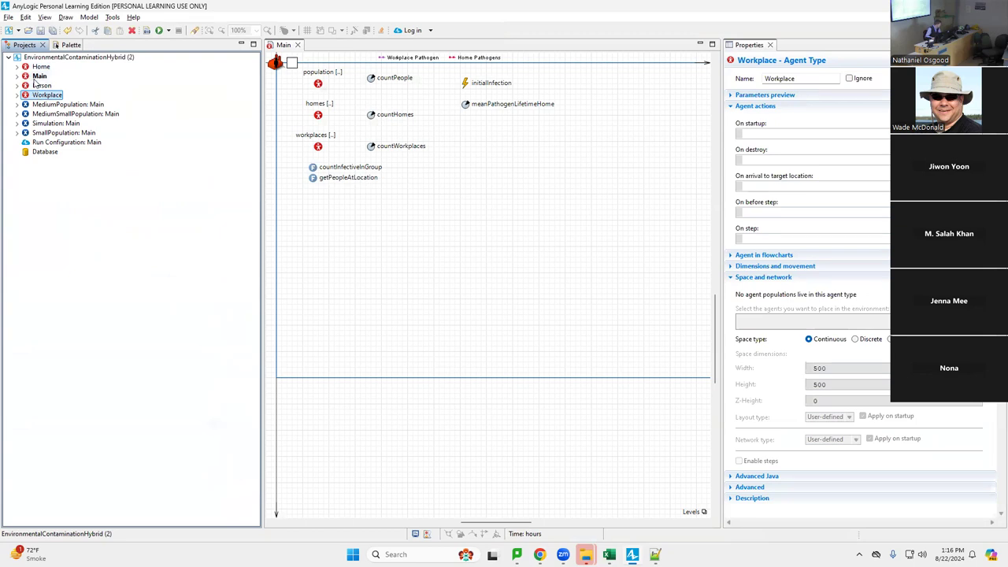
pyautogui.doubleClick(39, 85)
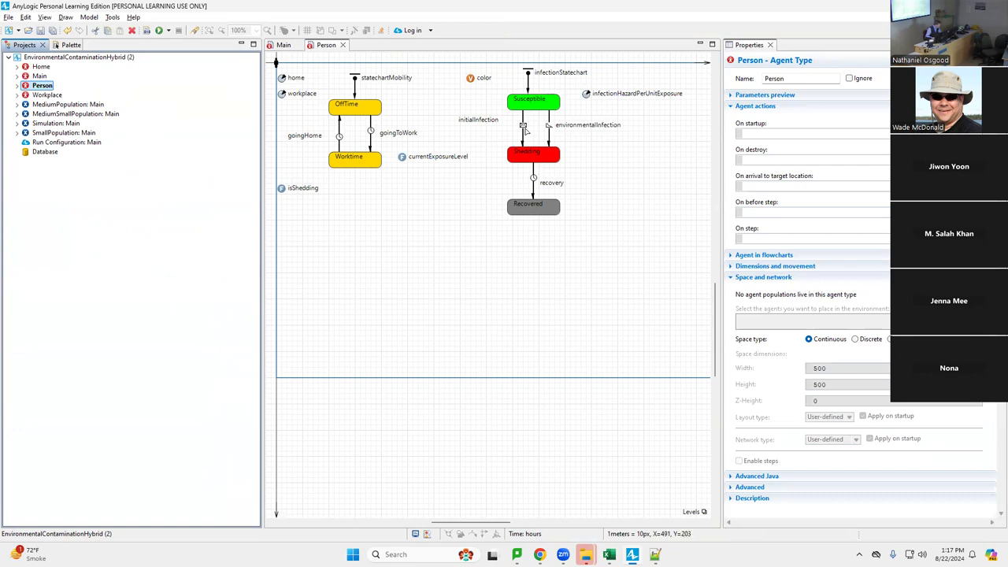
pyautogui.click(530, 100)
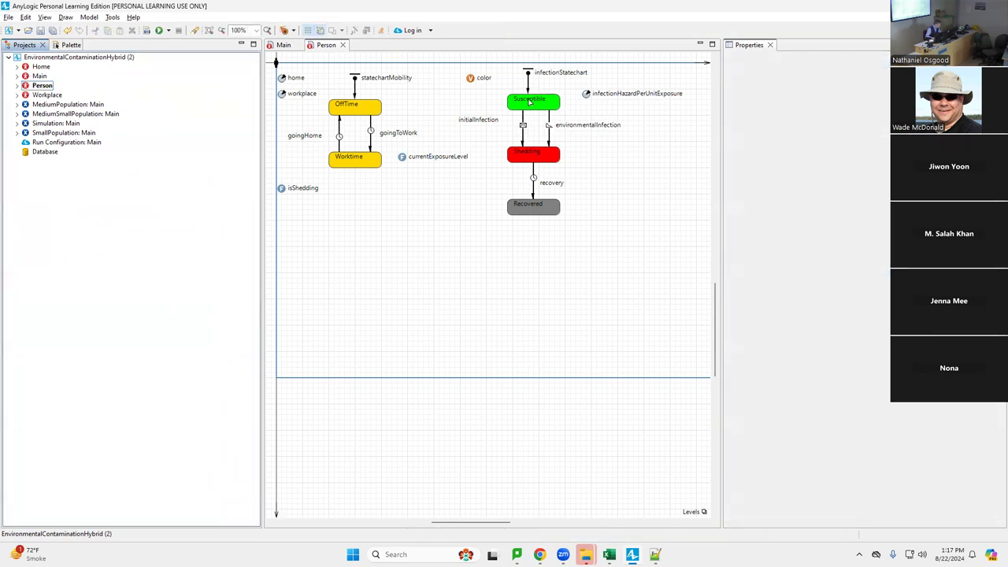
pyautogui.click(535, 156)
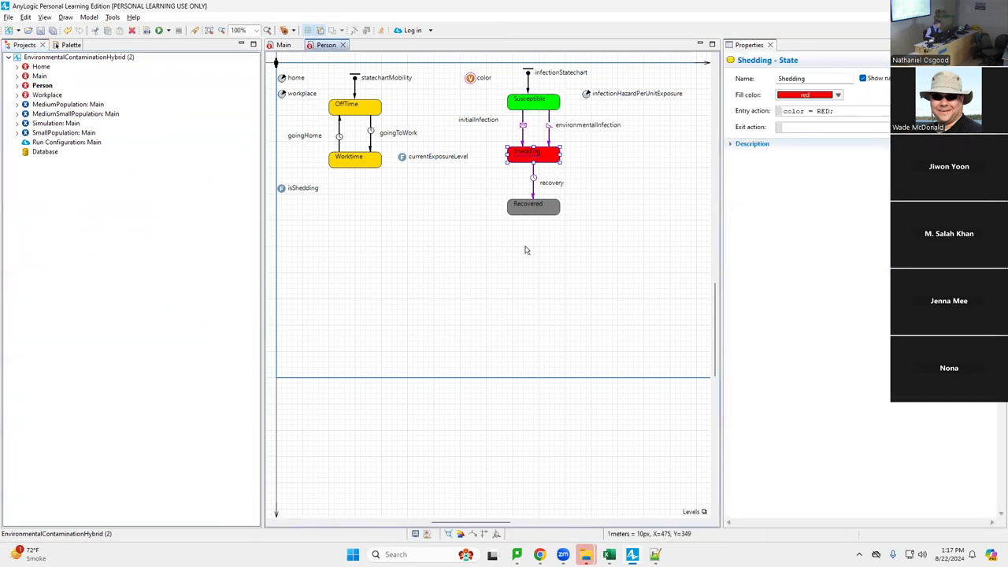
pyautogui.click(539, 211)
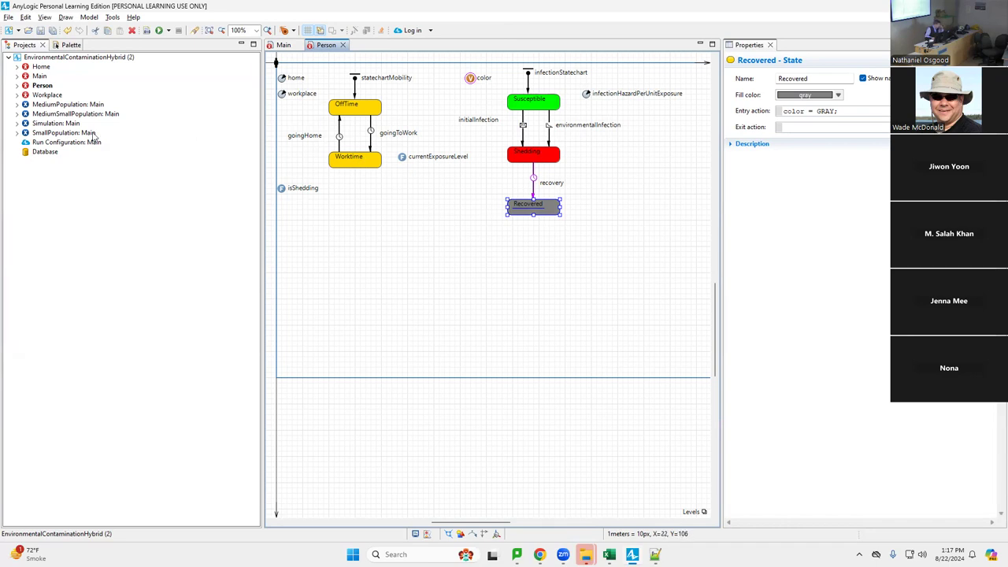
# Open the Workplace agent and inspect the properties of its PathogenReservoir stock.
pyautogui.click(47, 95)
pyautogui.doubleClick(48, 96)
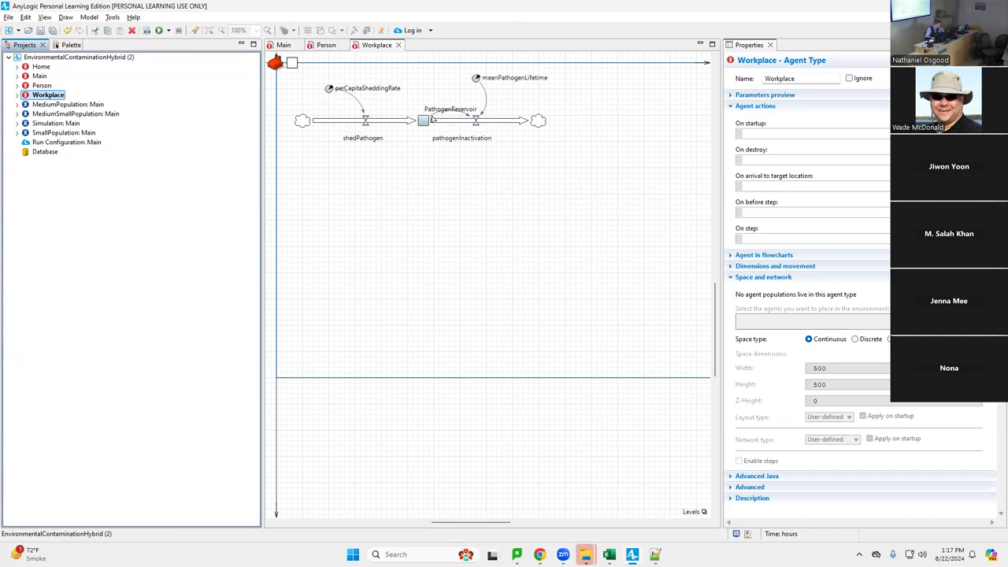
pyautogui.click(430, 119)
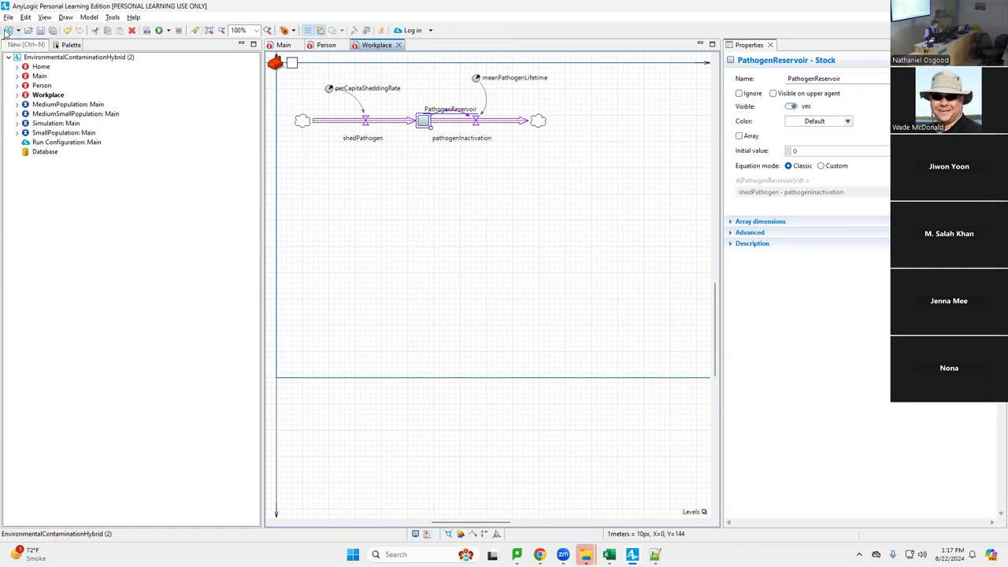
# Open the Home agent and examine the fill color expression in the appearance settings of its rectangle.
pyautogui.click(41, 67)
pyautogui.doubleClick(41, 67)
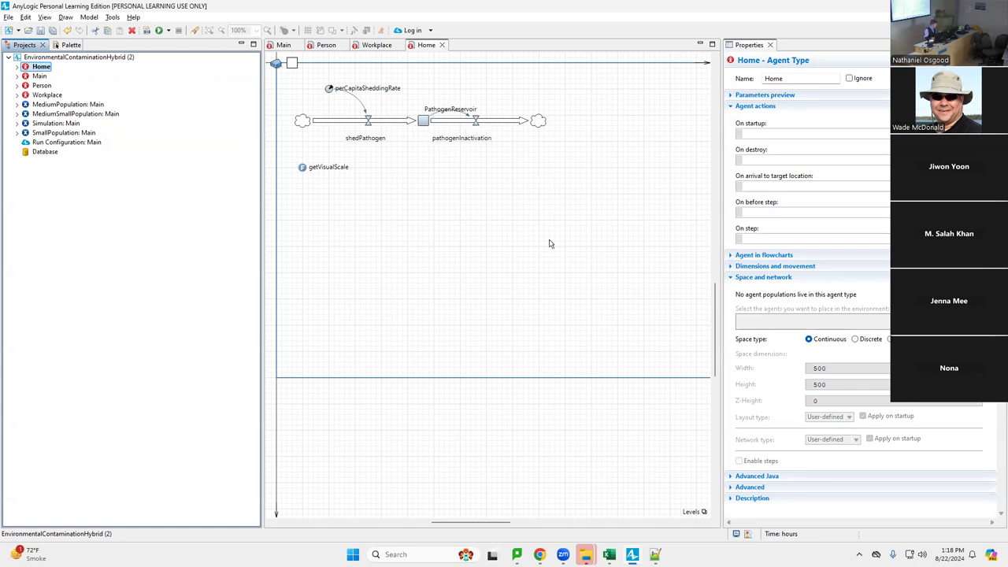
pyautogui.scroll(2, 549, 244)
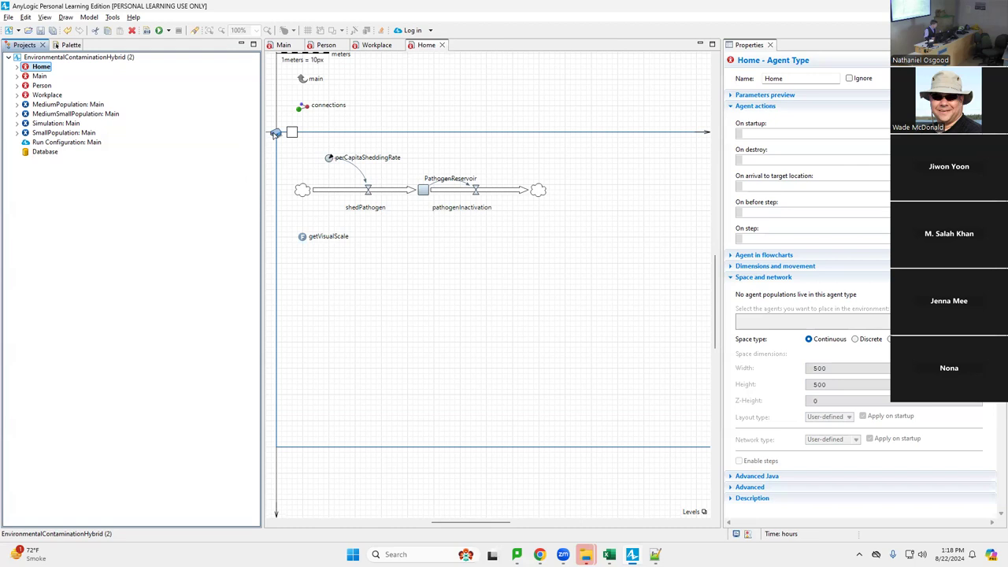
pyautogui.click(291, 133)
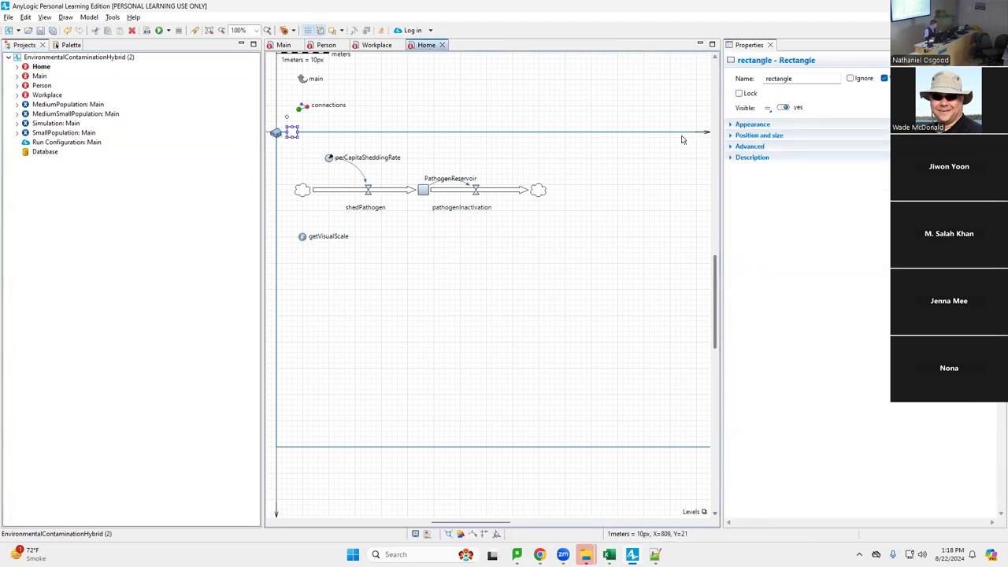
pyautogui.click(731, 128)
pyautogui.click(731, 126)
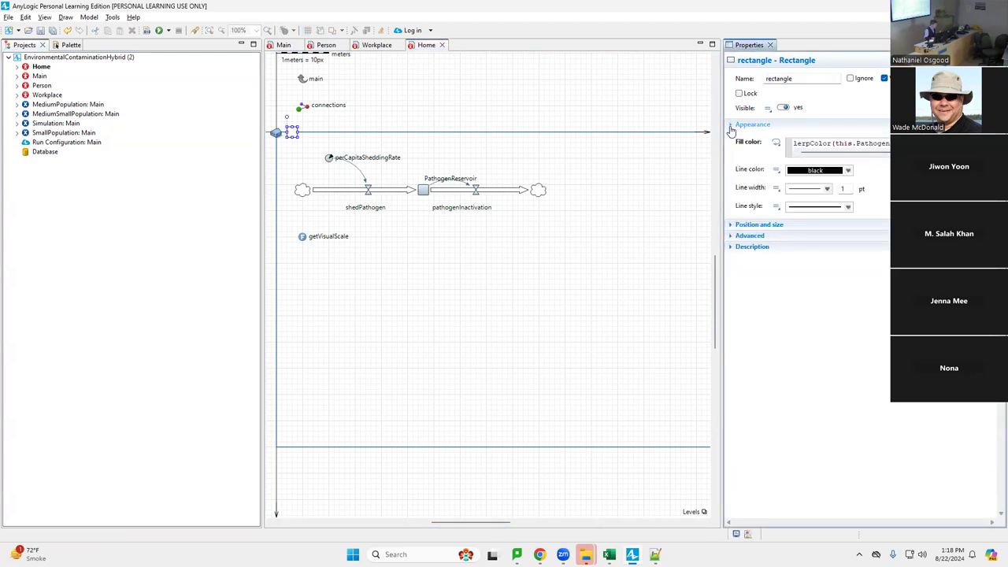
pyautogui.moveTo(819, 151); pyautogui.dragTo(882, 154)
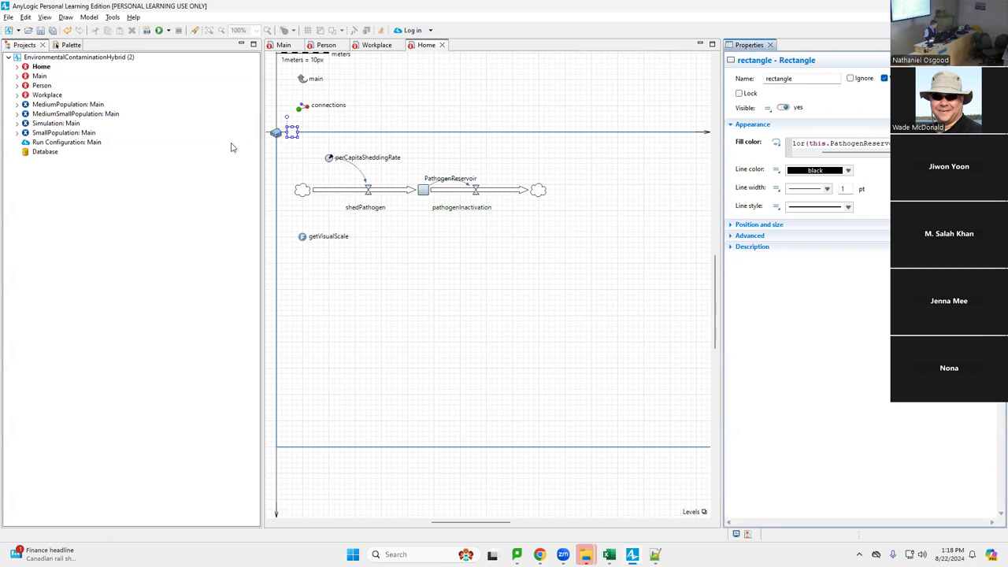
pyautogui.click(289, 135)
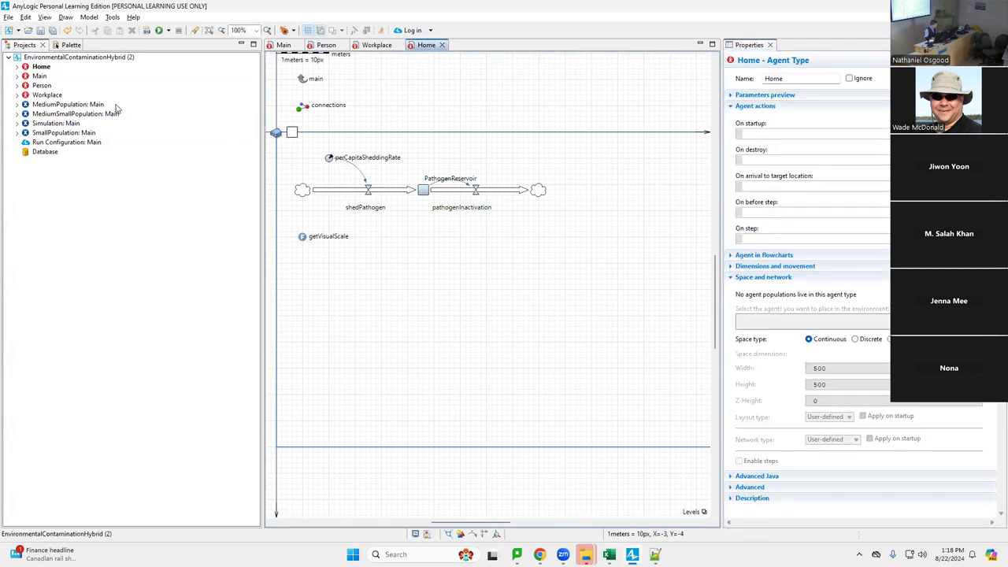
# Examine the fill color expression of the Workplace agent's rectangle, highlighting its PathogenReservoir reference.
pyautogui.doubleClick(44, 95)
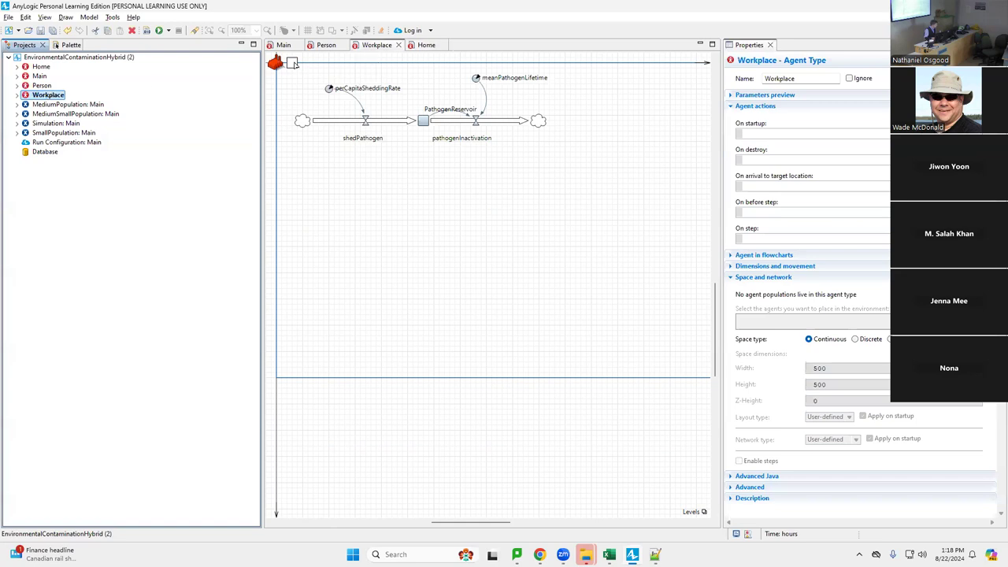
pyautogui.click(291, 63)
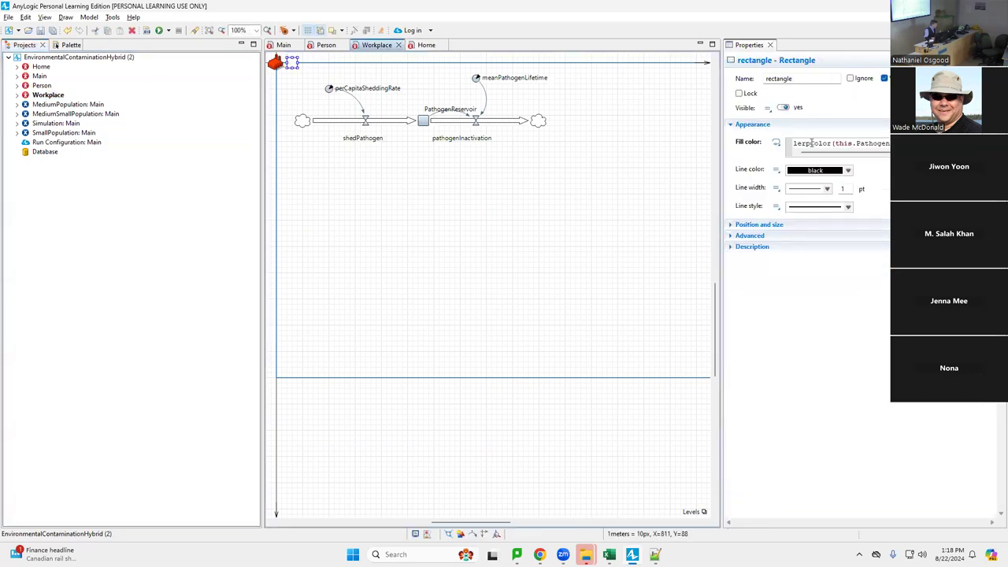
pyautogui.moveTo(830, 155); pyautogui.dragTo(883, 158)
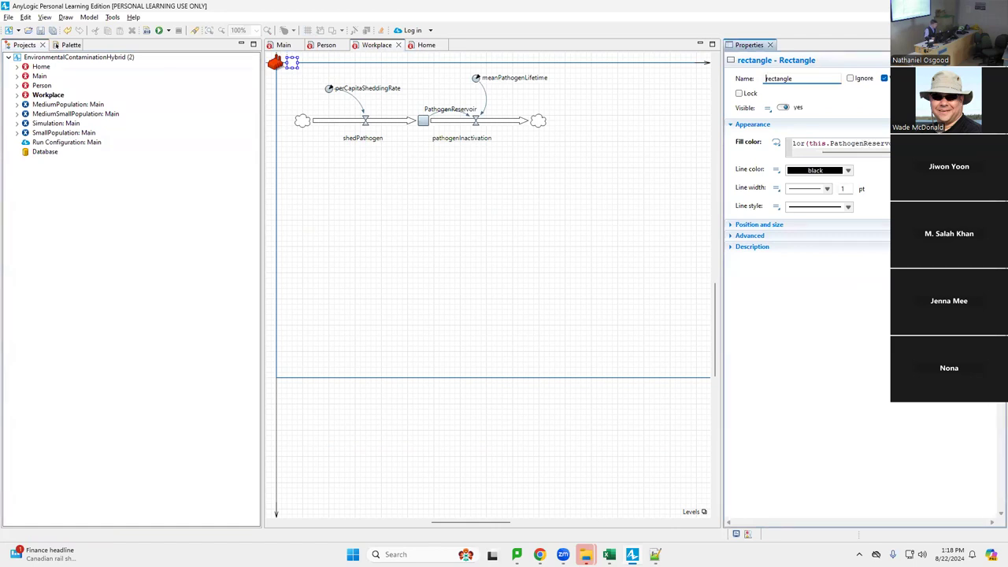
pyautogui.doubleClick(878, 143)
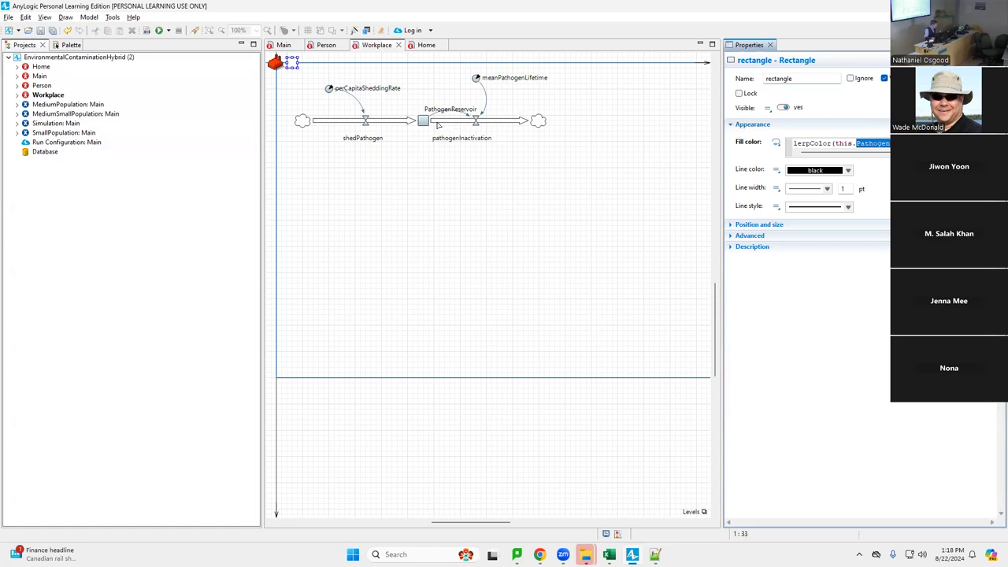
pyautogui.moveTo(827, 154); pyautogui.dragTo(885, 156)
pyautogui.click(897, 143)
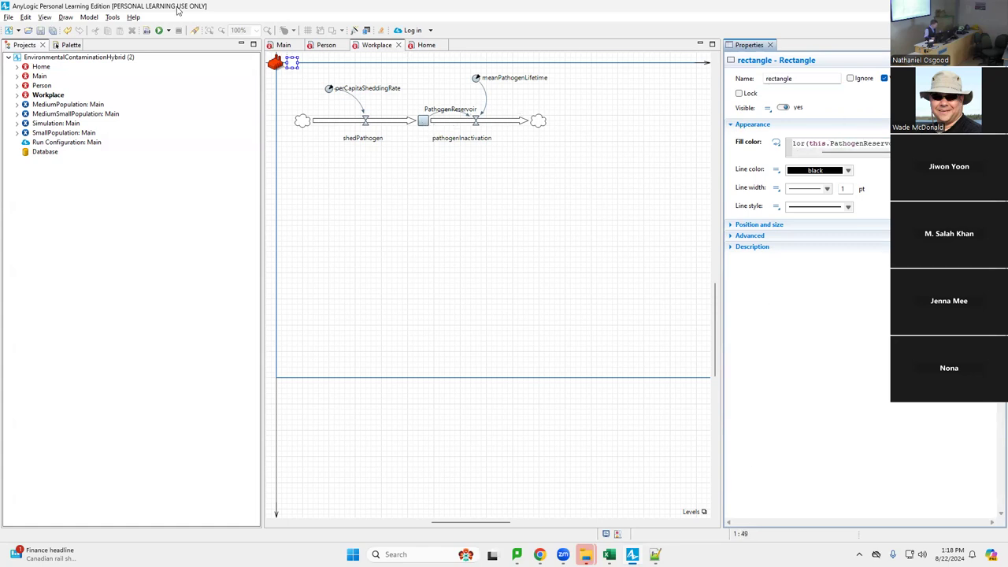
# Run the MediumPopulation experiment of the EnvironmentalContaminationHybrid model.
pyautogui.rightClick(58, 105)
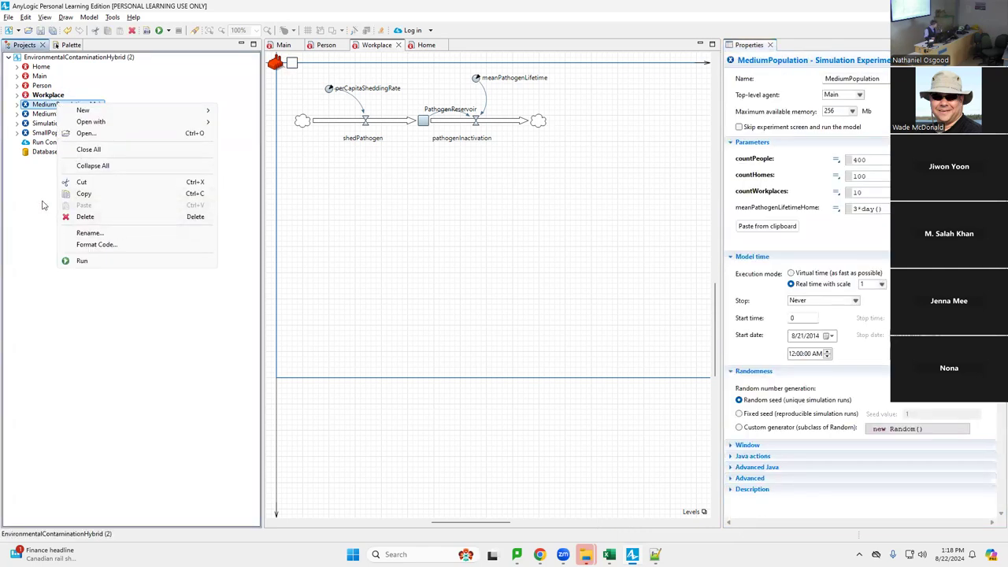
pyautogui.click(83, 261)
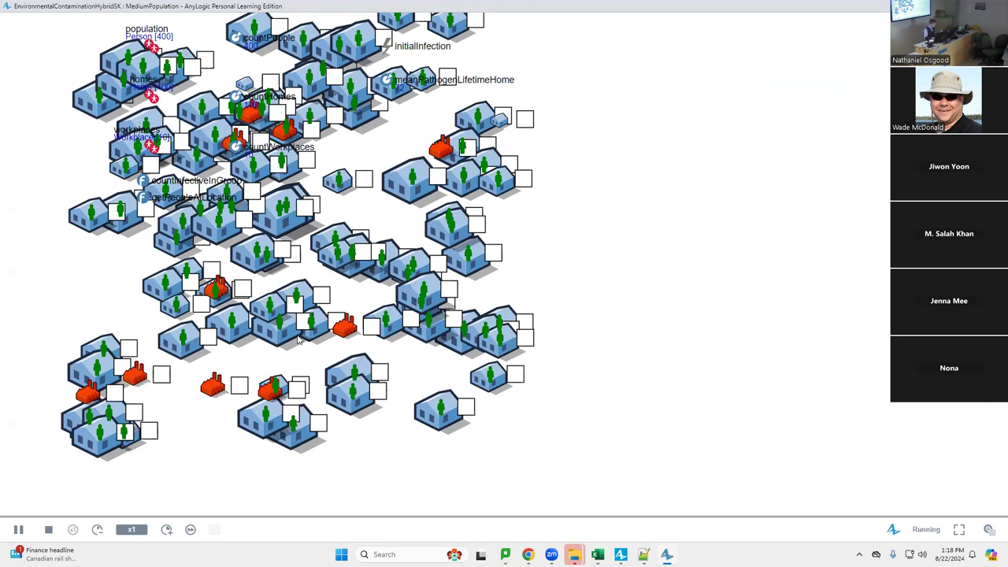
# Speed the running MediumPopulation simulation up to x5 and pause it.
pyautogui.click(164, 532)
pyautogui.click(165, 533)
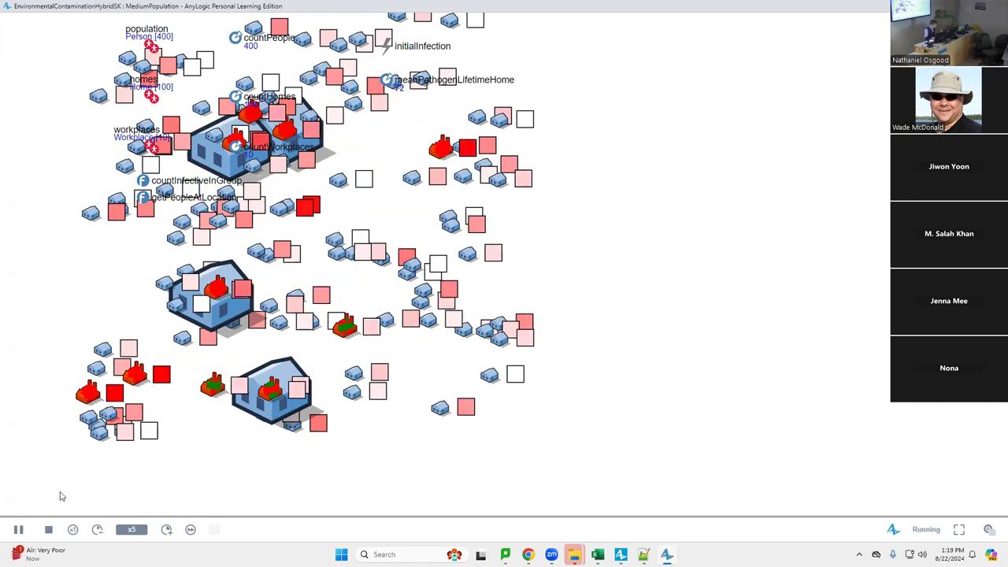
pyautogui.click(19, 530)
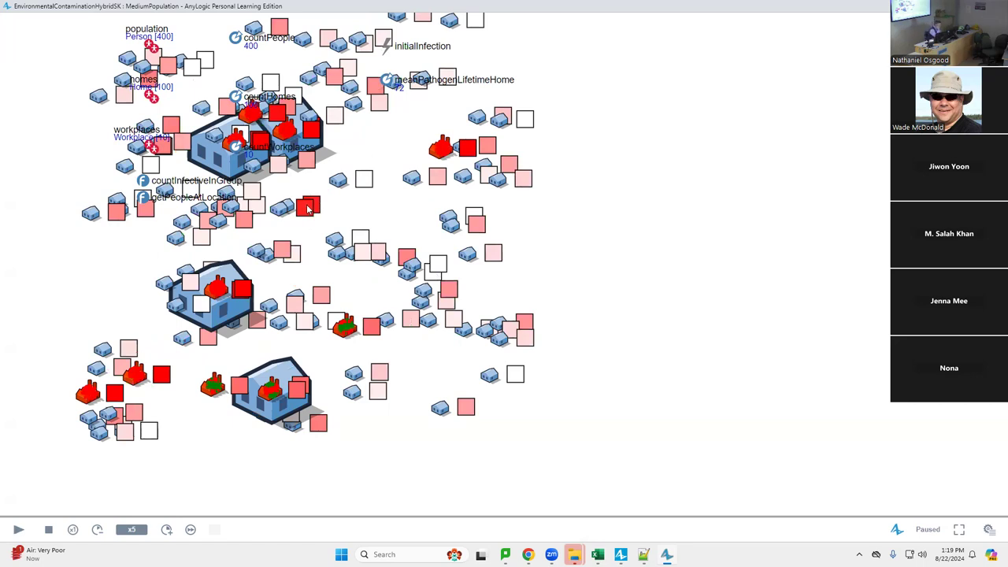
# Open the Person agent in the model editor and inspect its environmentalInfection and initialInfection transitions.
pyautogui.hotkey('alt', 'Tab')
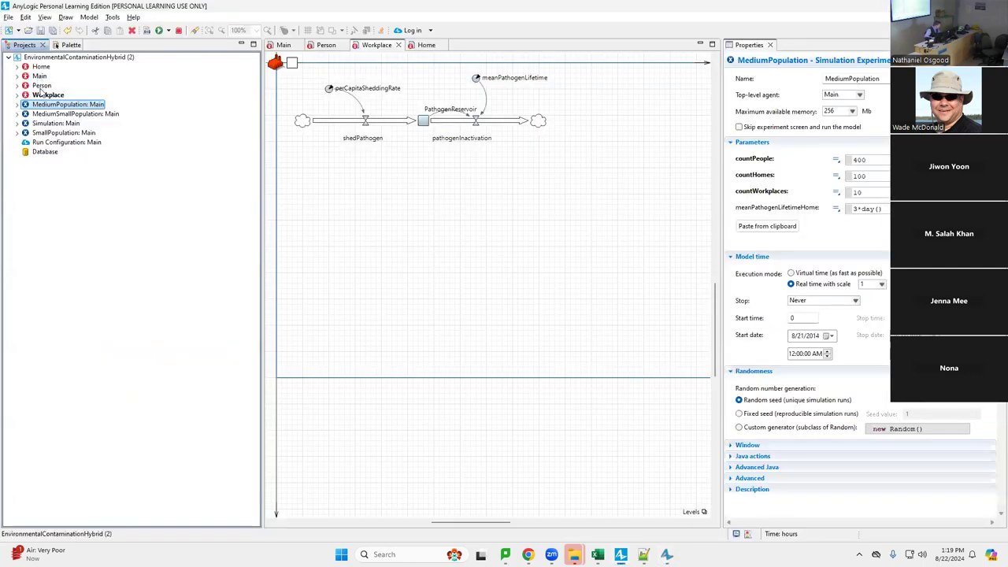
pyautogui.doubleClick(39, 85)
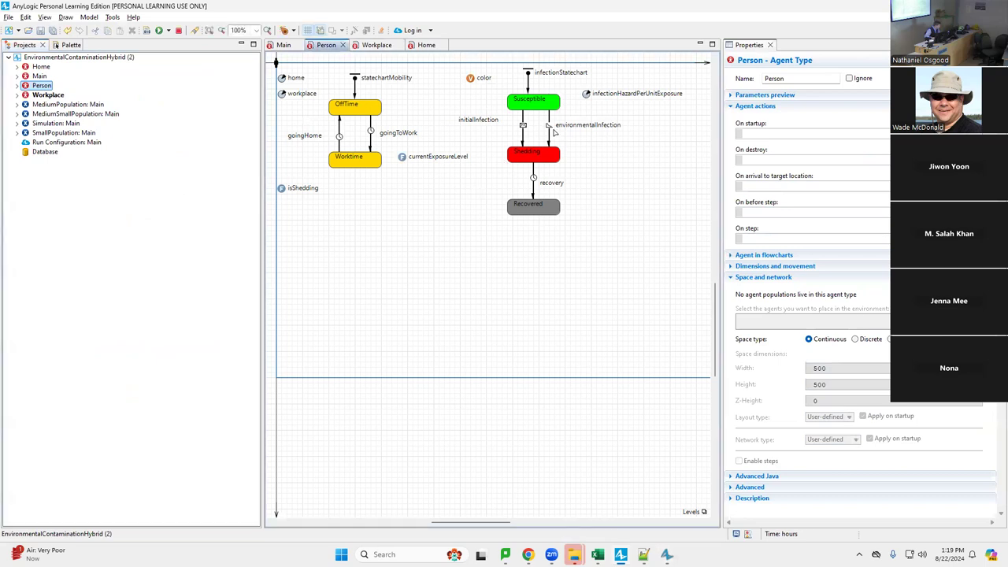
pyautogui.click(551, 133)
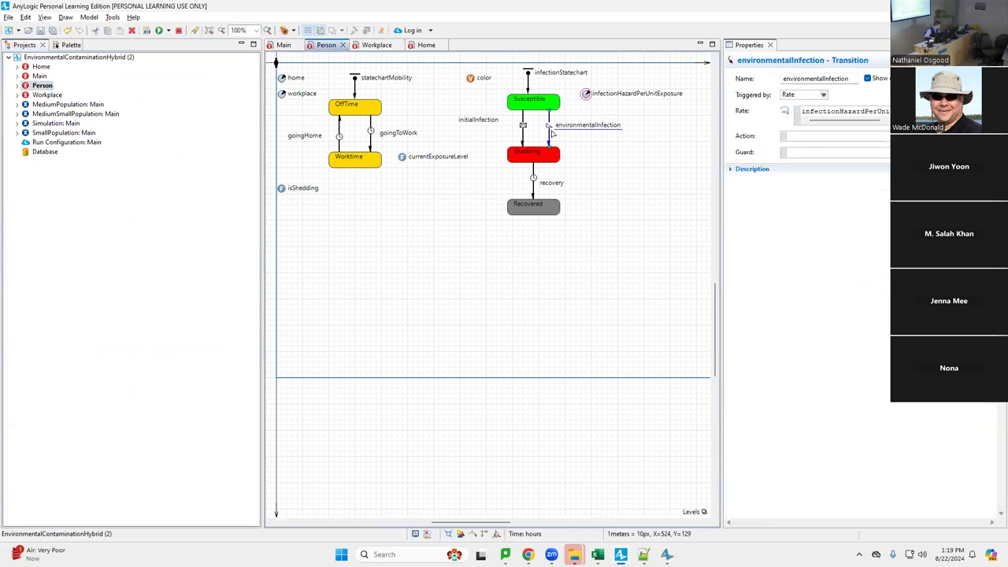
pyautogui.click(523, 135)
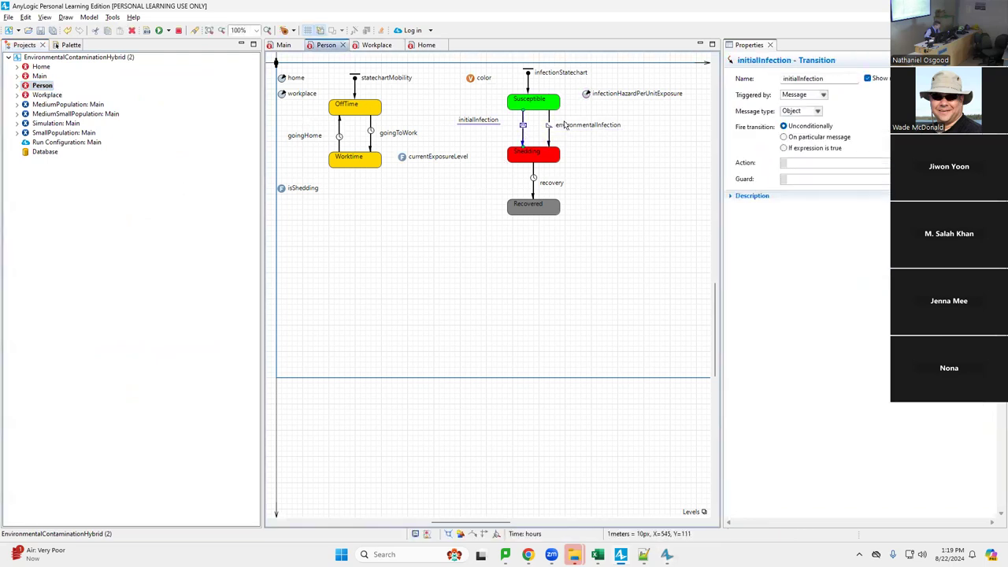
# Examine the environmentalInfection transition's rate expression and follow its reference to the infectionHazardPerUnitExposure parameter.
pyautogui.click(549, 125)
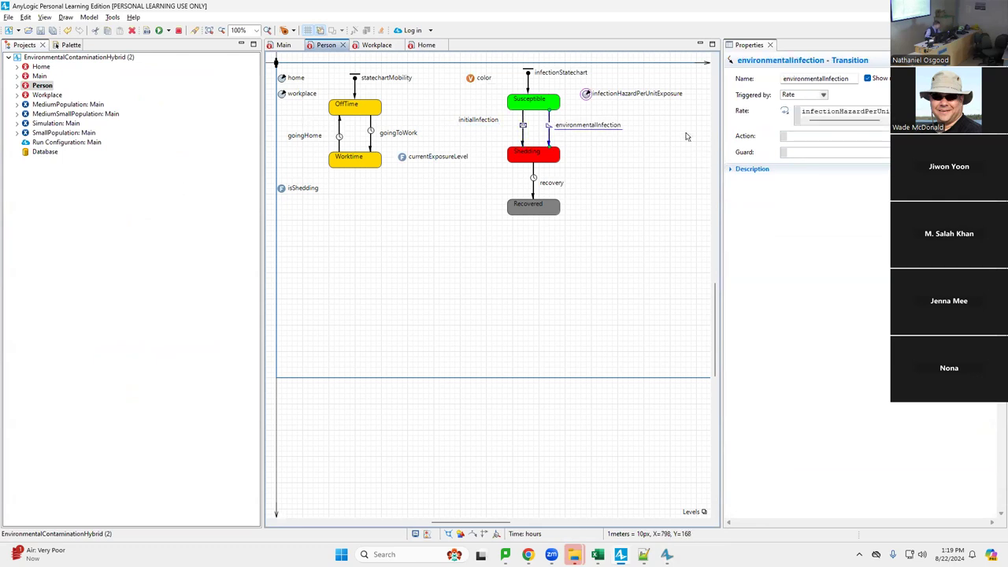
pyautogui.hscroll(3, 843, 111)
pyautogui.click(883, 113)
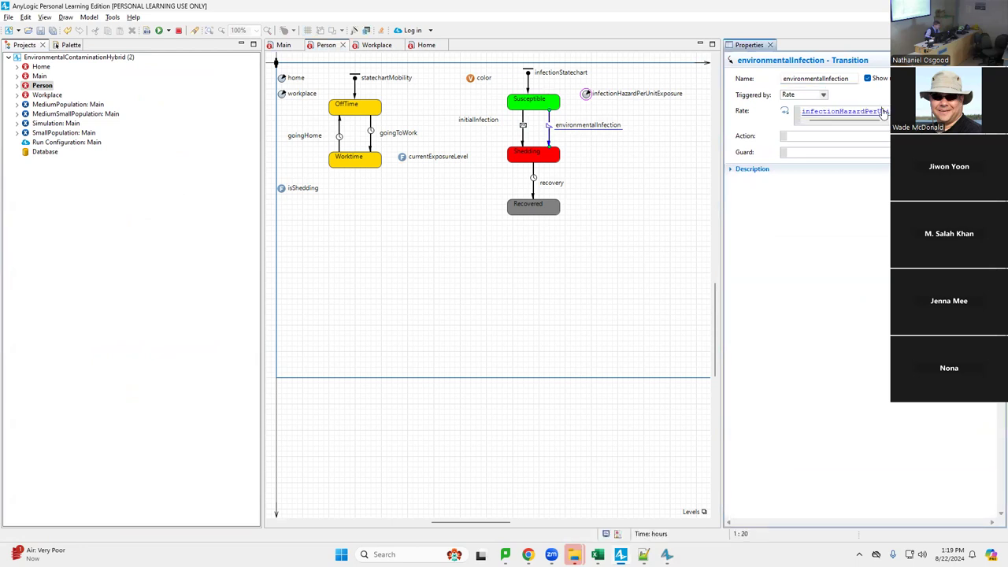
pyautogui.keyDown('ctrl'); pyautogui.click(883, 113); pyautogui.keyUp('ctrl')
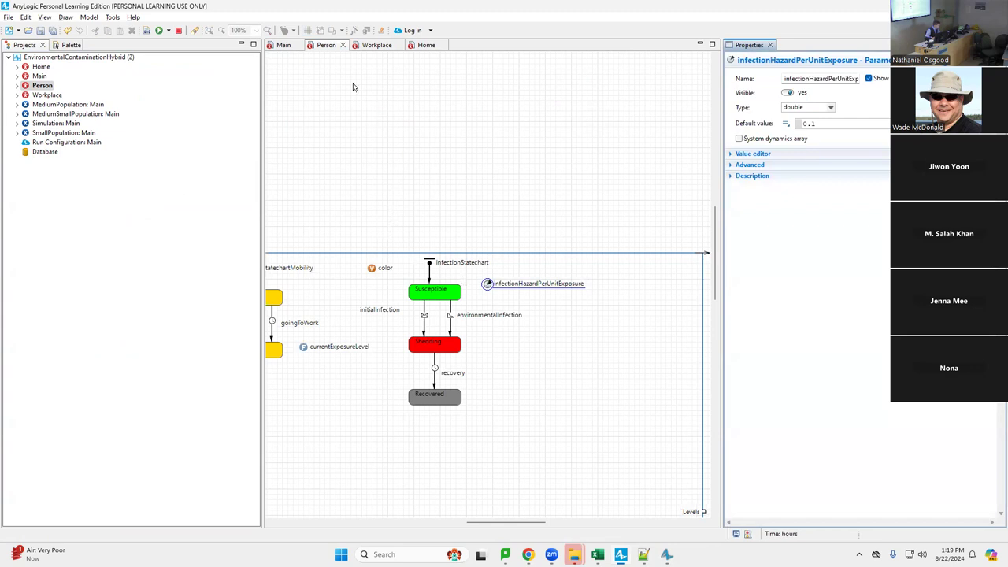
# Check the Workplace diagram, and return to Person to read the rest of the environmentalInfection rate expression and its infectionHazardPerUnitExposure reference.
pyautogui.click(371, 49)
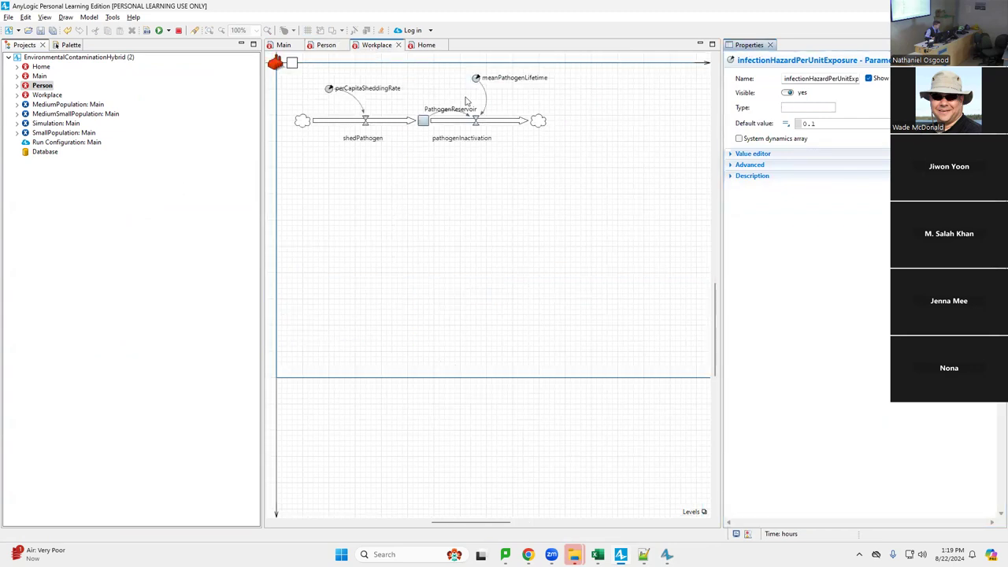
pyautogui.click(468, 132)
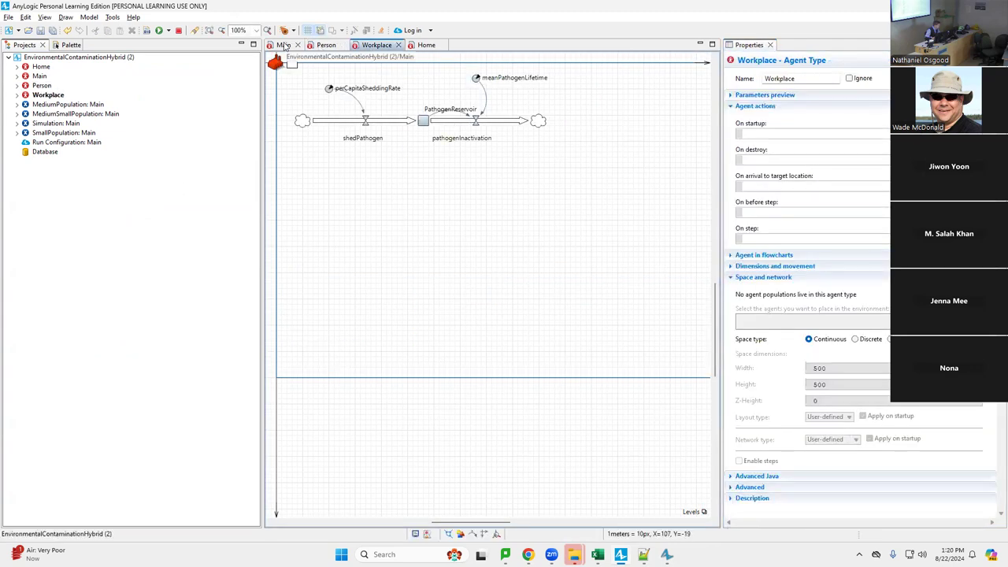
pyautogui.click(326, 45)
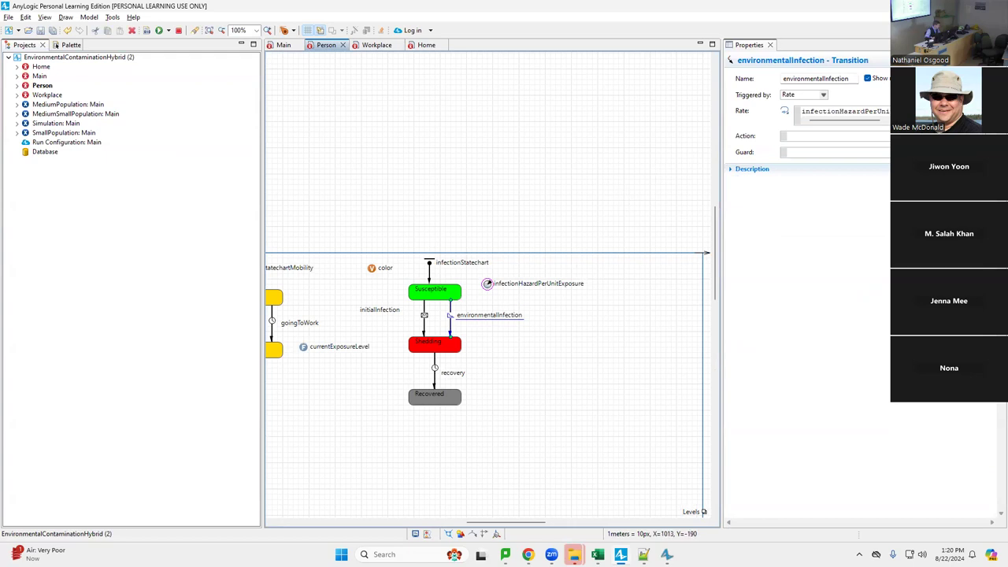
pyautogui.click(869, 114)
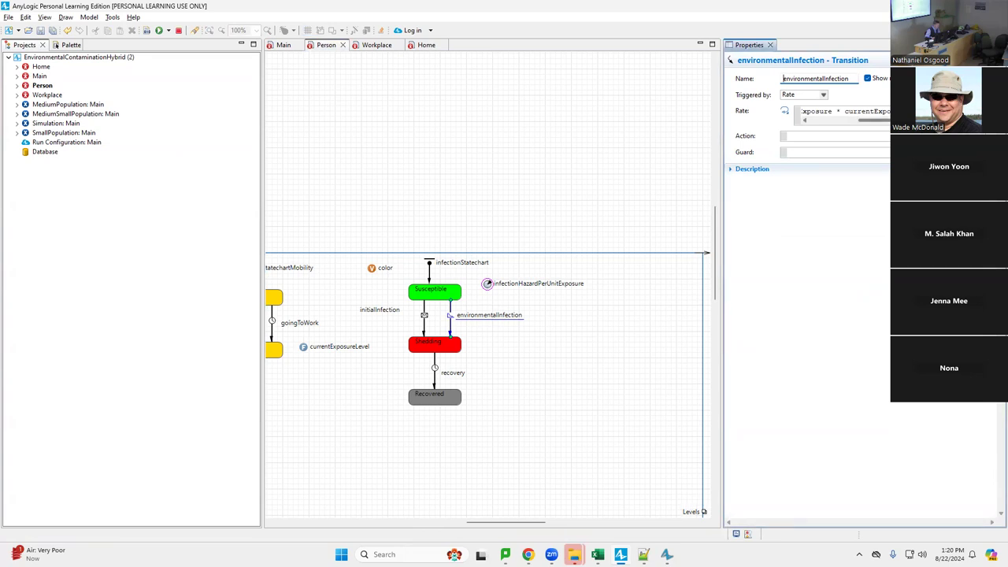
pyautogui.click(880, 111)
pyautogui.keyDown('ctrl'); pyautogui.click(881, 111); pyautogui.keyUp('ctrl')
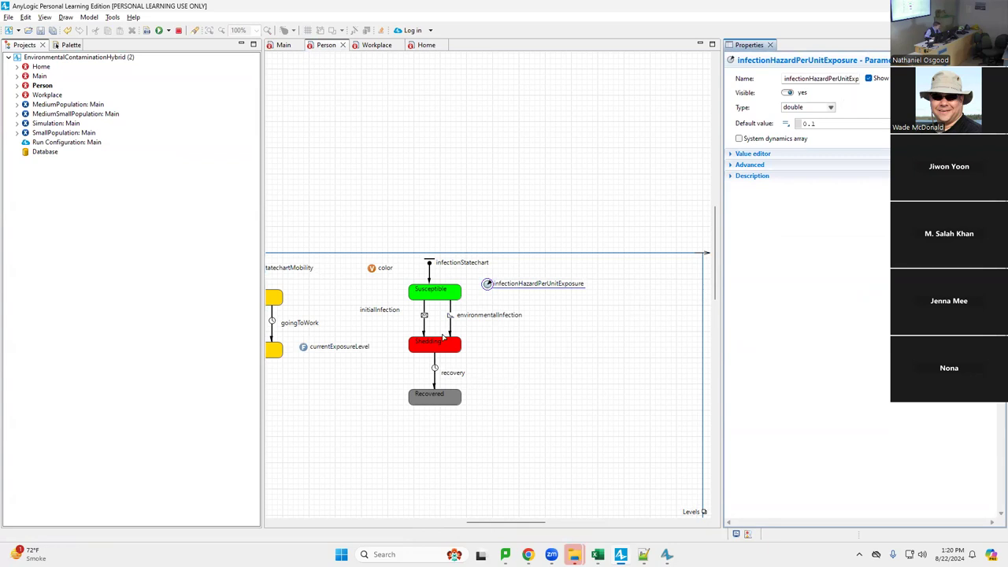
# Inspect the body of Person's currentExposureLevel function, widening the properties area to read its workplace and home return statements.
pyautogui.scroll(-1, 463, 383)
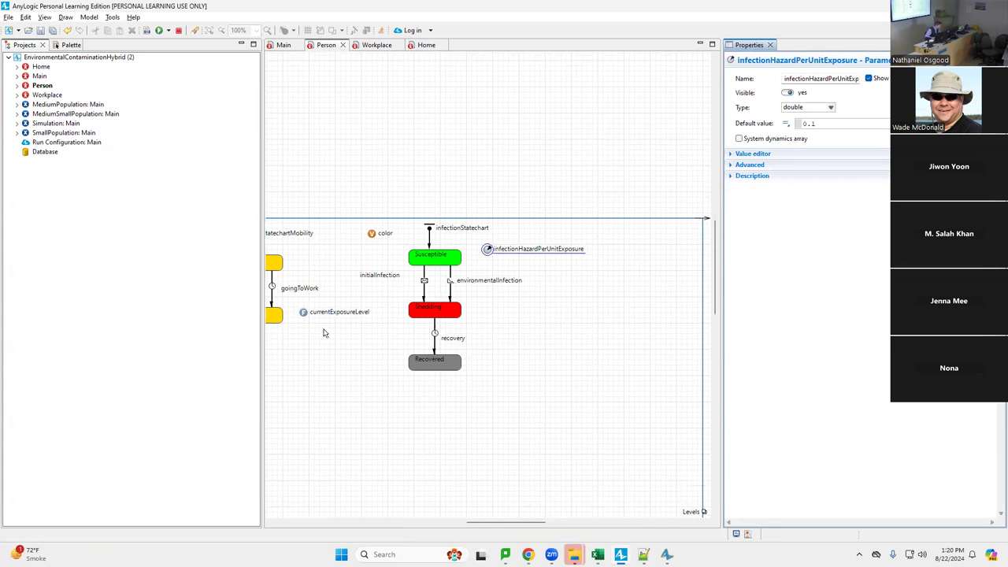
pyautogui.click(305, 311)
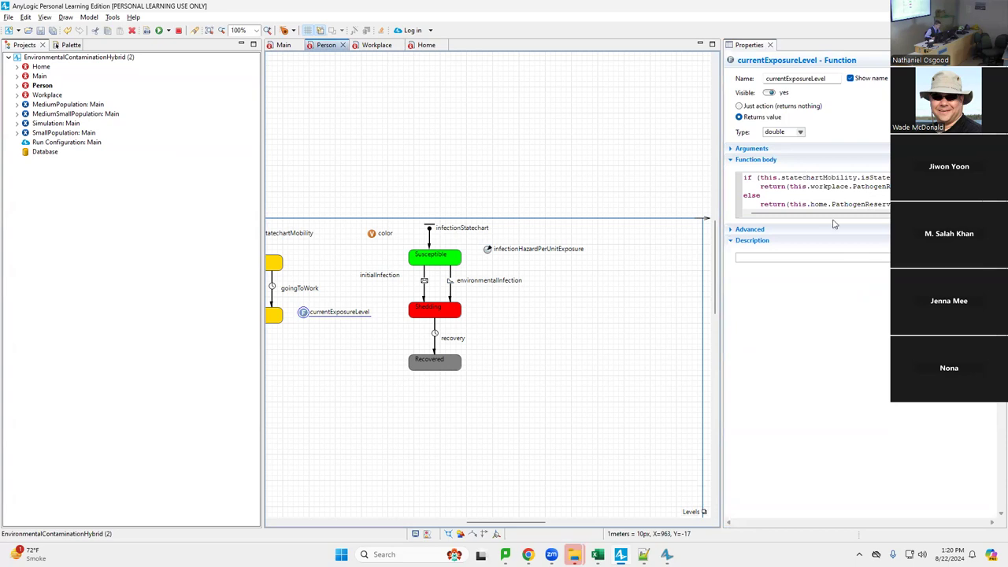
pyautogui.click(814, 205)
pyautogui.press('Delete')
pyautogui.write('h')
pyautogui.moveTo(717, 328); pyautogui.dragTo(646, 327)
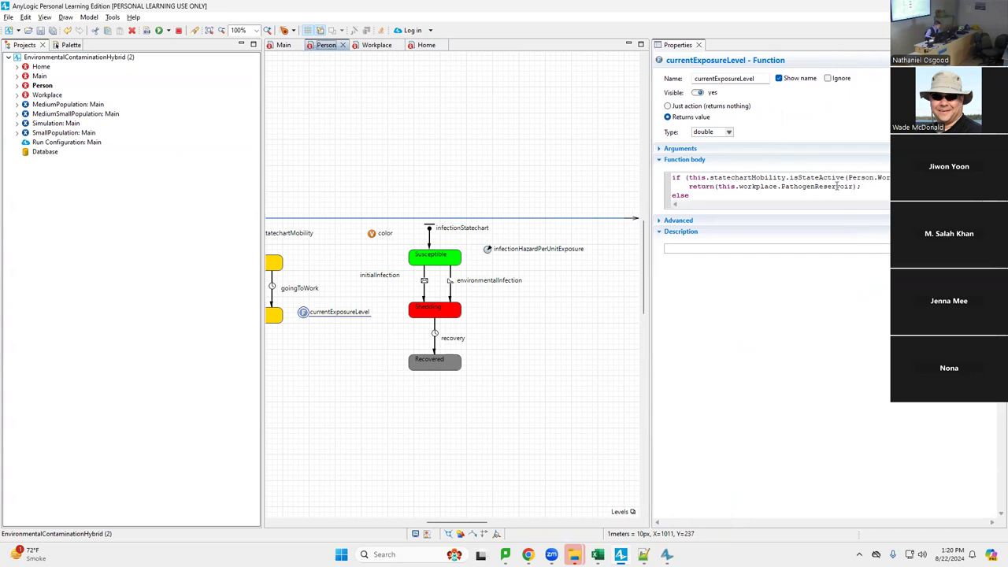
pyautogui.click(692, 199)
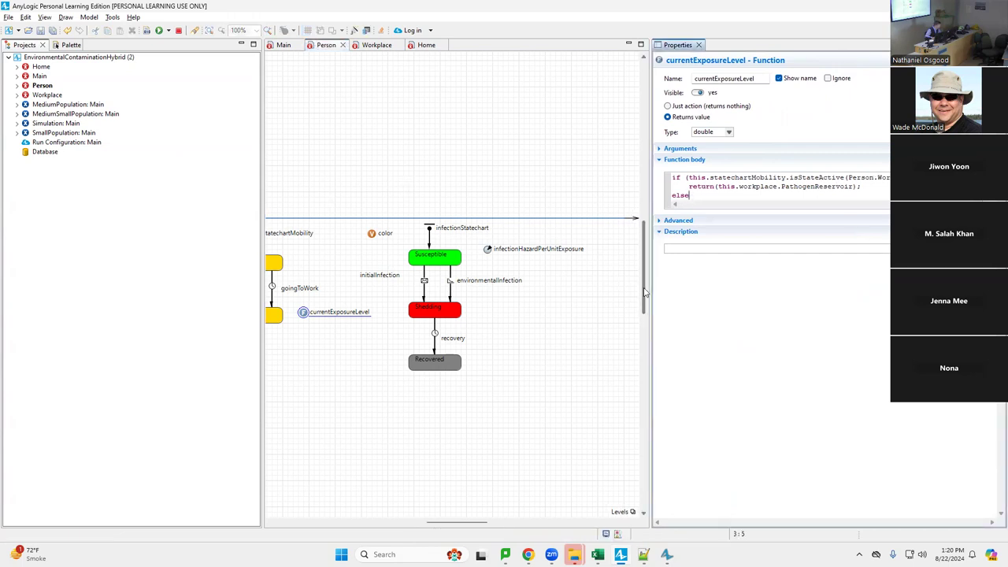
pyautogui.press('Down')
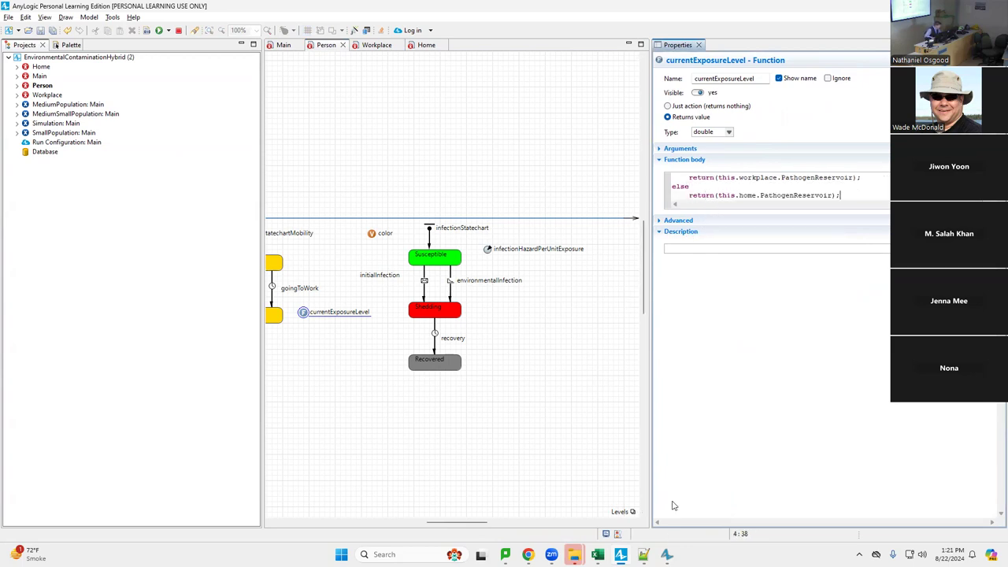
pyautogui.moveTo(432, 525); pyautogui.dragTo(378, 528)
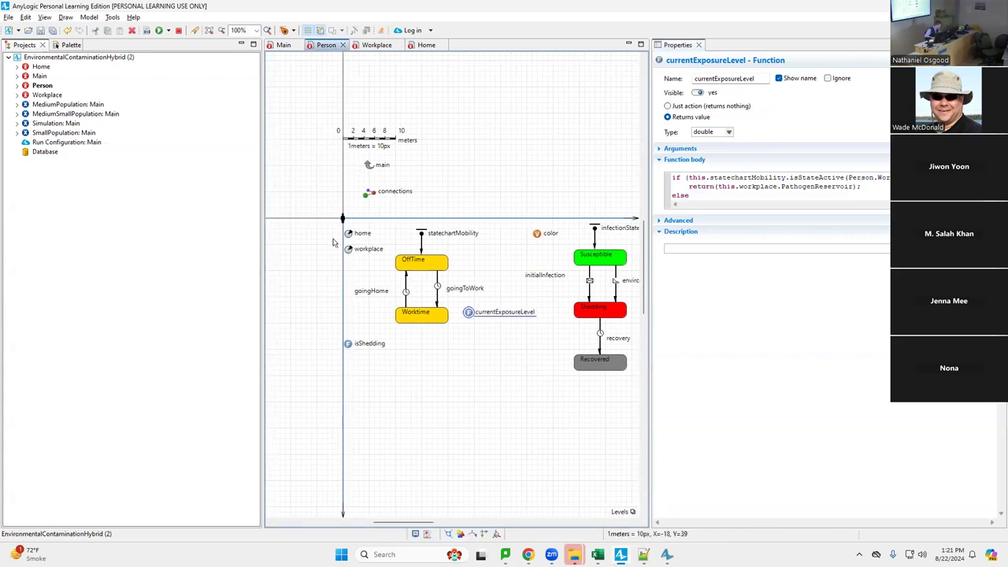
# Run the MediumPopulation experiment again, shift its display to reveal the pathogen chart legend, and set the speed to x2.
pyautogui.rightClick(41, 105)
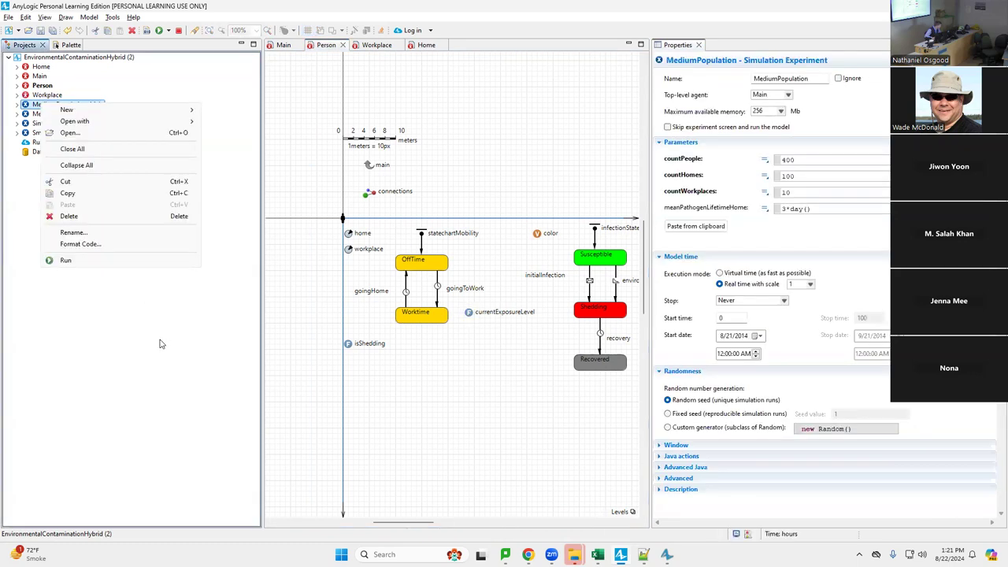
pyautogui.click(105, 260)
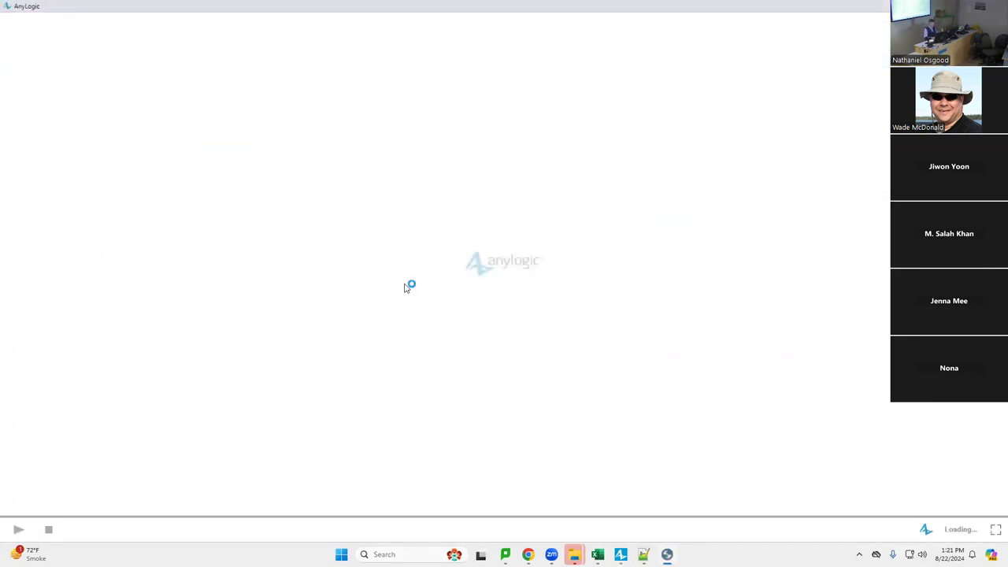
pyautogui.click(183, 90)
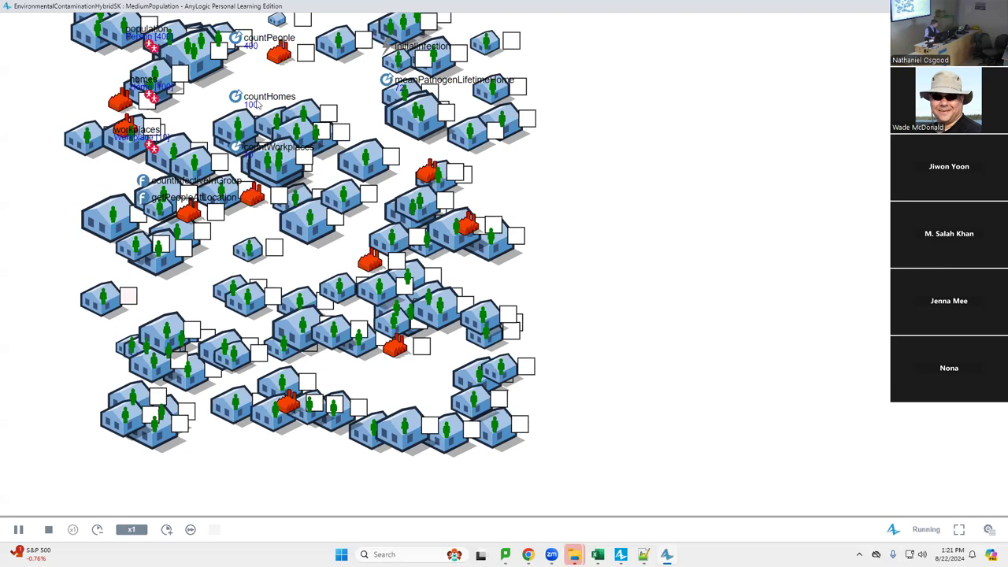
pyautogui.moveTo(389, 84); pyautogui.dragTo(422, 110)
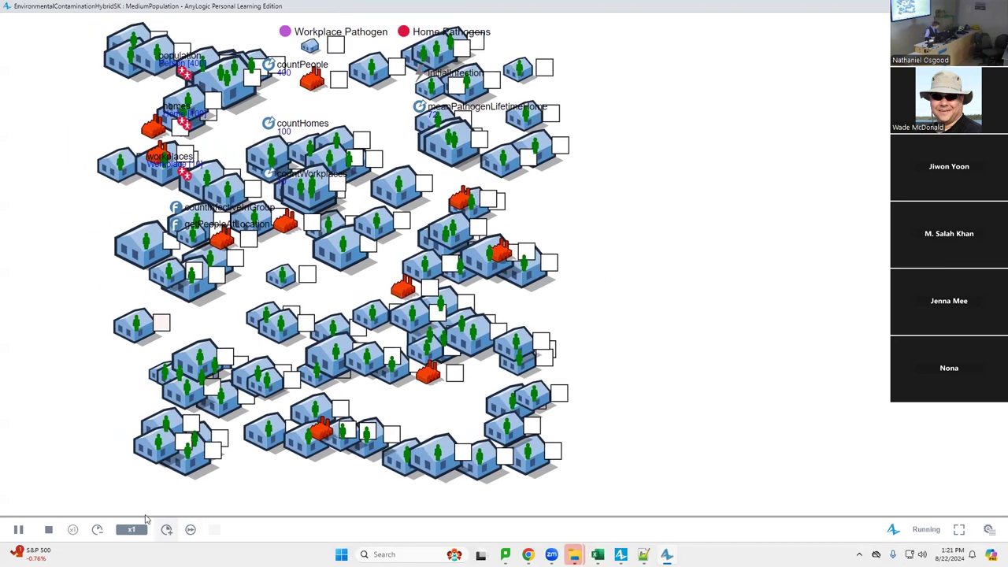
pyautogui.click(166, 529)
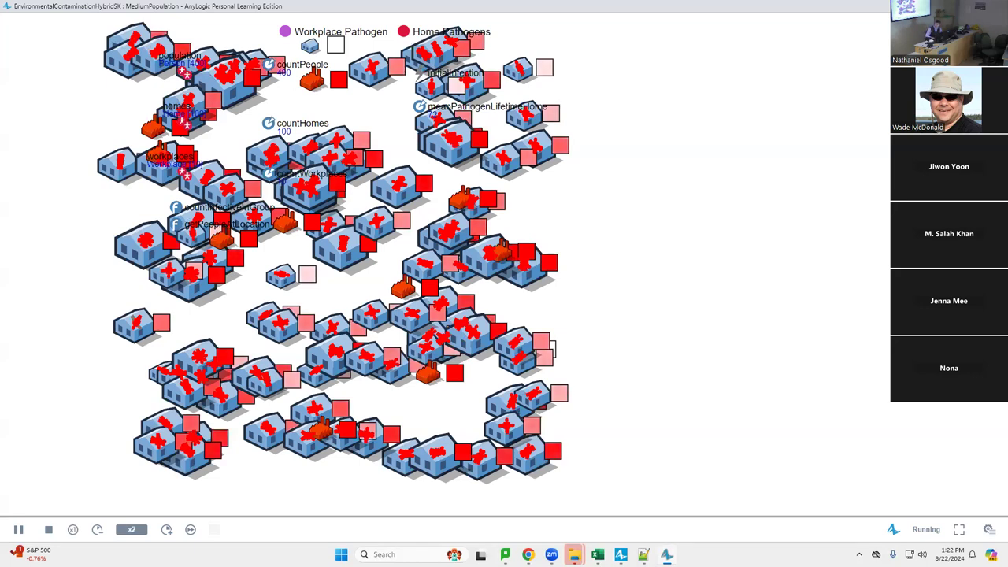
# Return to the model editor, review the Workplace and Person agent diagrams, and widen the diagram area.
pyautogui.hotkey('alt', 'Tab')
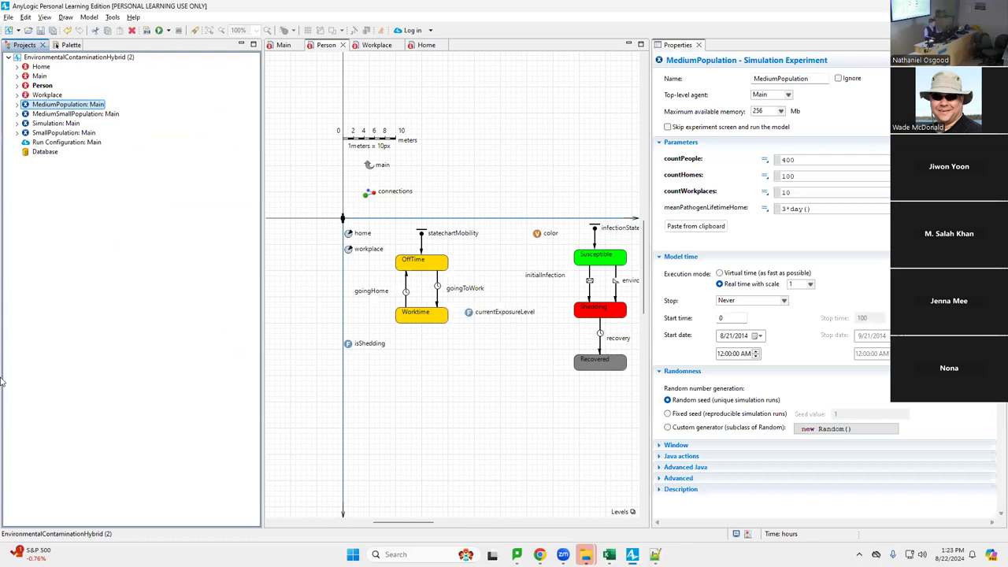
pyautogui.click(36, 97)
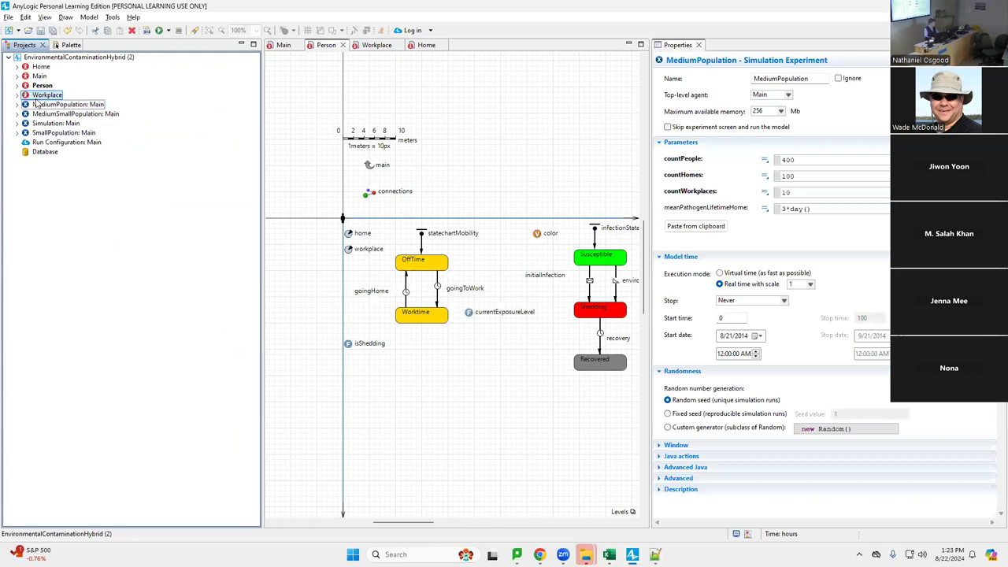
pyautogui.doubleClick(37, 95)
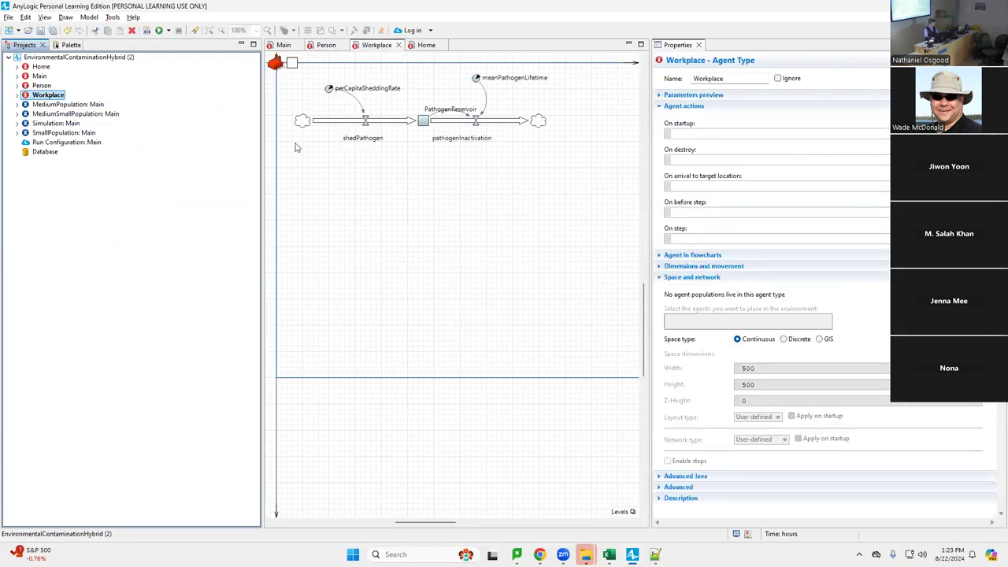
pyautogui.click(30, 88)
pyautogui.doubleClick(30, 88)
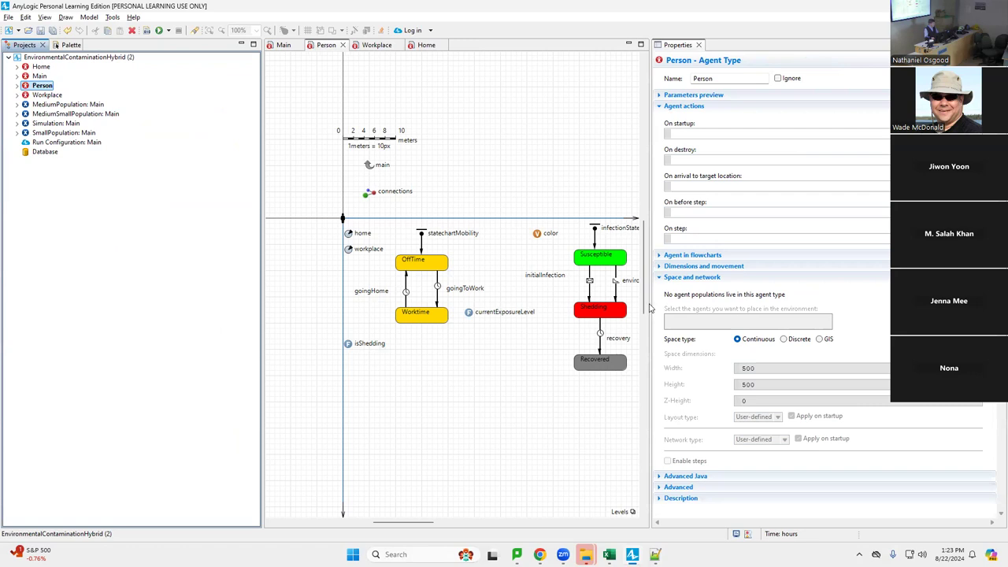
pyautogui.moveTo(651, 306); pyautogui.dragTo(700, 306)
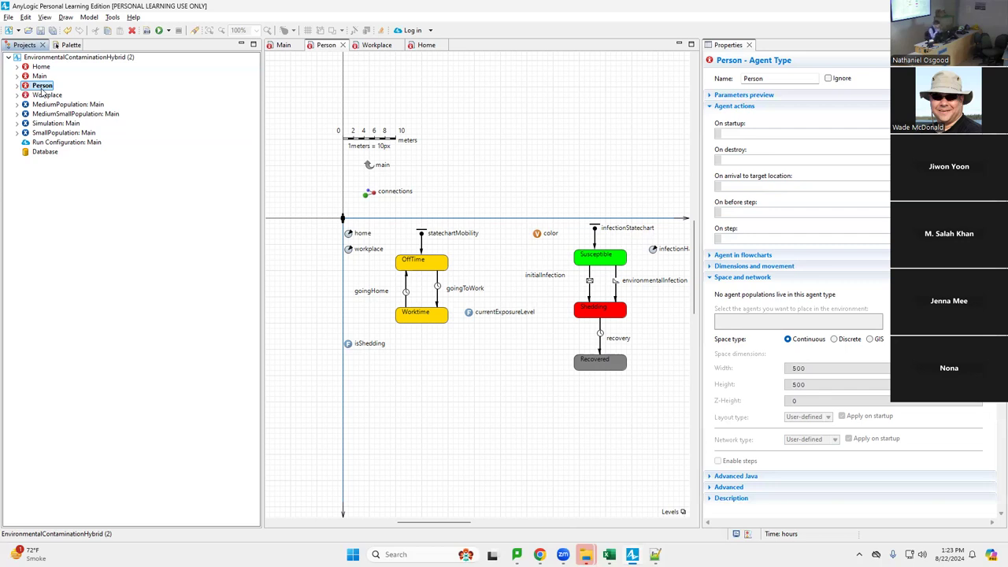
# Switch to Chrome and open the Hands on Hybrid Modeling presentation.
pyautogui.hotkey('alt', 'Tab')
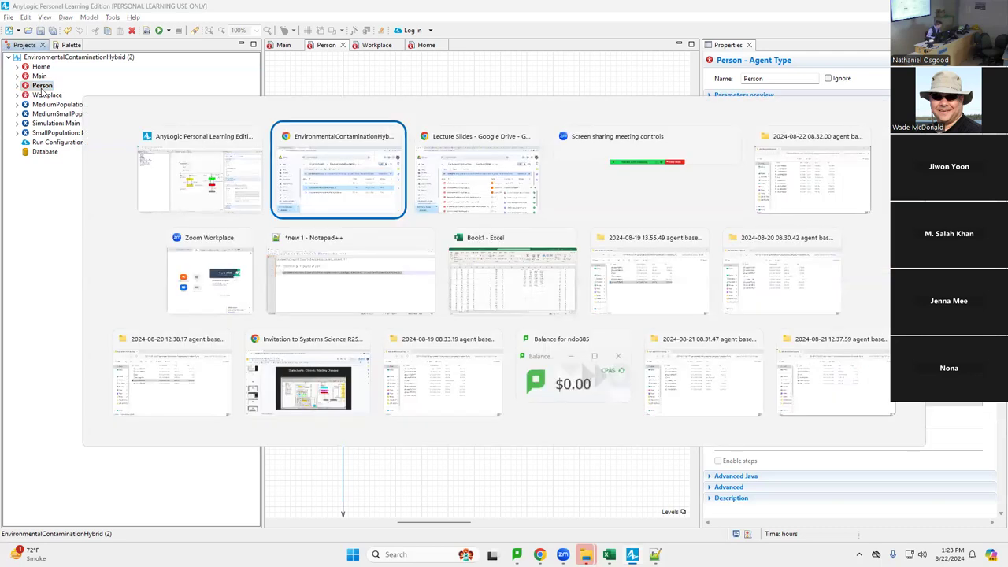
pyautogui.press('Tab')
pyautogui.hotkey('shift', 'Tab')
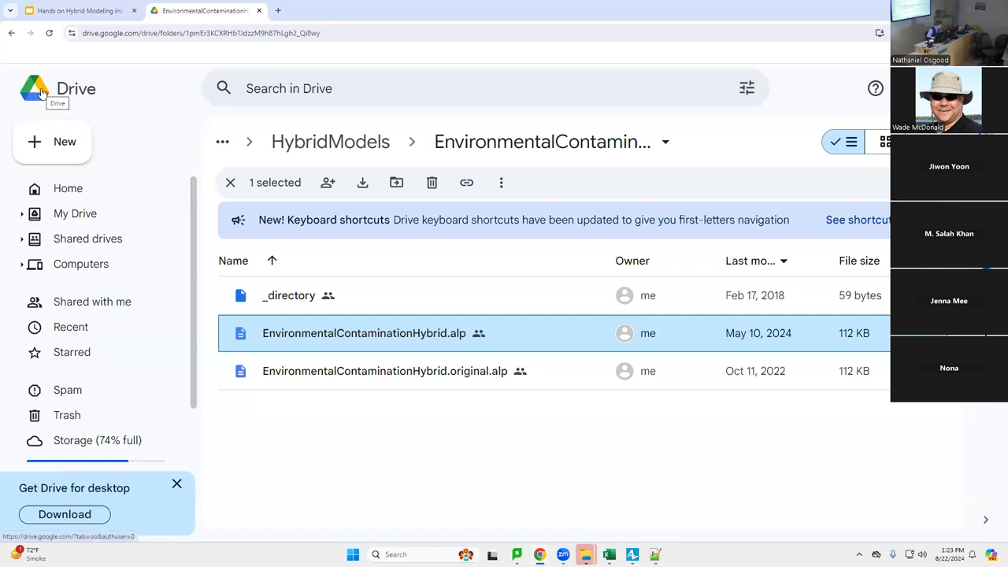
pyautogui.click(59, 6)
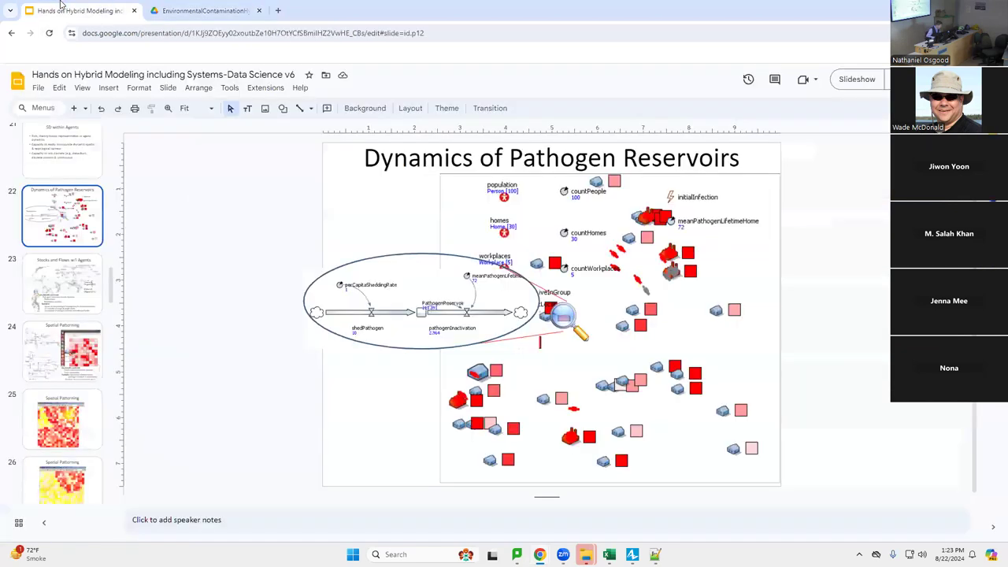
# Go through the slides past Spatial Patterning to the "Why Not Each Method Alone?" slide.
pyautogui.press('Down')
pyautogui.press('Down')
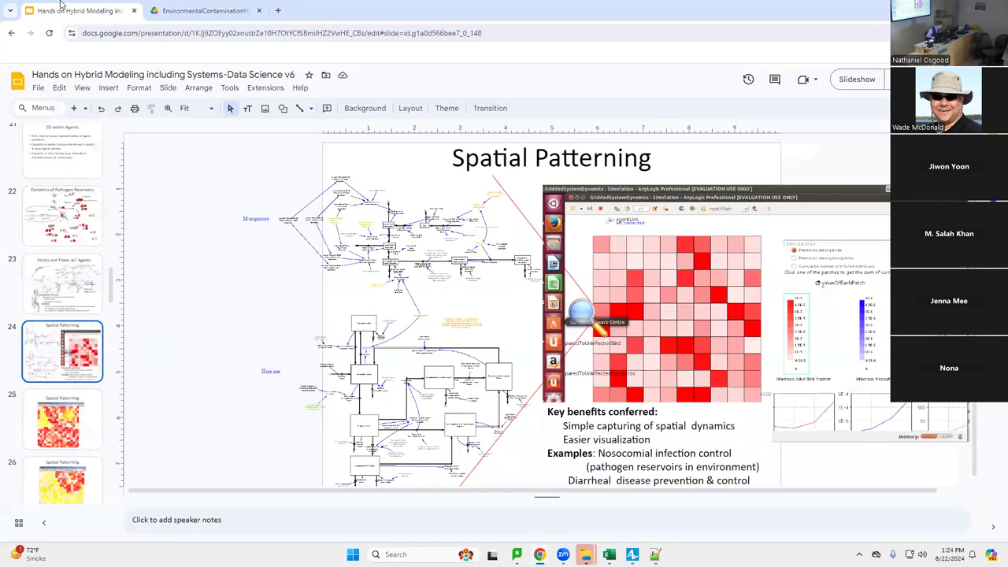
pyautogui.press('Down')
pyautogui.press('Up')
pyautogui.press('Down')
pyautogui.press('Down')
pyautogui.press('Down')
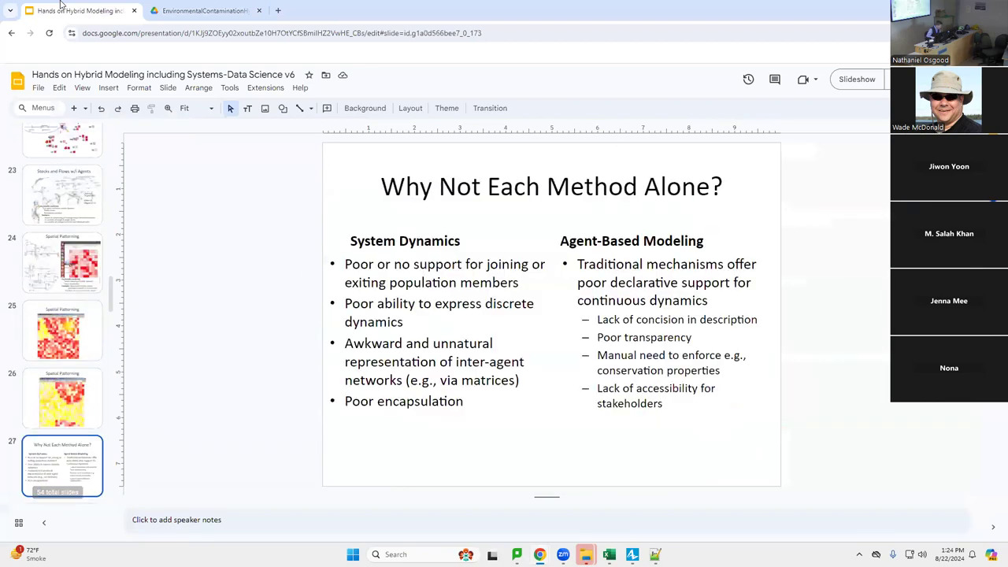
# Look ahead to the Example Models slide and beyond, and return to the Spatial Patterning slides.
pyautogui.press('Down')
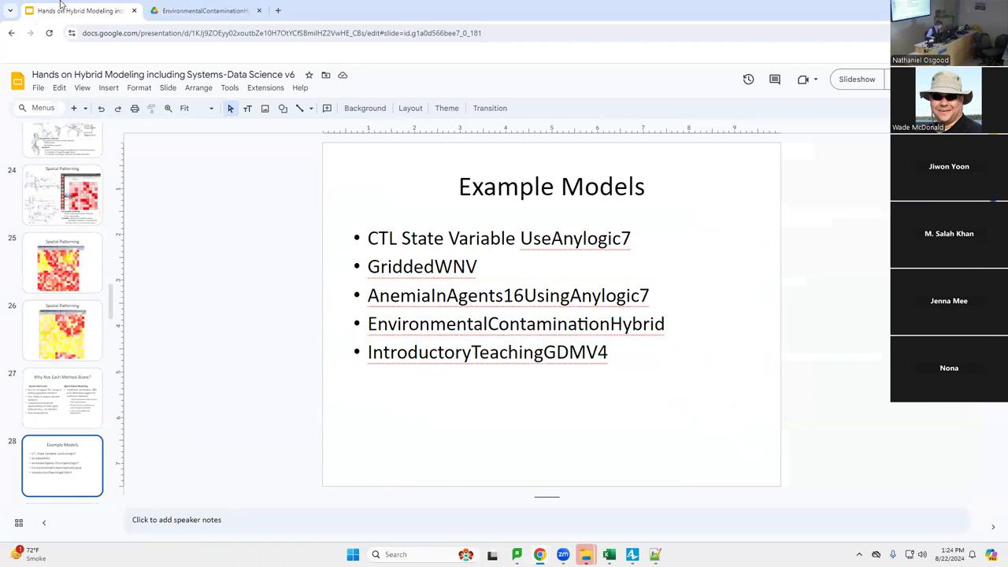
pyautogui.press('Down')
pyautogui.press('Up')
pyautogui.press('Up')
pyautogui.press('Up')
pyautogui.press('Up')
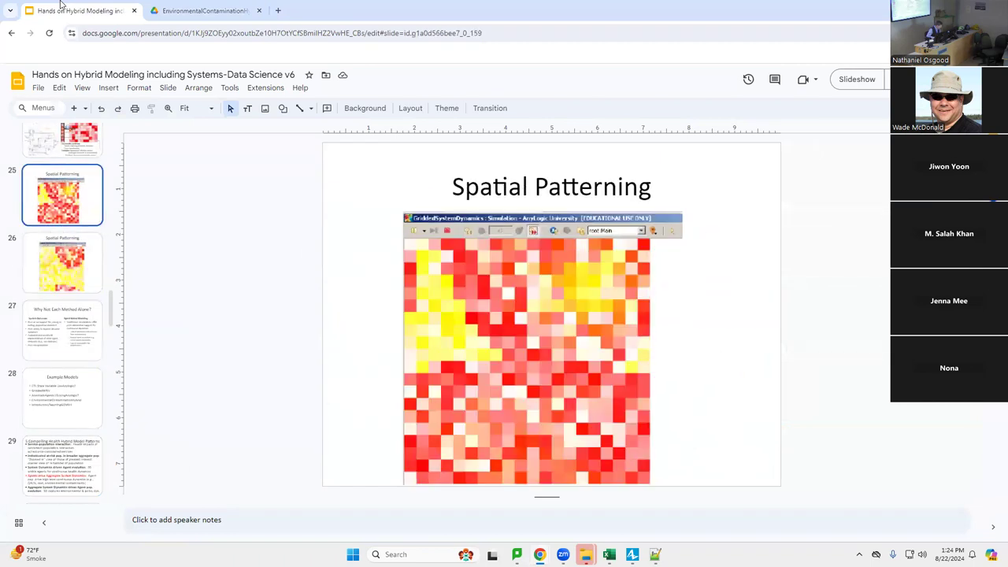
# Switch to AnyLogic and display the System Dynamics solver settings of the EnvironmentalContaminationHybrid (2) model.
pyautogui.hotkey('alt', 'Tab')
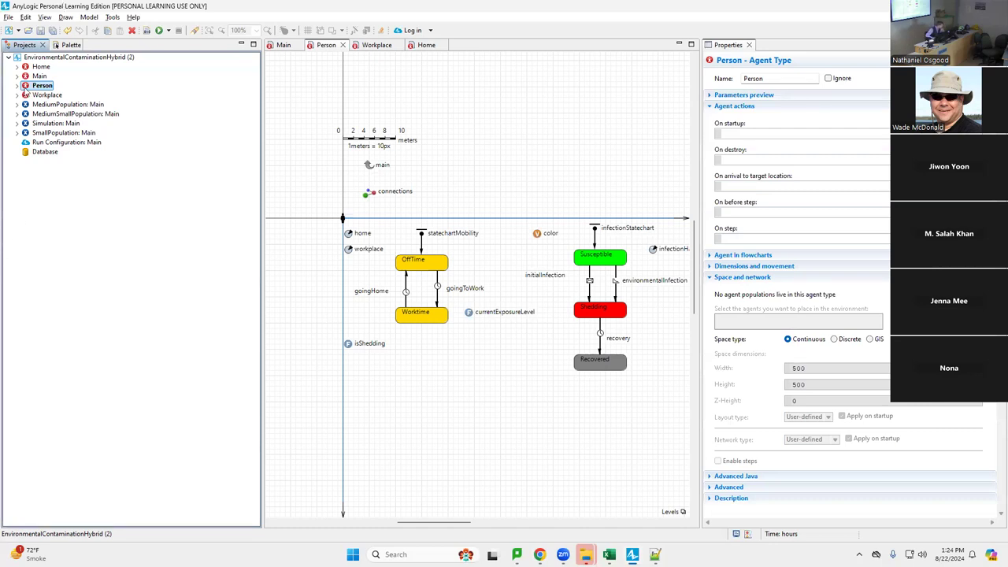
pyautogui.click(73, 58)
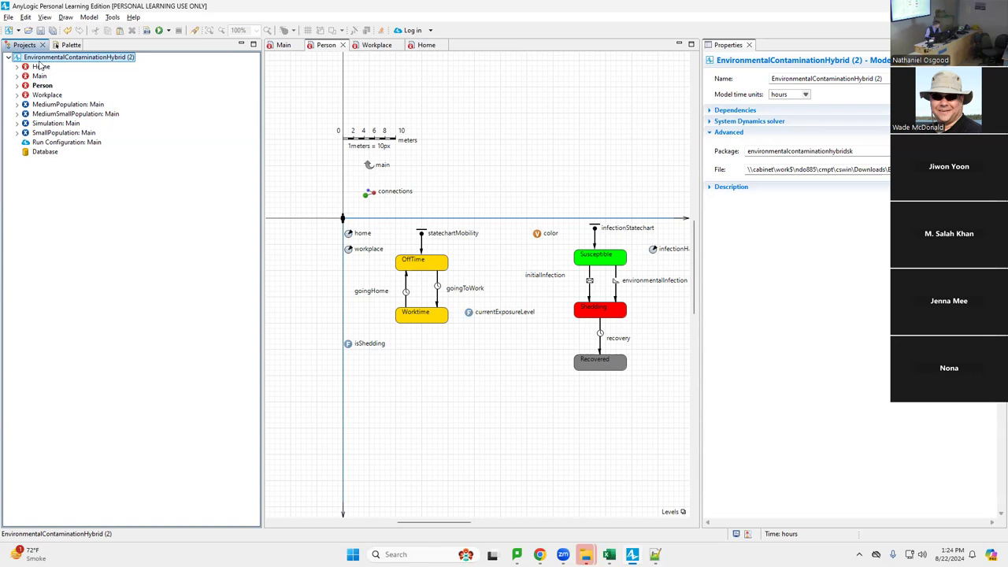
pyautogui.click(709, 121)
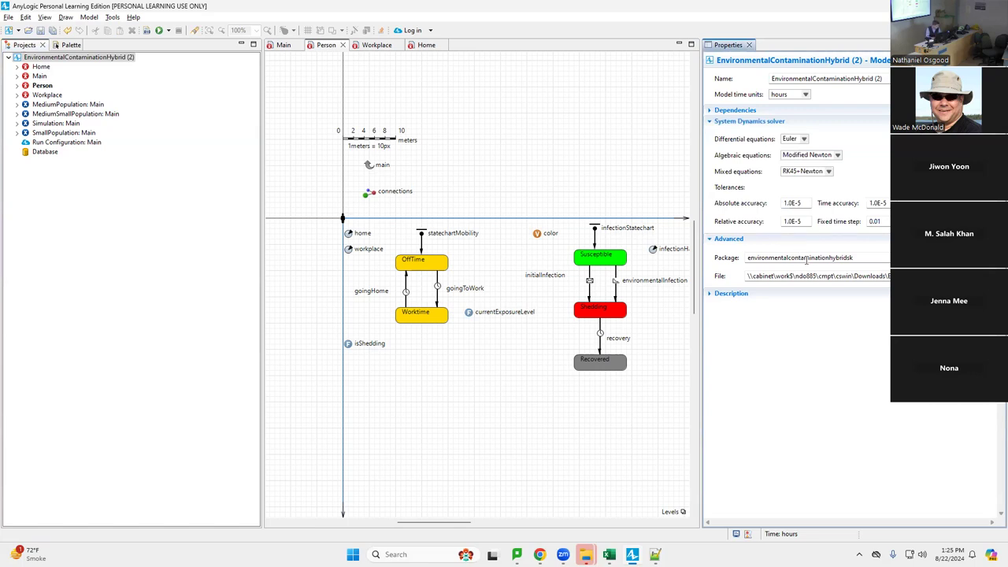
pyautogui.click(853, 258)
# Open the Workplace agent's diagram to view its pathogen stock and flow structure, and open the Home agent's diagram.
pyautogui.doubleClick(48, 94)
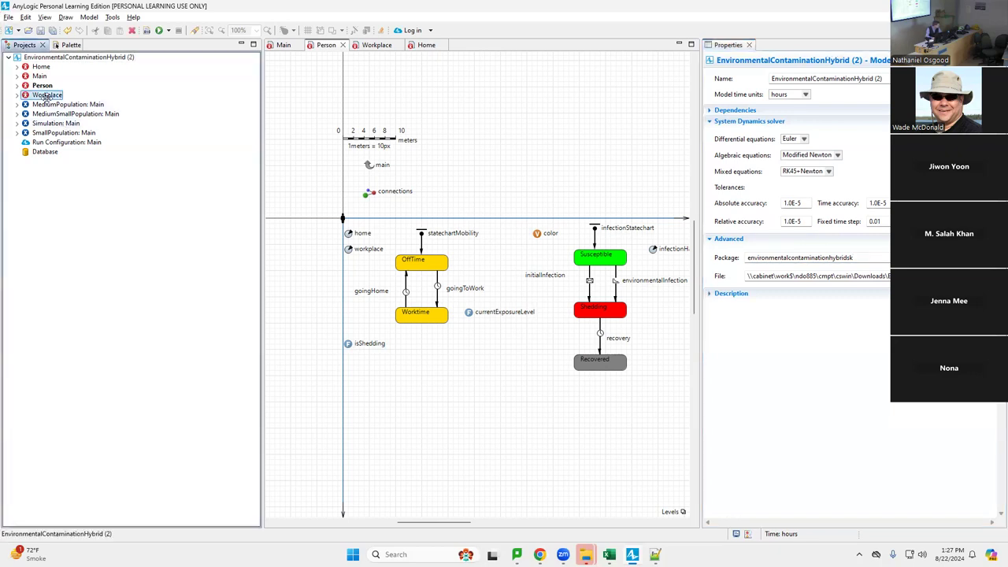
pyautogui.rightClick(48, 98)
pyautogui.doubleClick(44, 68)
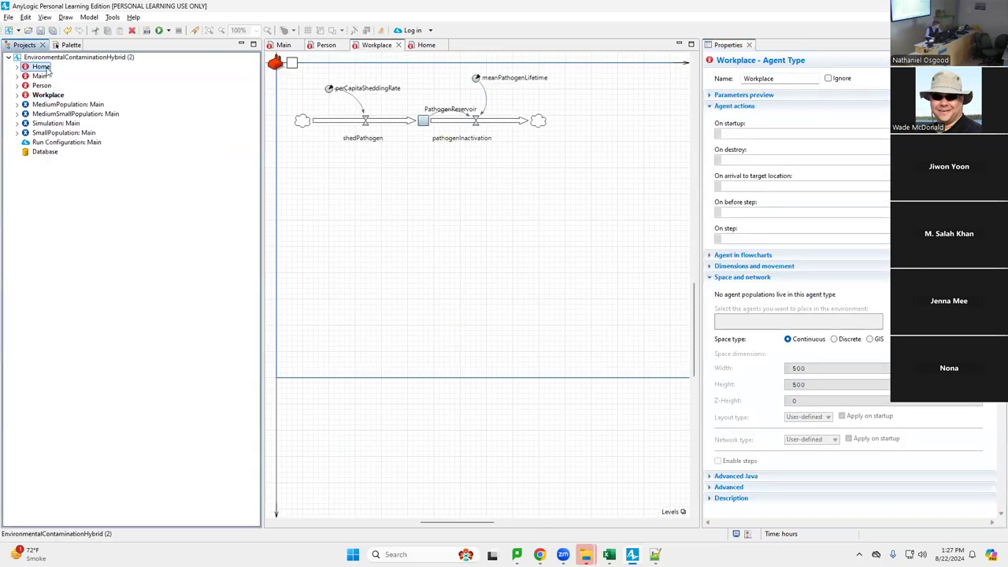